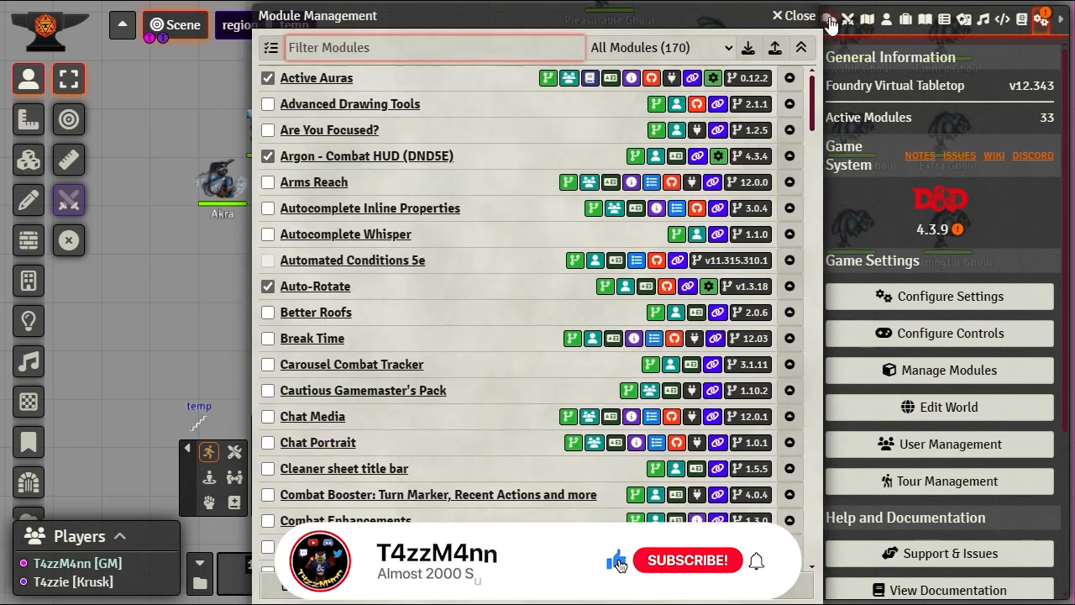
# Step: Close the Module Management window to return to the scene
pyautogui.click(794, 16)
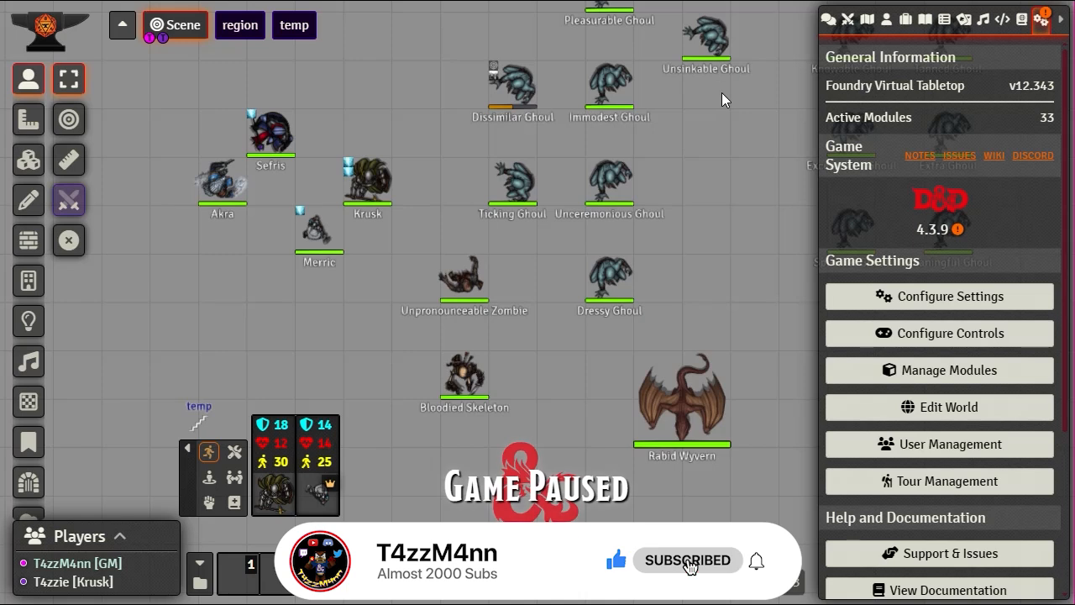
pyautogui.moveTo(477, 306)
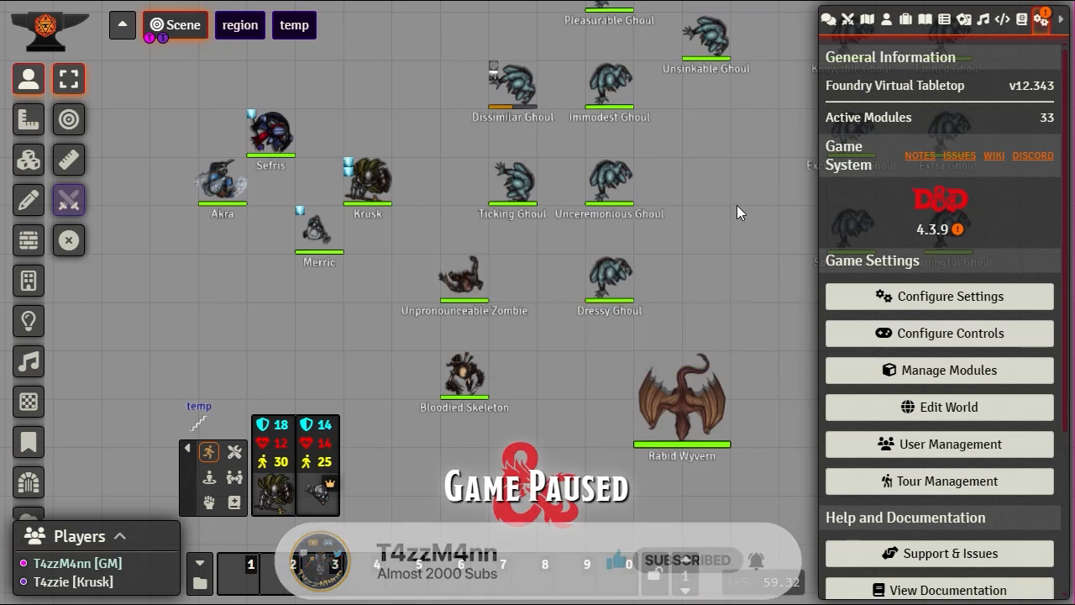
pyautogui.moveTo(216, 193)
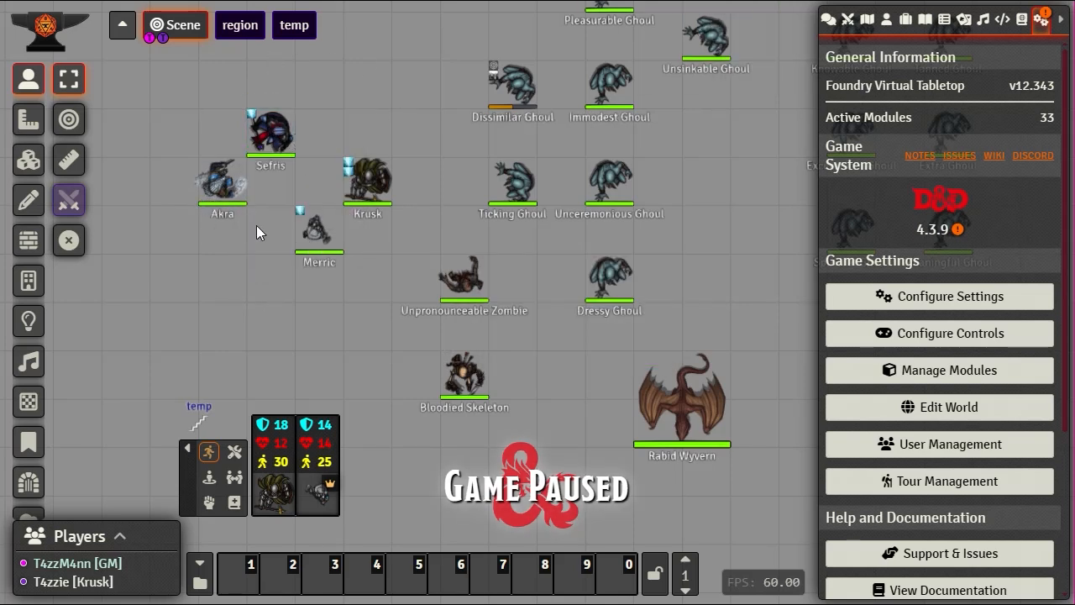
# Step: Set the player's ownership of the Akra (Dragonborn Cleric) actor to Owner and save the change
pyautogui.click(887, 19)
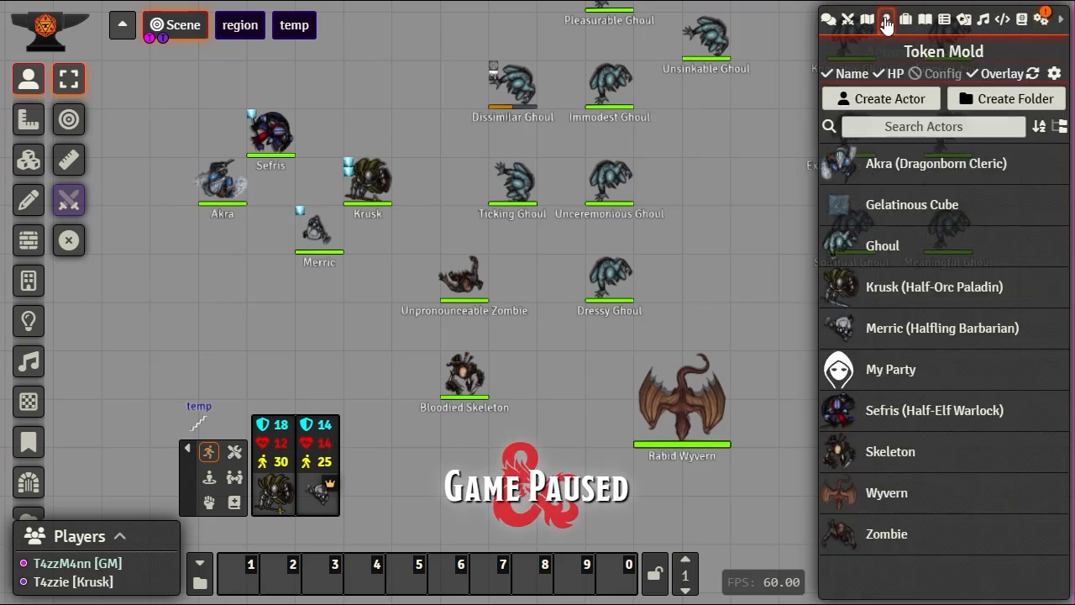
pyautogui.rightClick(894, 167)
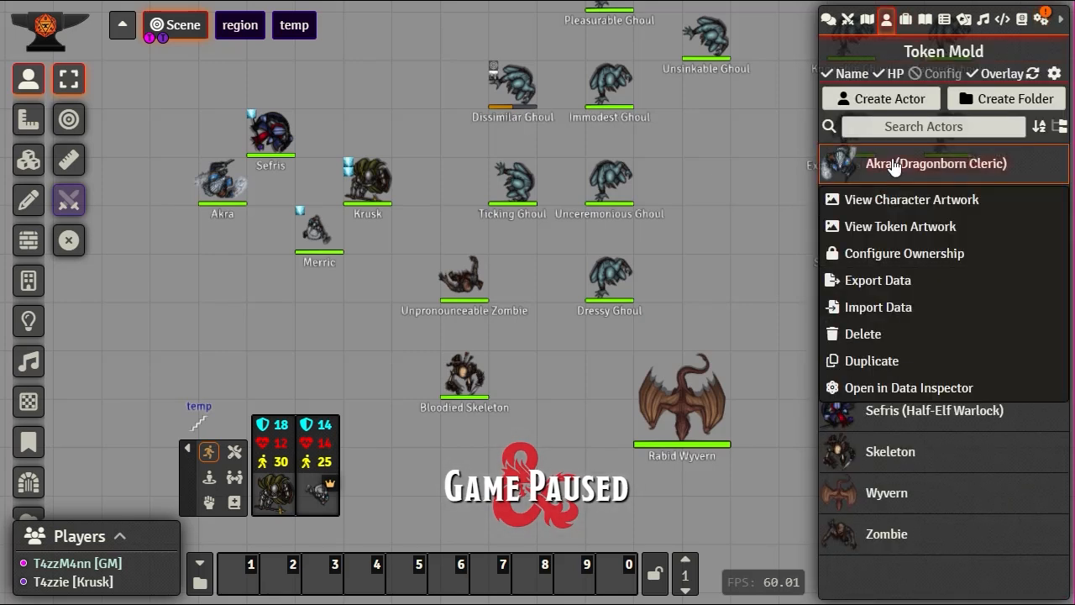
pyautogui.click(903, 257)
pyautogui.click(521, 353)
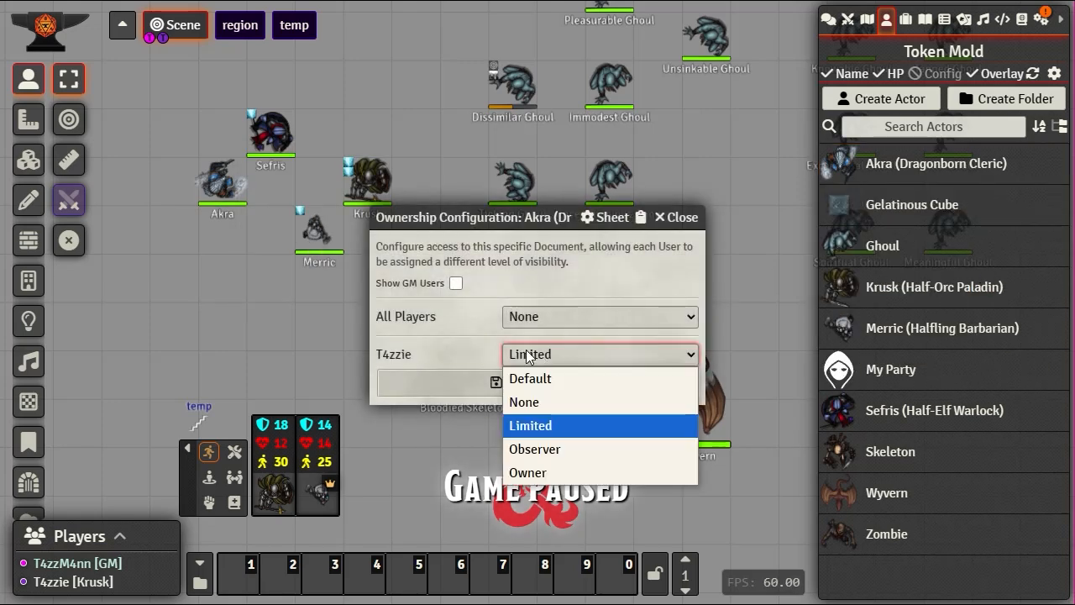
pyautogui.click(546, 472)
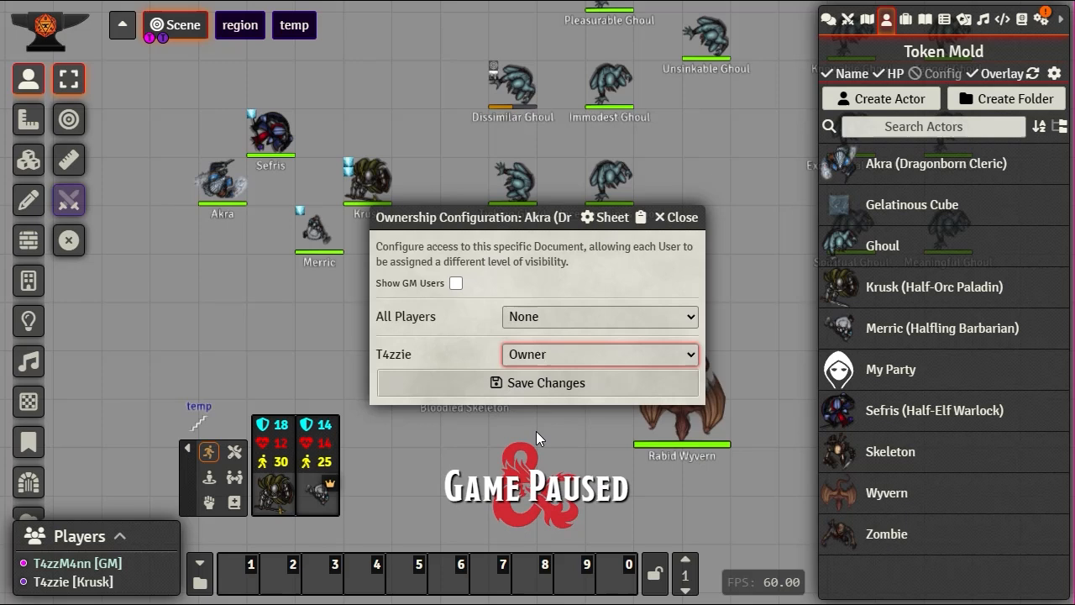
pyautogui.click(525, 384)
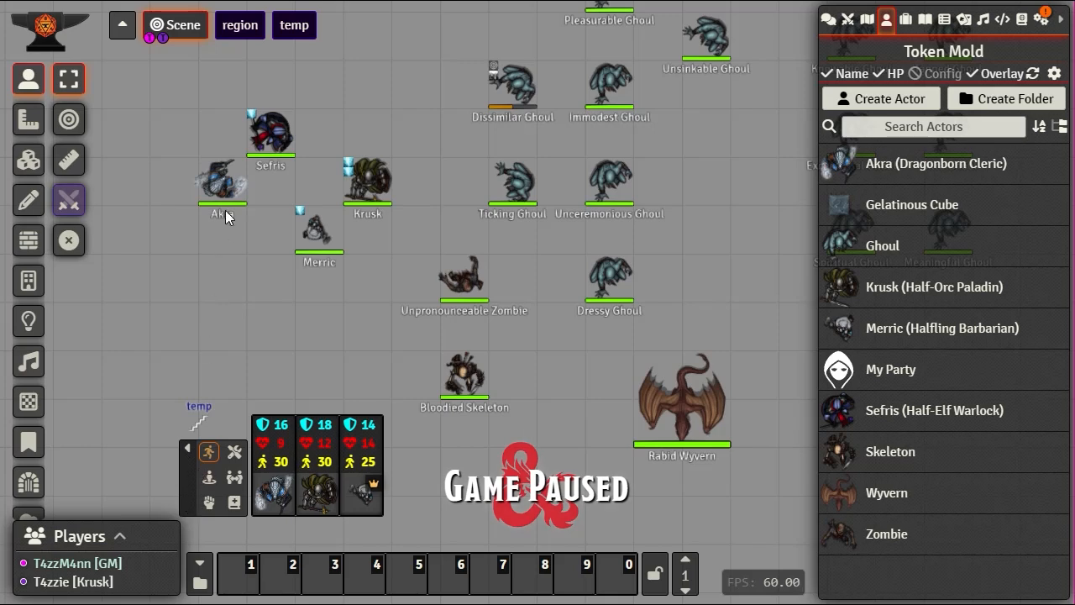
# Step: View the character sheet of Akra (Dragonborn Cleric) and close it again
pyautogui.click(884, 168)
pyautogui.rightClick(884, 168)
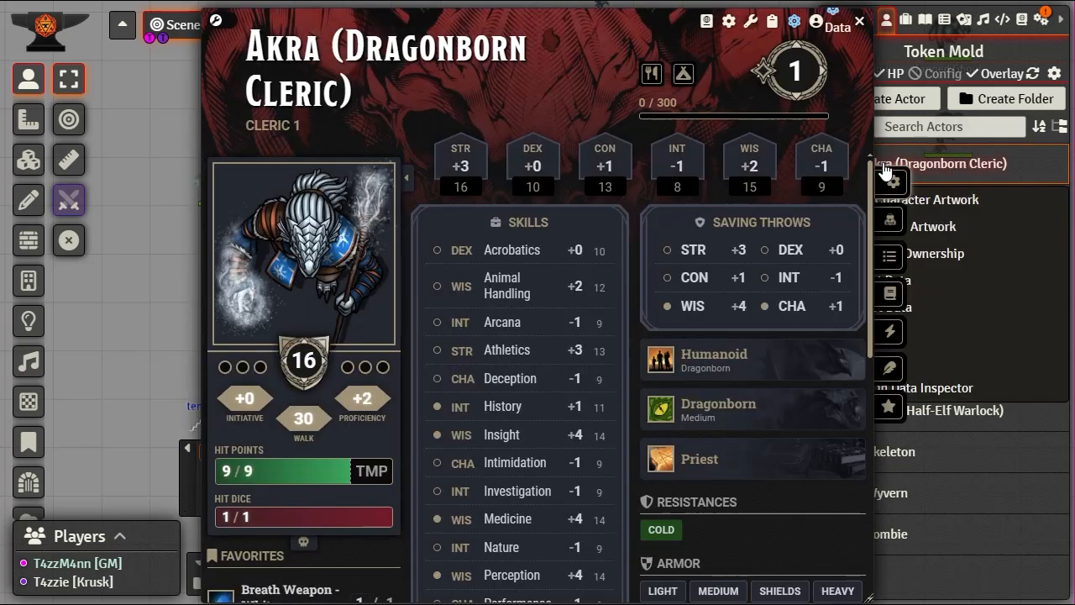
pyautogui.click(859, 21)
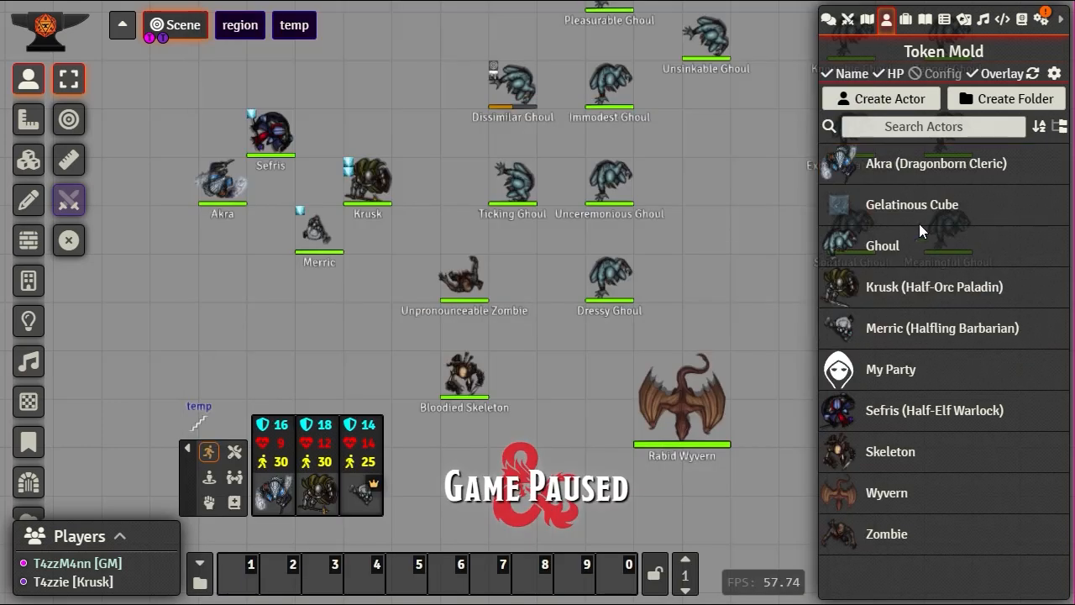
# Step: Set the player's ownership of the Akra (Dragonborn Cleric) actor back to Limited and save the change
pyautogui.rightClick(890, 164)
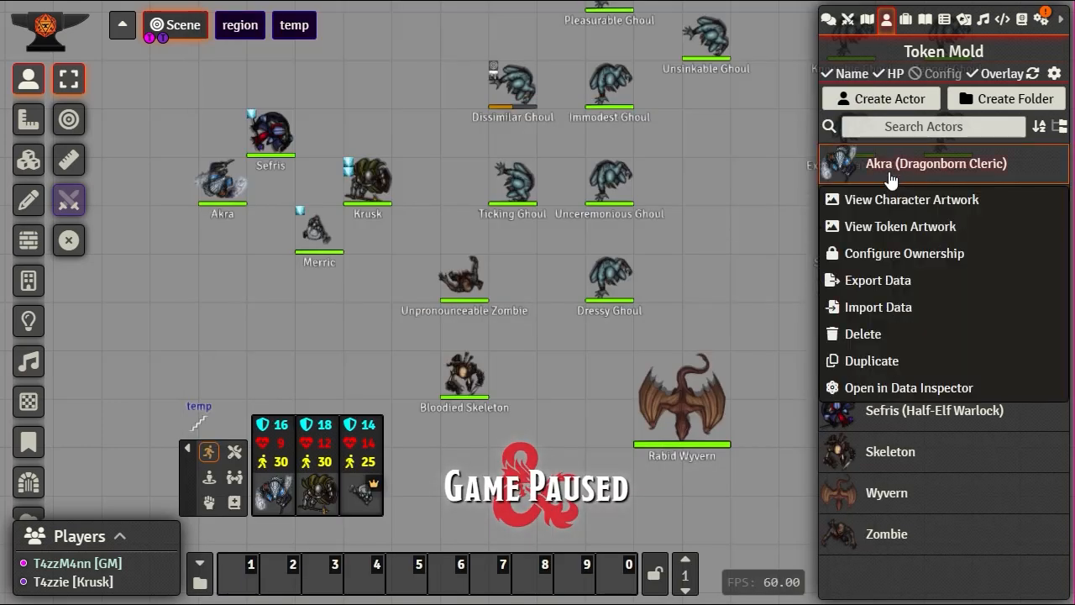
pyautogui.click(872, 256)
pyautogui.click(547, 355)
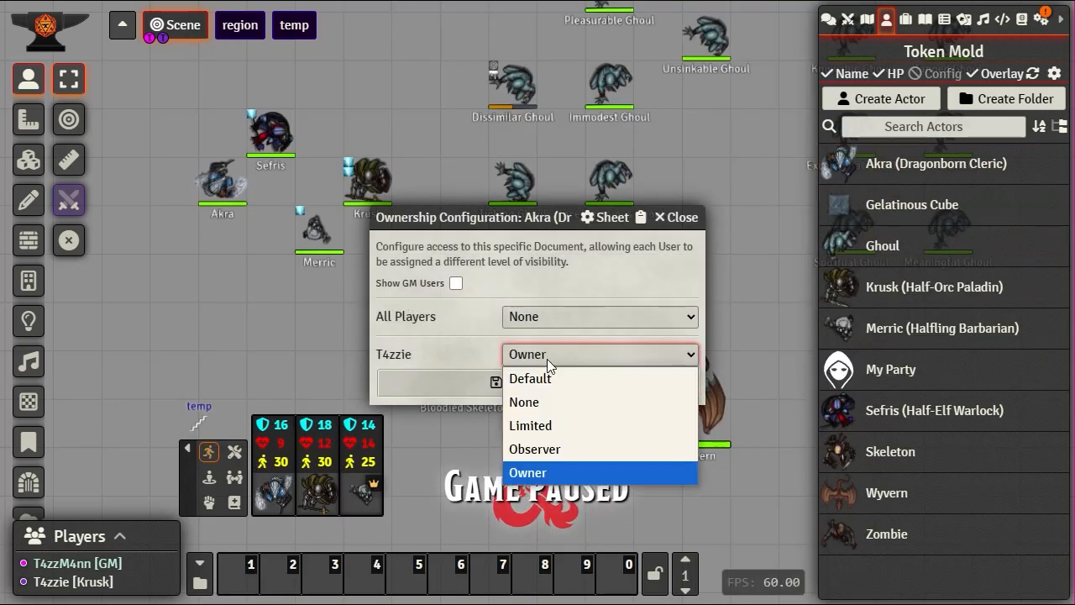
pyautogui.click(544, 426)
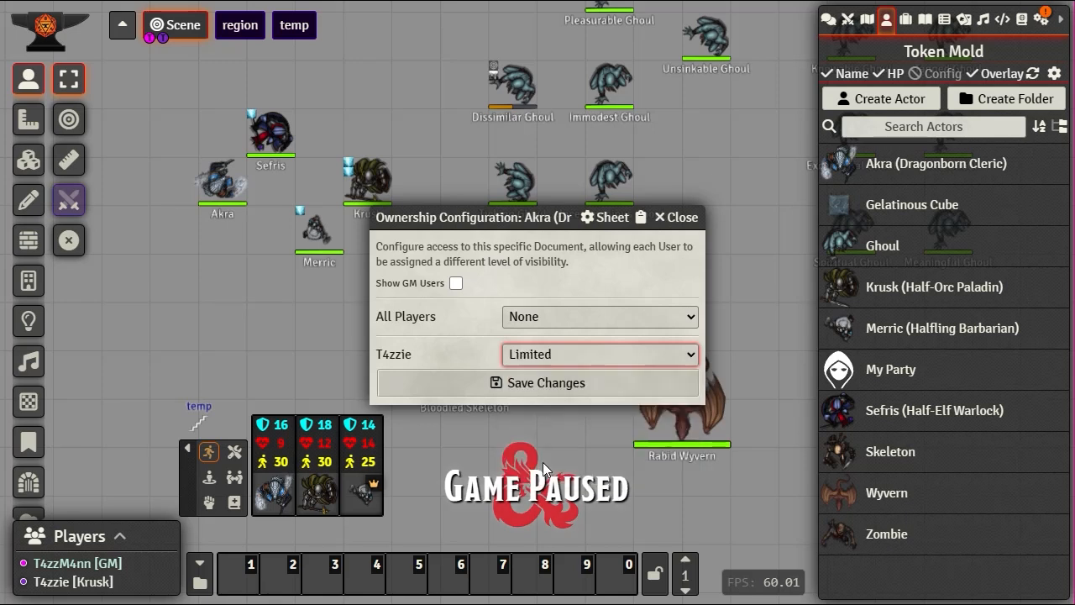
pyautogui.click(511, 388)
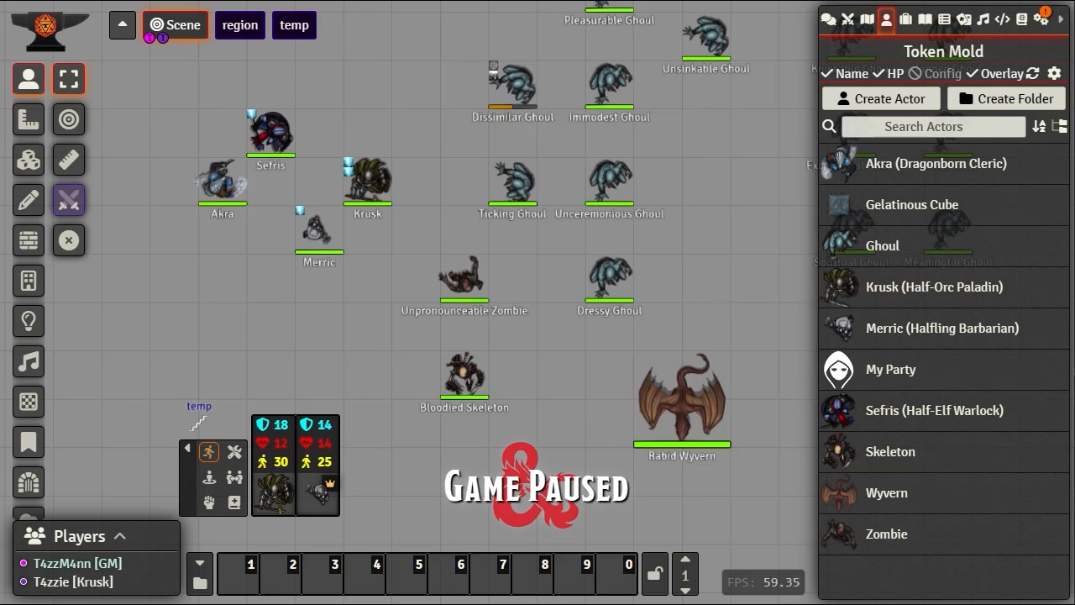
# Step: Open the module management list and activate the DF Scene Enhancement module
pyautogui.click(1042, 18)
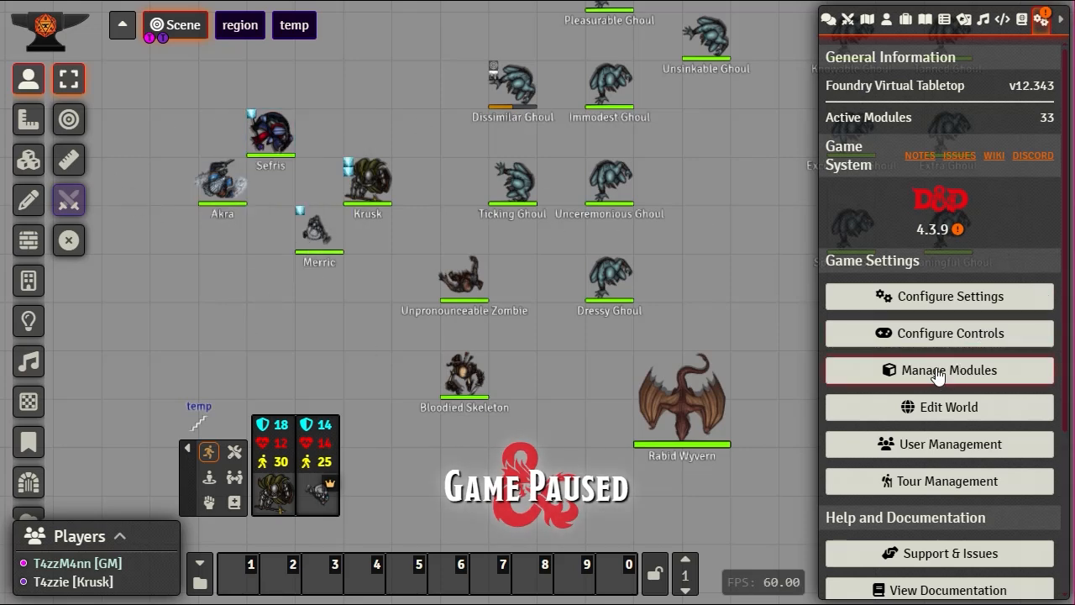
pyautogui.click(1044, 369)
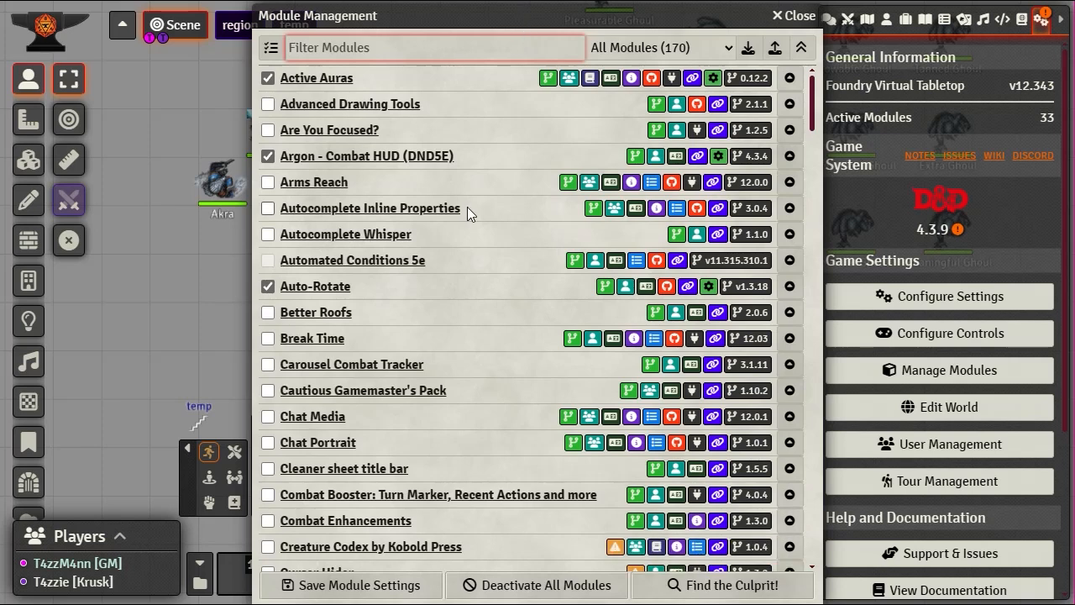
pyautogui.scroll(-3, 482, 229)
pyautogui.scroll(-2, 484, 229)
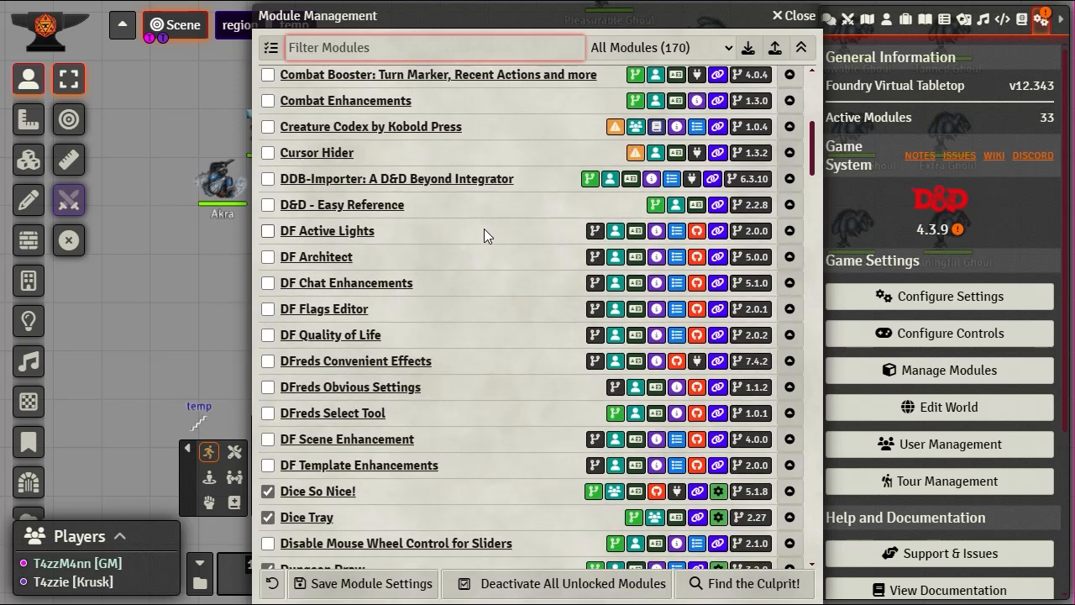
pyautogui.scroll(2, 528, 319)
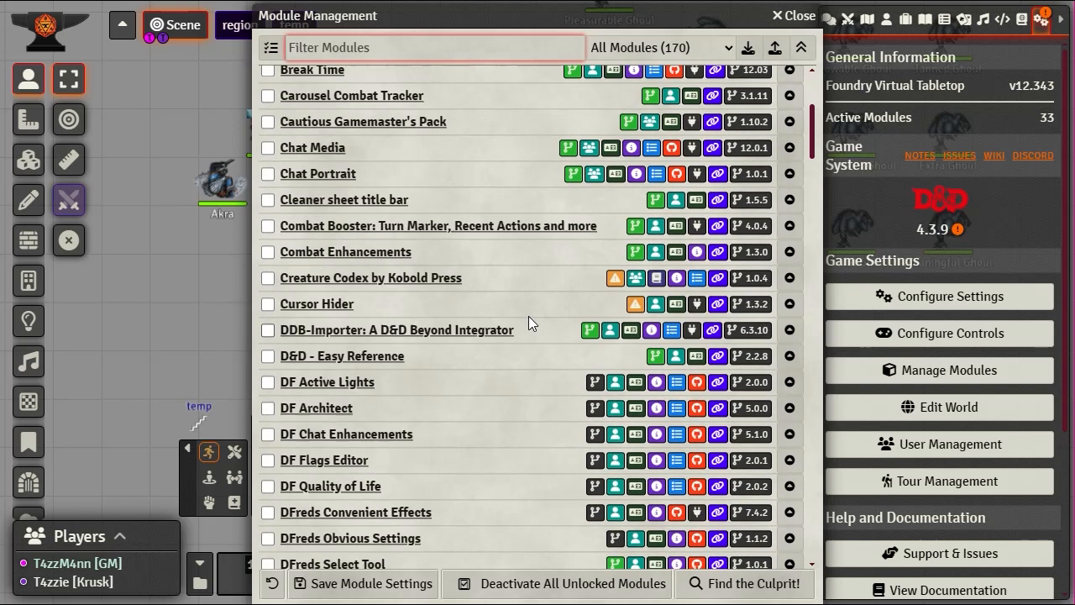
pyautogui.scroll(-3, 529, 319)
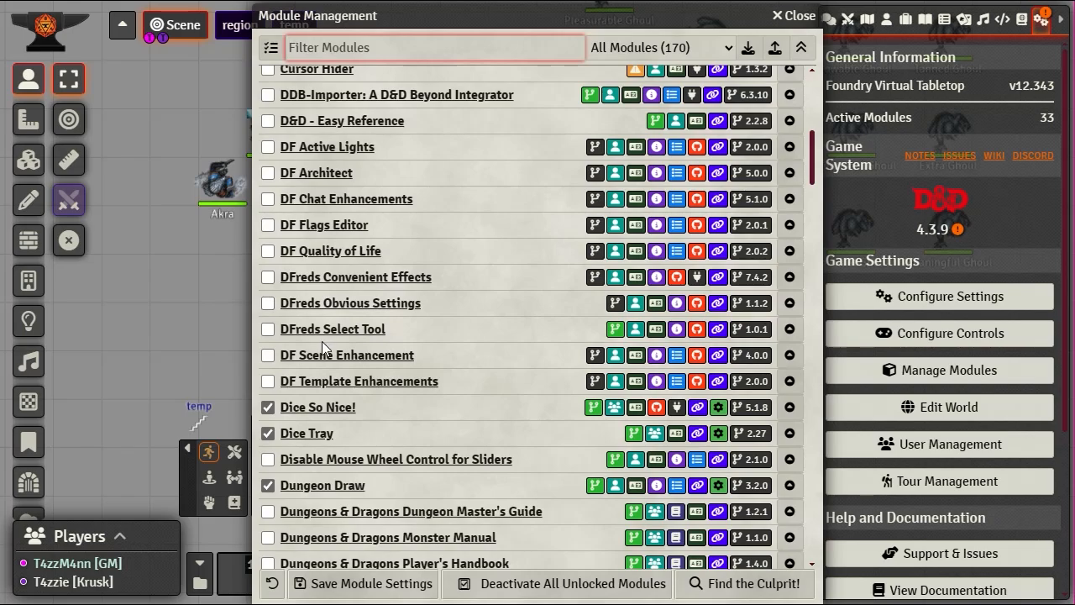
pyautogui.click(268, 355)
# Step: Activate the Visual Active Effects module, then save the module settings and reload the application
pyautogui.scroll(-6, 412, 344)
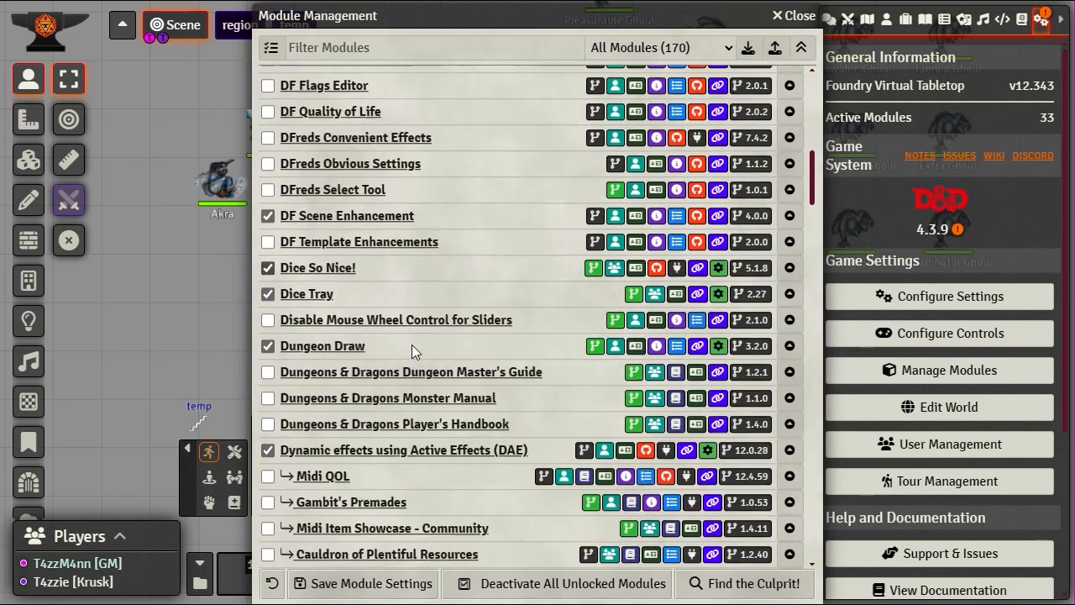
pyautogui.scroll(-20, 411, 367)
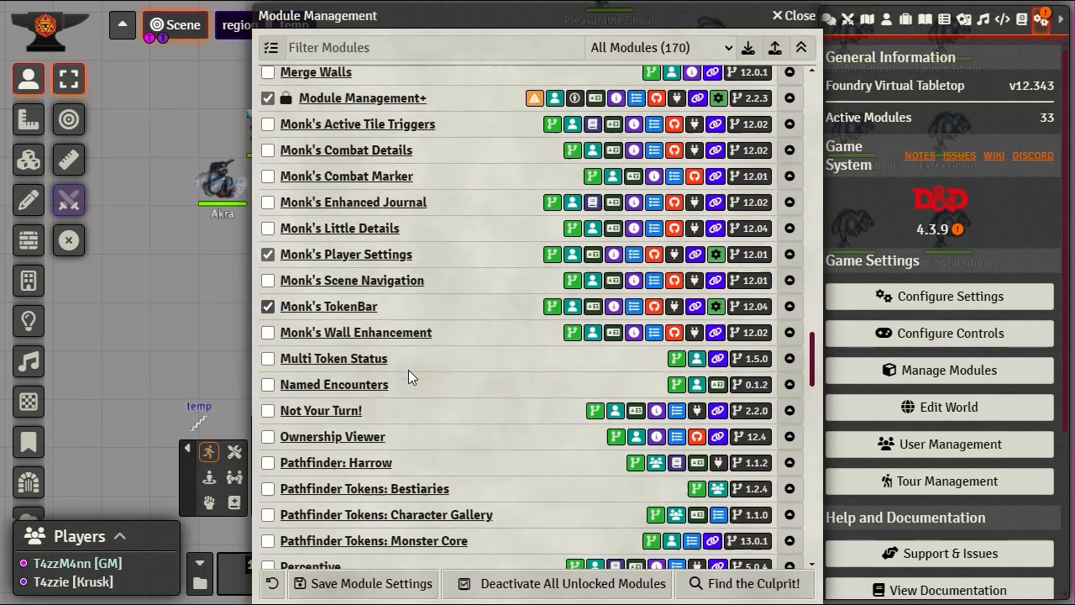
pyautogui.scroll(-10, 408, 370)
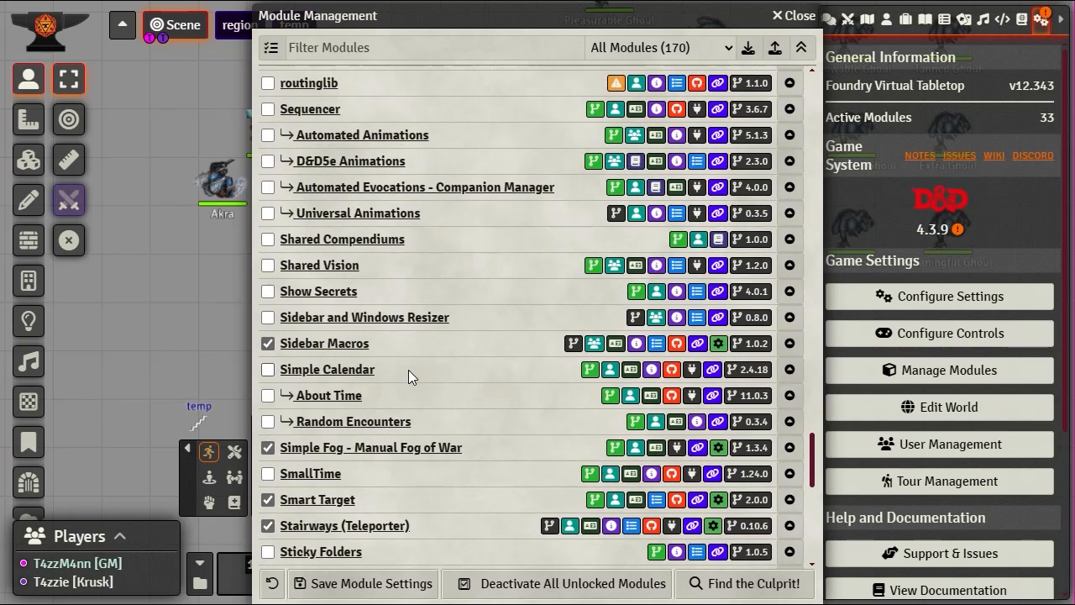
pyautogui.scroll(-6, 409, 370)
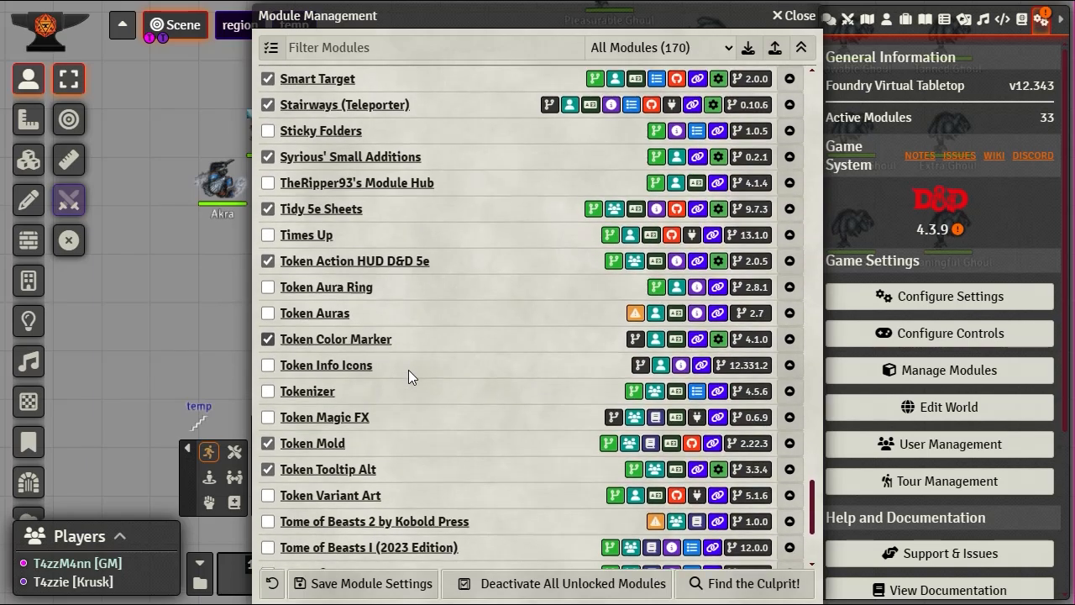
pyautogui.scroll(-3, 408, 370)
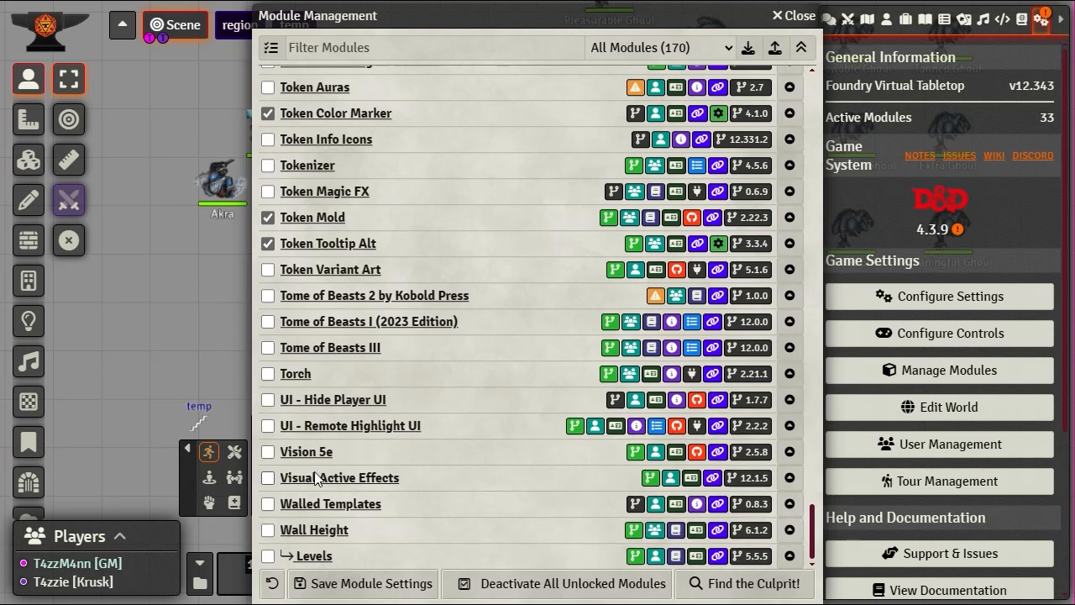
pyautogui.click(268, 478)
pyautogui.click(365, 583)
pyautogui.click(496, 358)
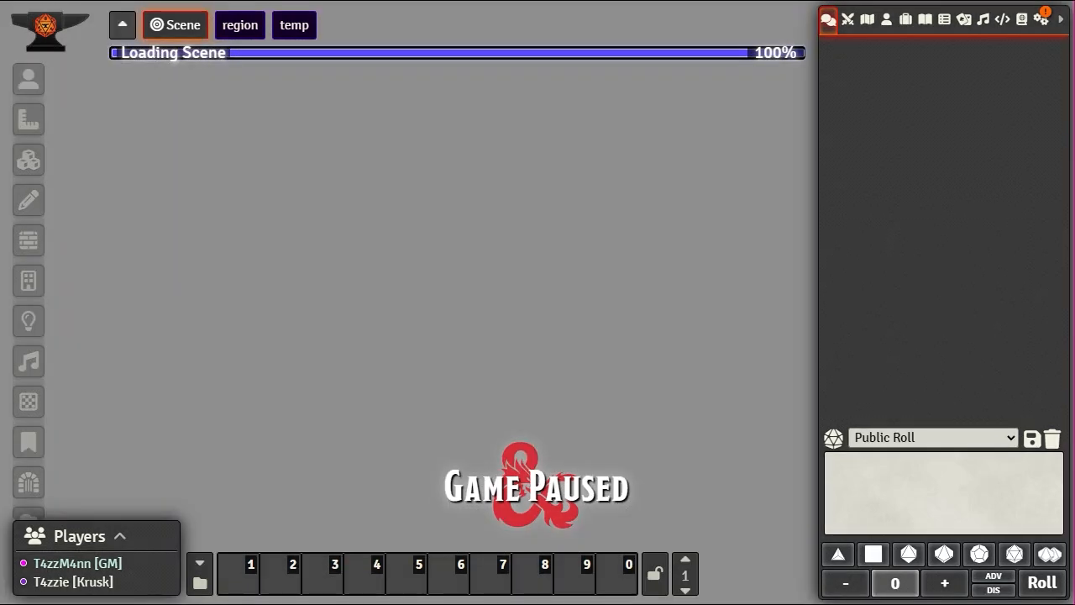
# Step: Deactivate the DF Scene Enhancement module, save the module settings and reload the application
pyautogui.click(1042, 18)
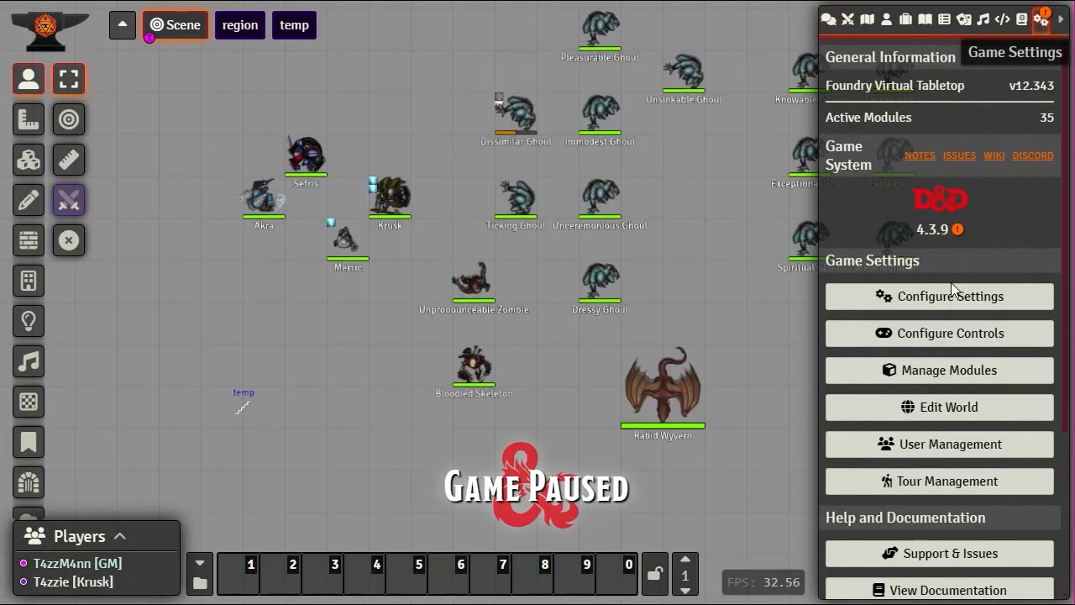
pyautogui.click(936, 371)
pyautogui.scroll(-5, 457, 350)
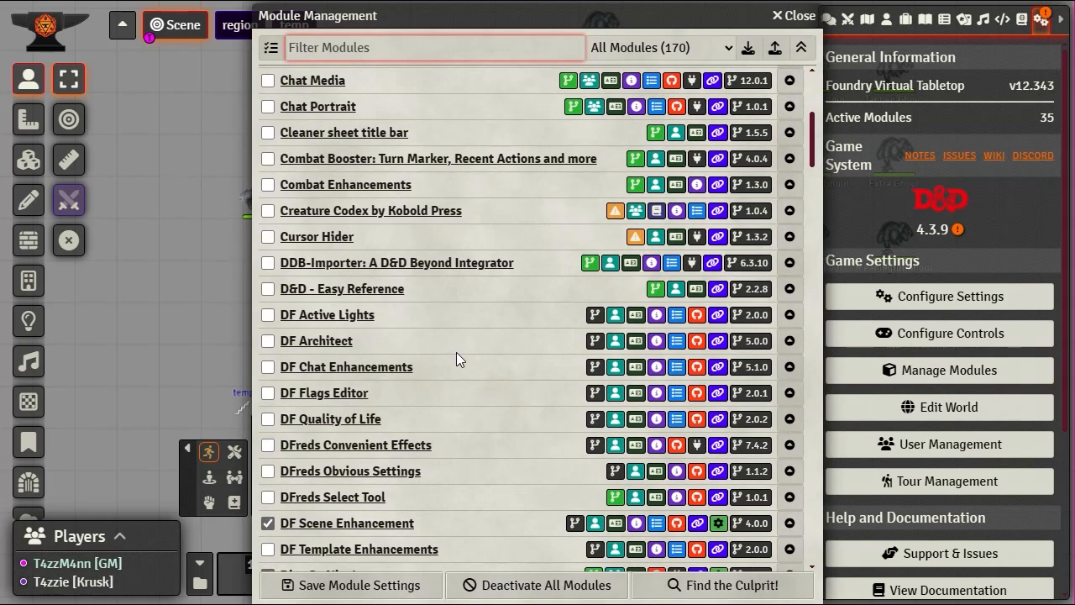
pyautogui.click(267, 525)
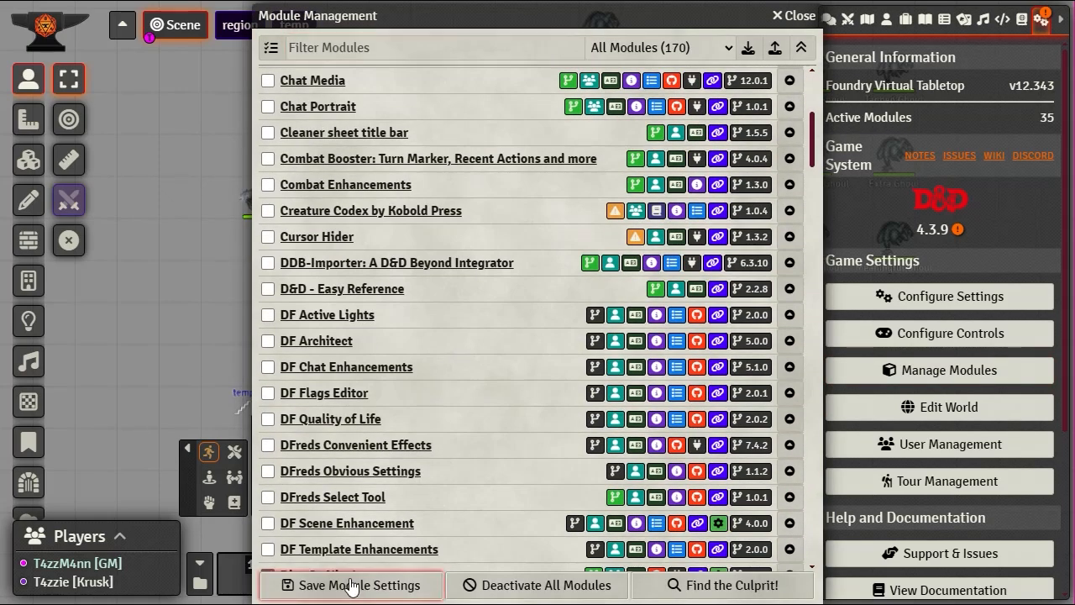
pyautogui.click(406, 584)
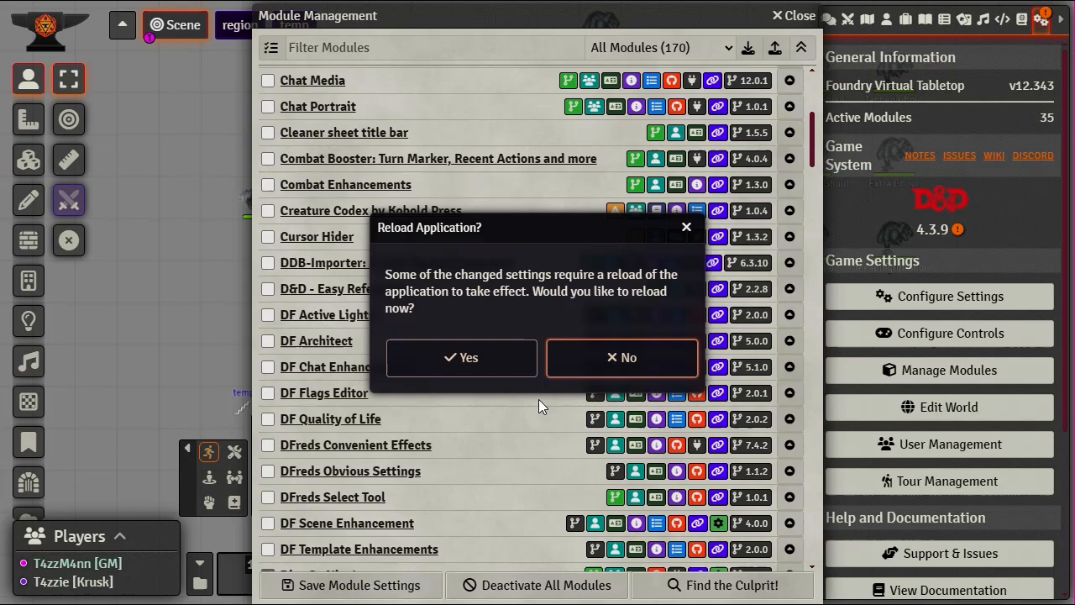
pyautogui.click(463, 357)
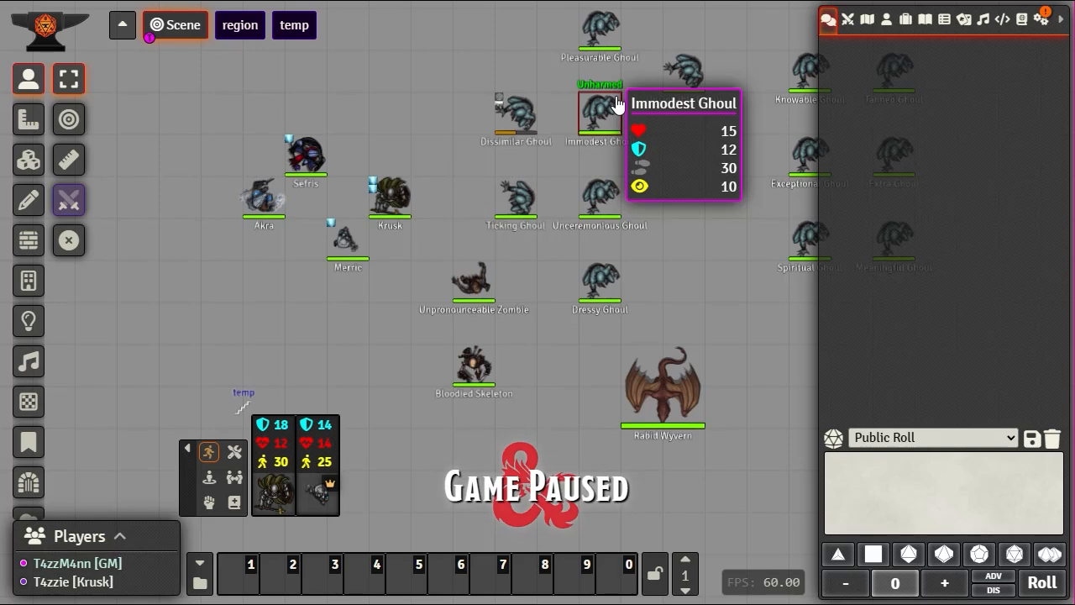
# Step: Open the game settings and view the Visual Active Effects options from the beginning of its section
pyautogui.click(1037, 31)
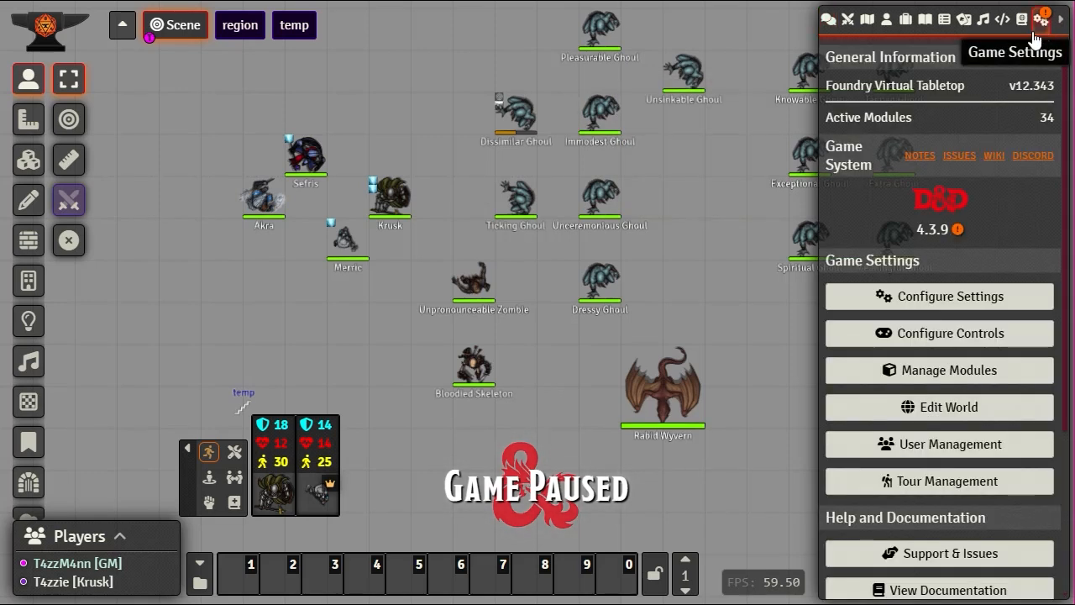
pyautogui.click(936, 299)
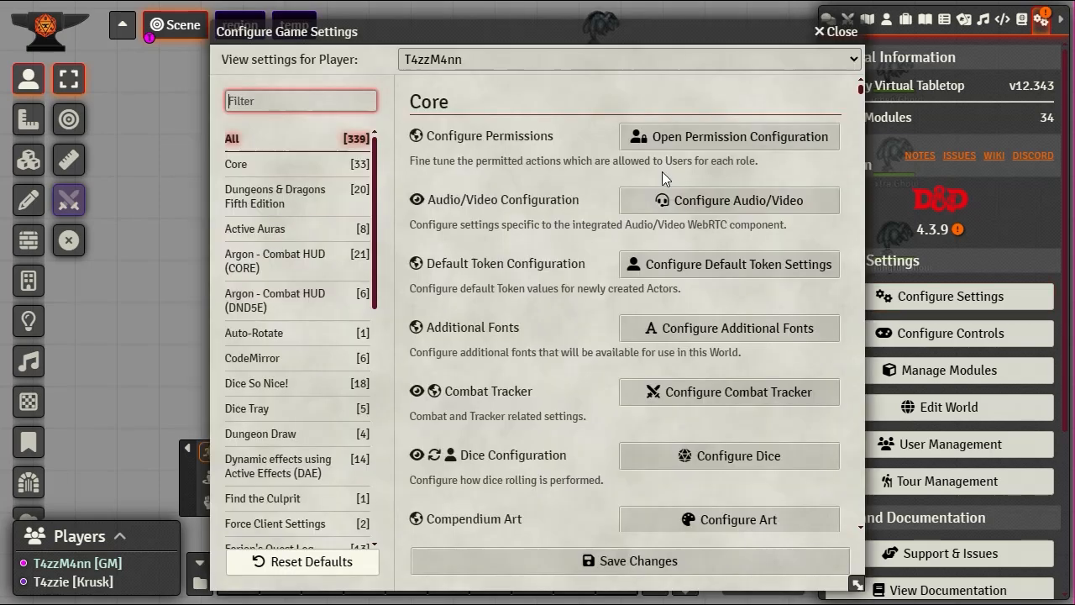
pyautogui.scroll(-5, 420, 353)
pyautogui.scroll(-4, 273, 404)
pyautogui.scroll(-3, 273, 403)
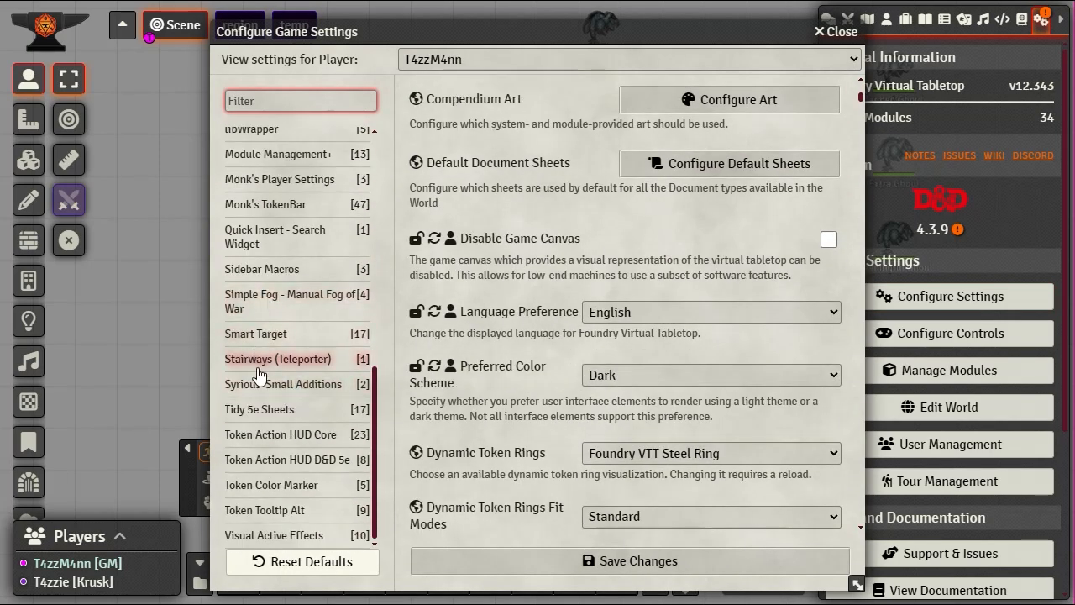
pyautogui.click(274, 538)
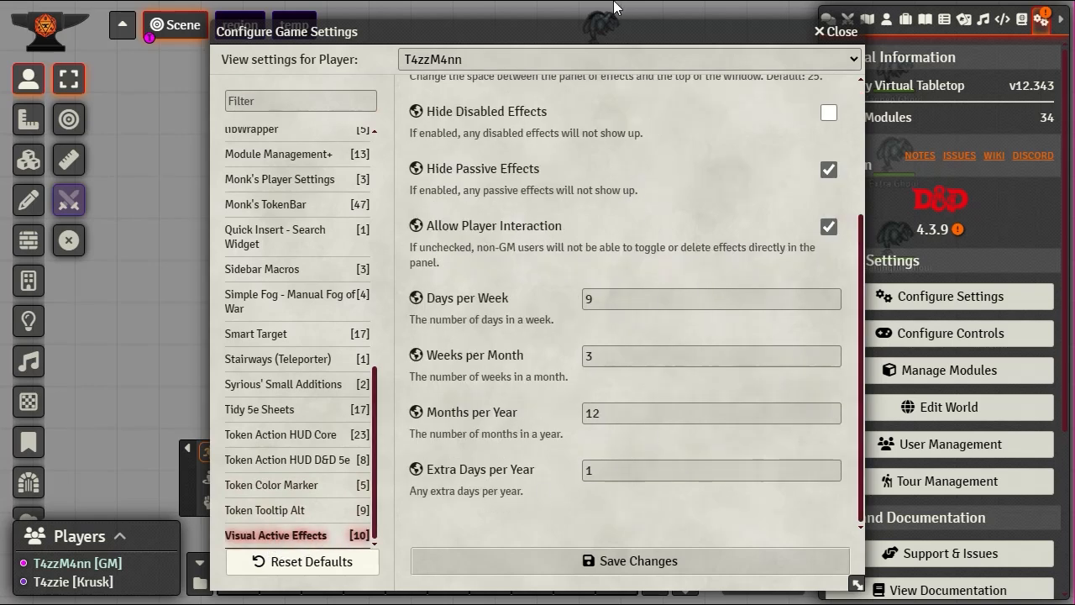
pyautogui.scroll(3, 688, 145)
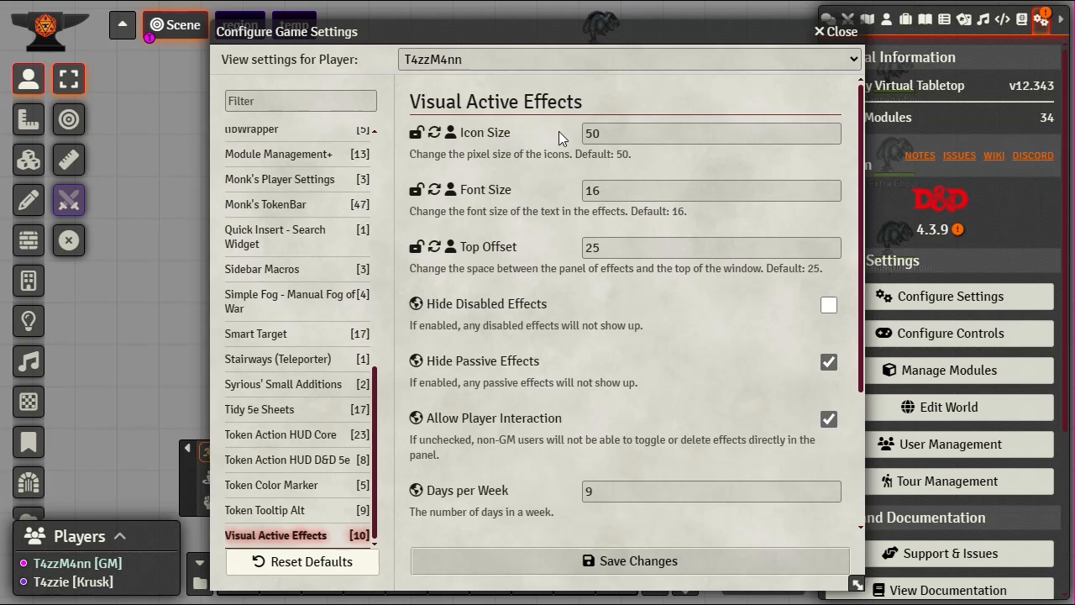
# Step: Close the game settings, select the Dissimilar Ghoul and view the details of its Bloodied and Hunter's Mark effects
pyautogui.click(839, 34)
pyautogui.moveTo(521, 118)
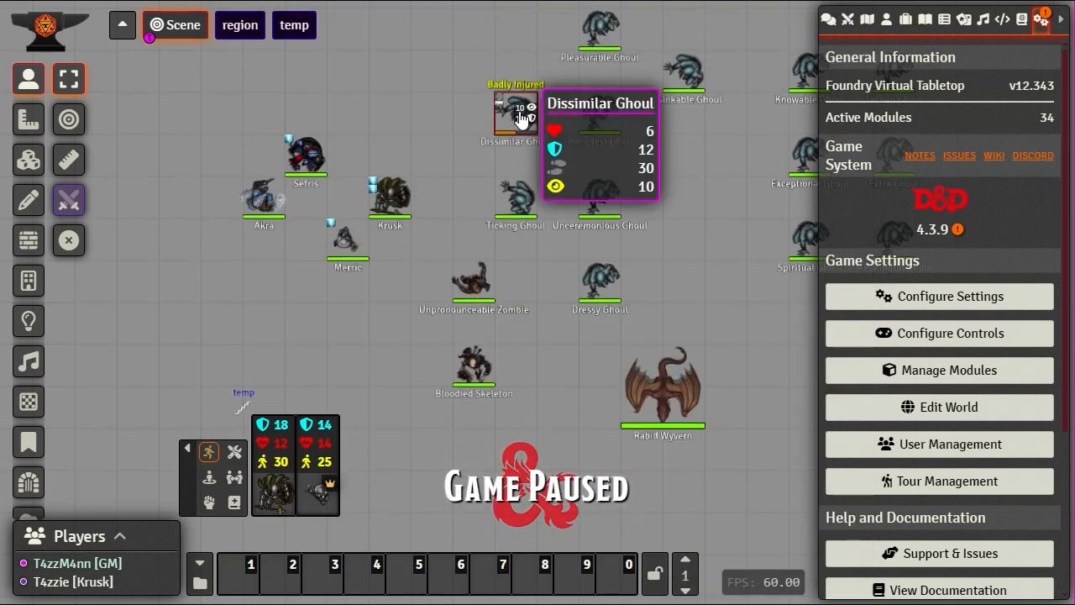
pyautogui.click(510, 122)
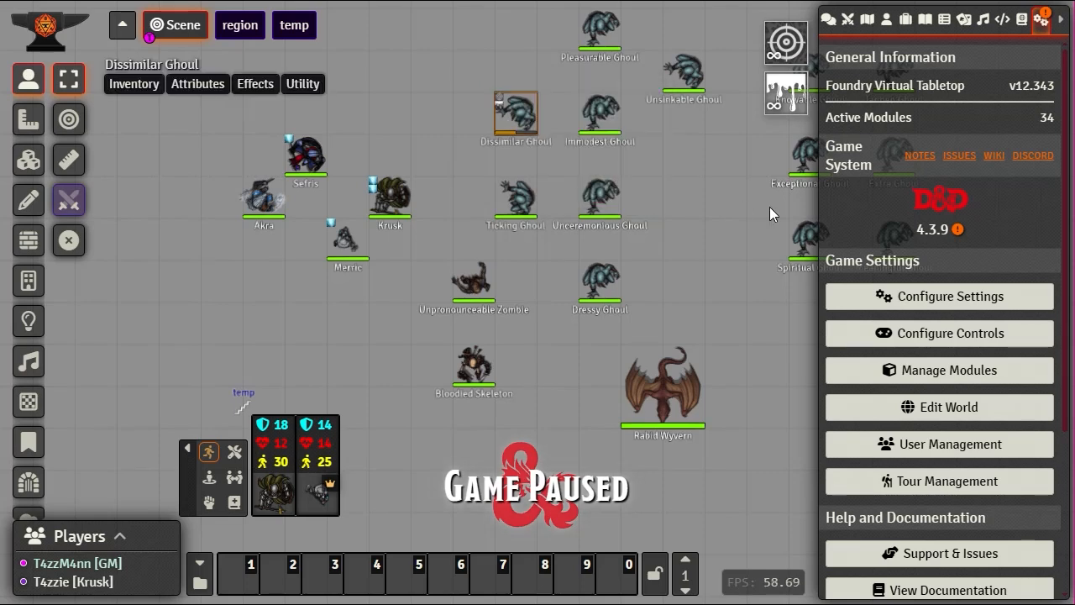
pyautogui.moveTo(788, 95)
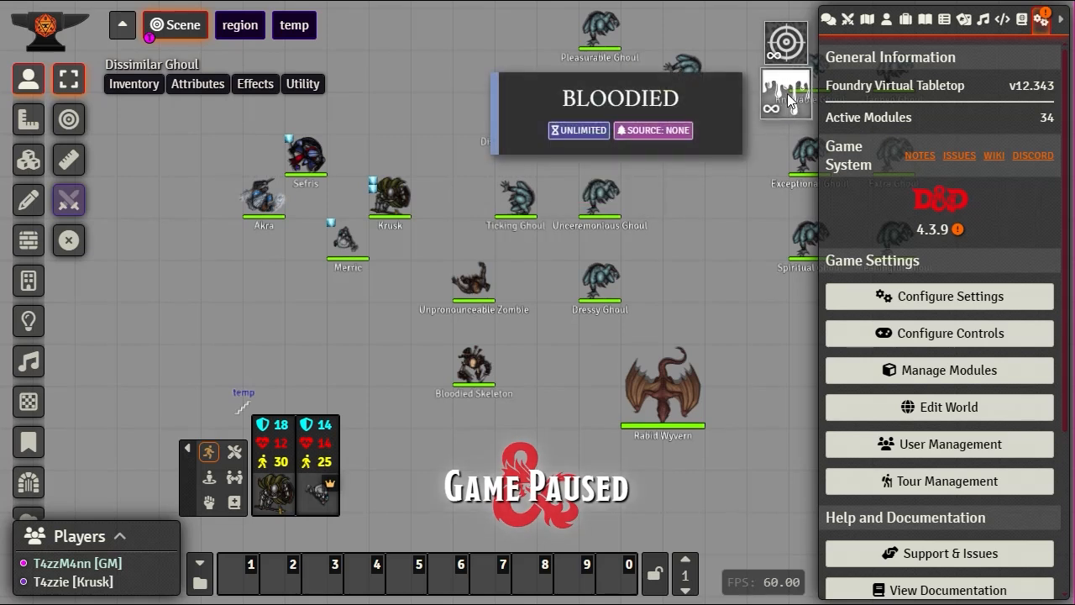
pyautogui.moveTo(788, 42)
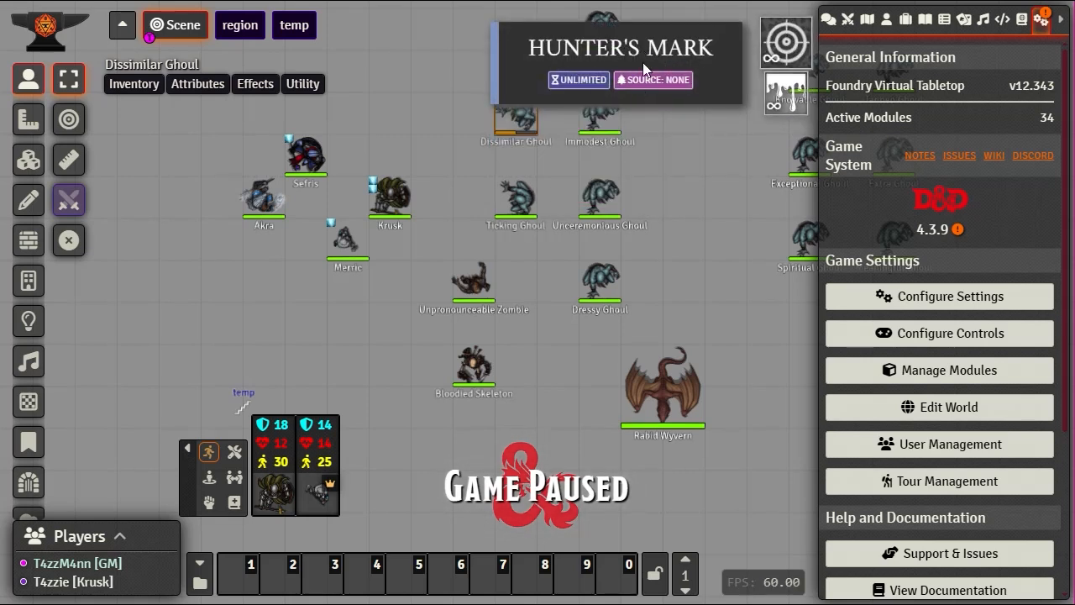
# Step: Assign the Charmed and Poisoned status effects to the Dissimilar Ghoul token
pyautogui.moveTo(691, 165); pyautogui.dragTo(458, 217)
pyautogui.rightClick(252, 171)
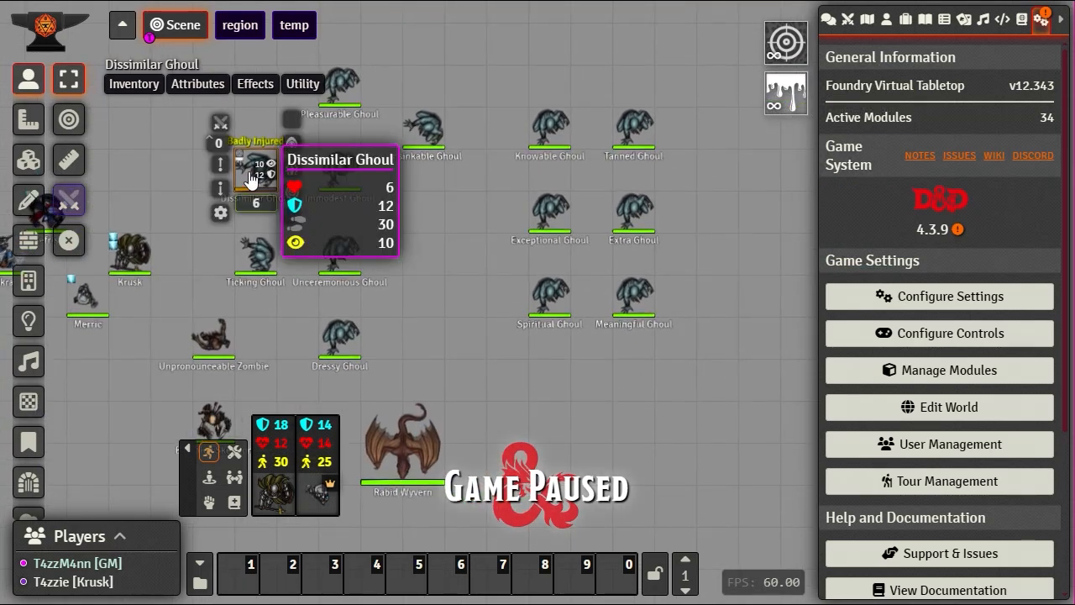
pyautogui.moveTo(255, 181)
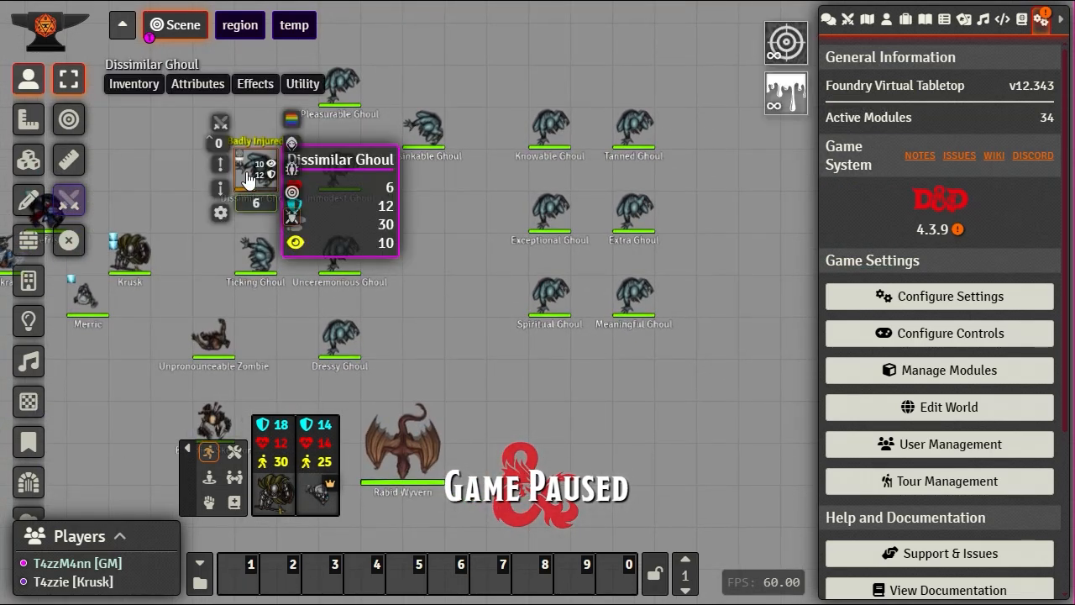
pyautogui.click(291, 169)
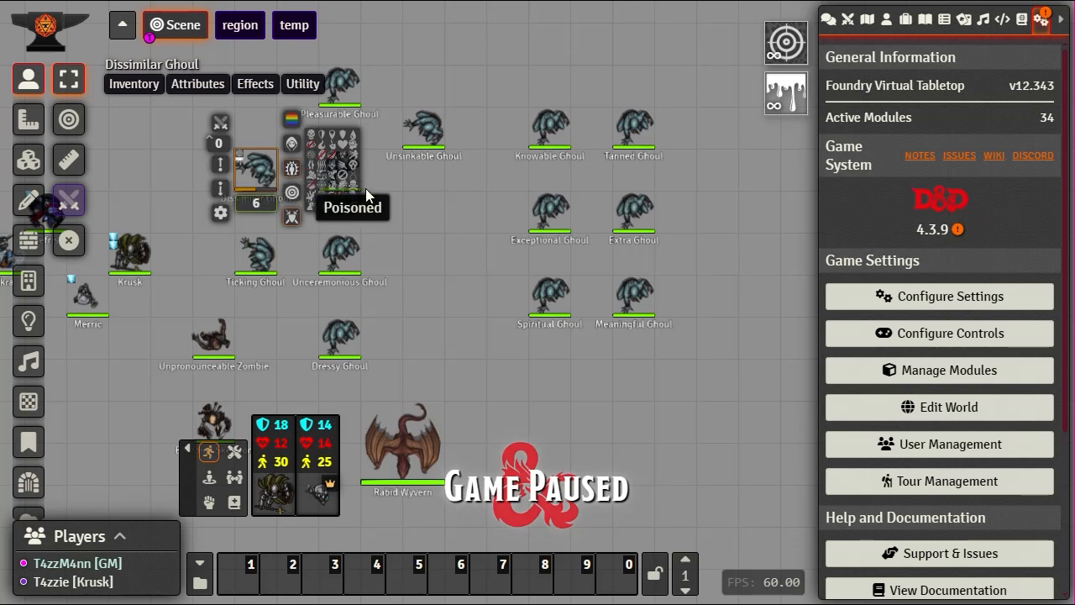
pyautogui.scroll(9, 366, 189)
pyautogui.moveTo(367, 190); pyautogui.dragTo(672, 370)
pyautogui.scroll(4, 671, 376)
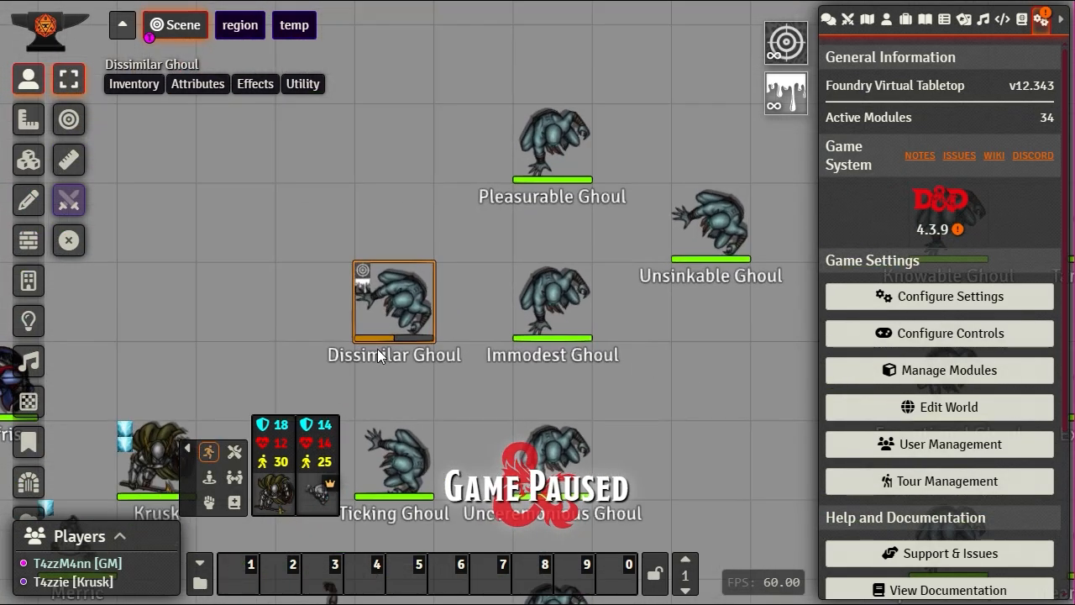
pyautogui.rightClick(395, 298)
pyautogui.click(461, 300)
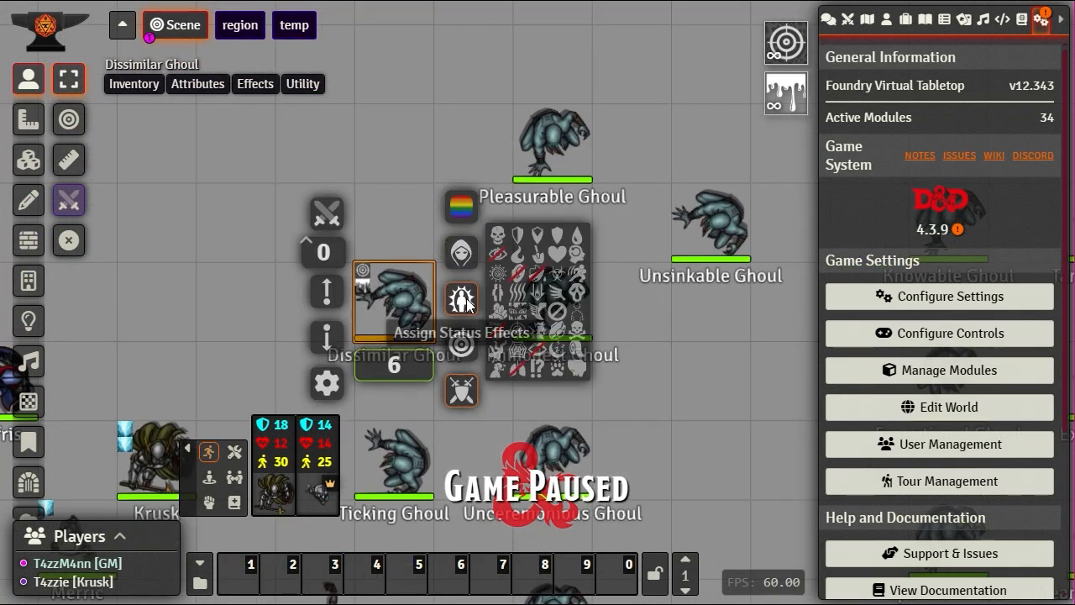
pyautogui.click(557, 253)
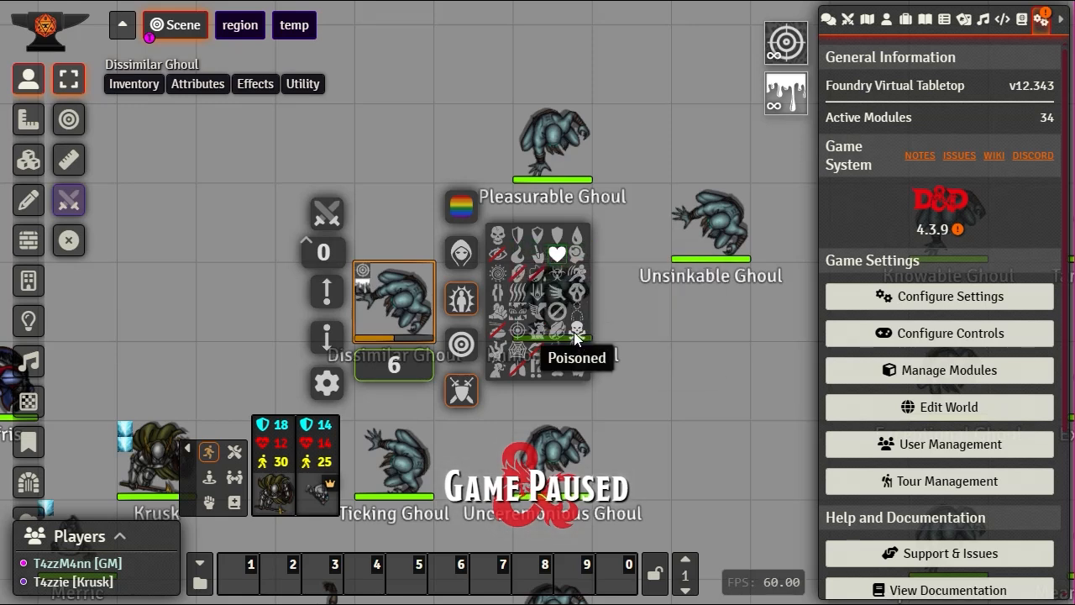
pyautogui.click(667, 351)
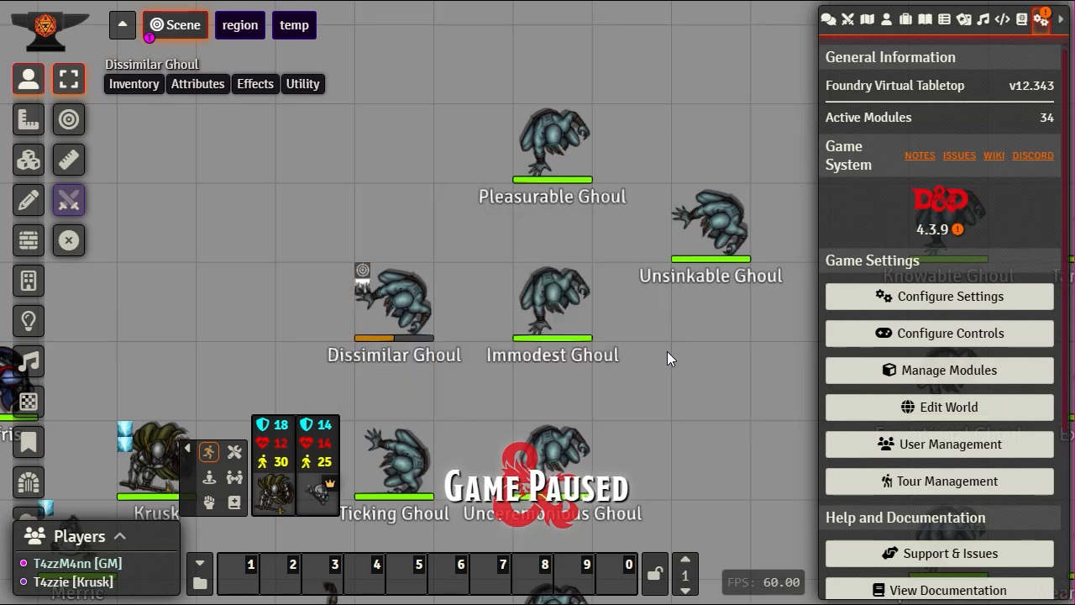
# Step: Remove the Poisoned and Charmed status effects from the Dissimilar Ghoul and deselect the token
pyautogui.moveTo(371, 335)
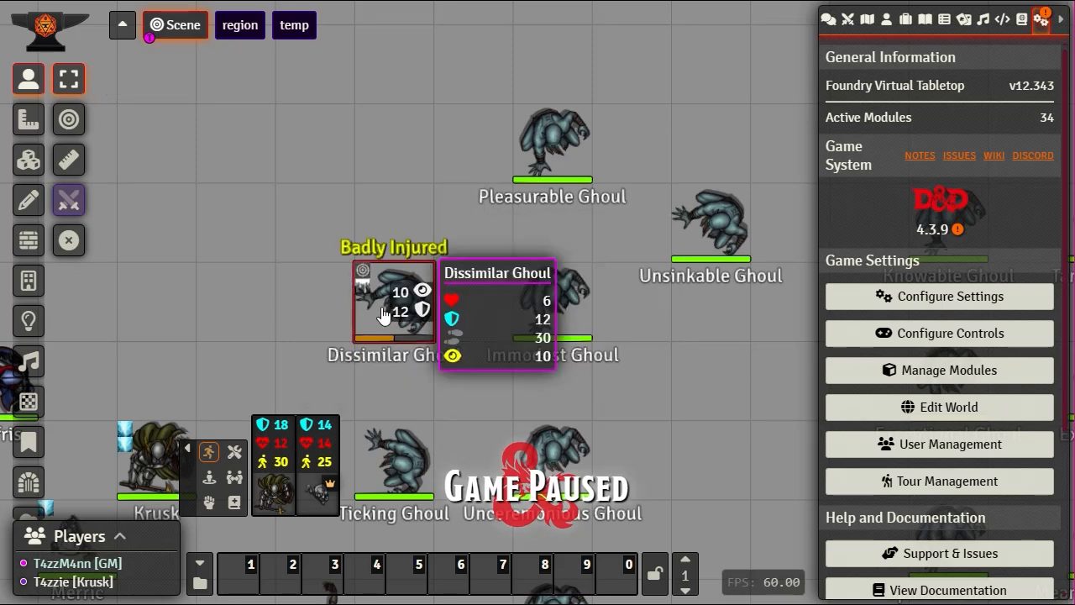
pyautogui.click(382, 315)
pyautogui.rightClick(382, 315)
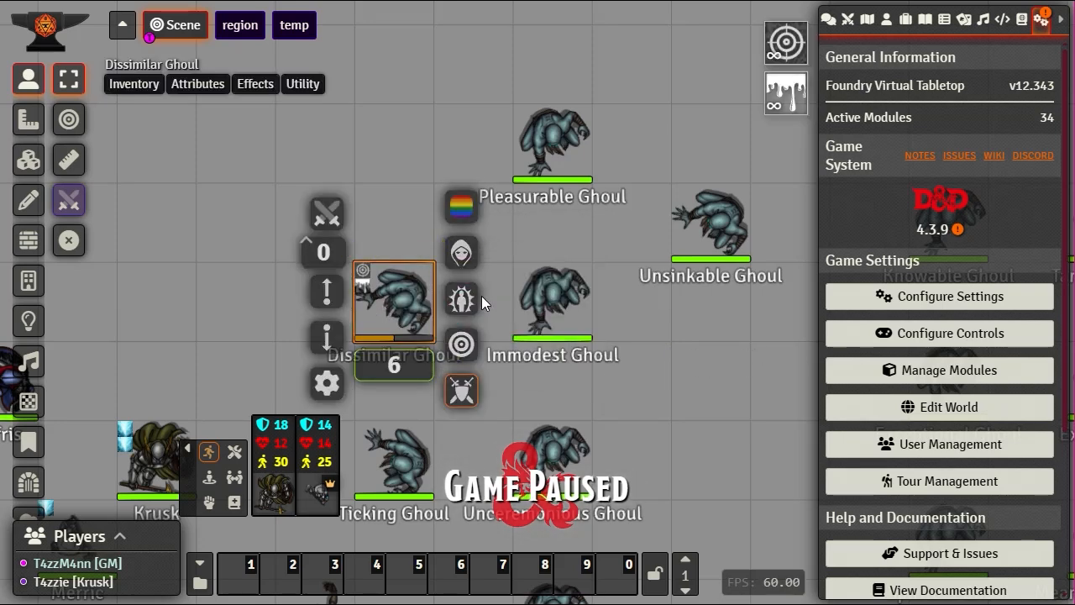
pyautogui.click(462, 299)
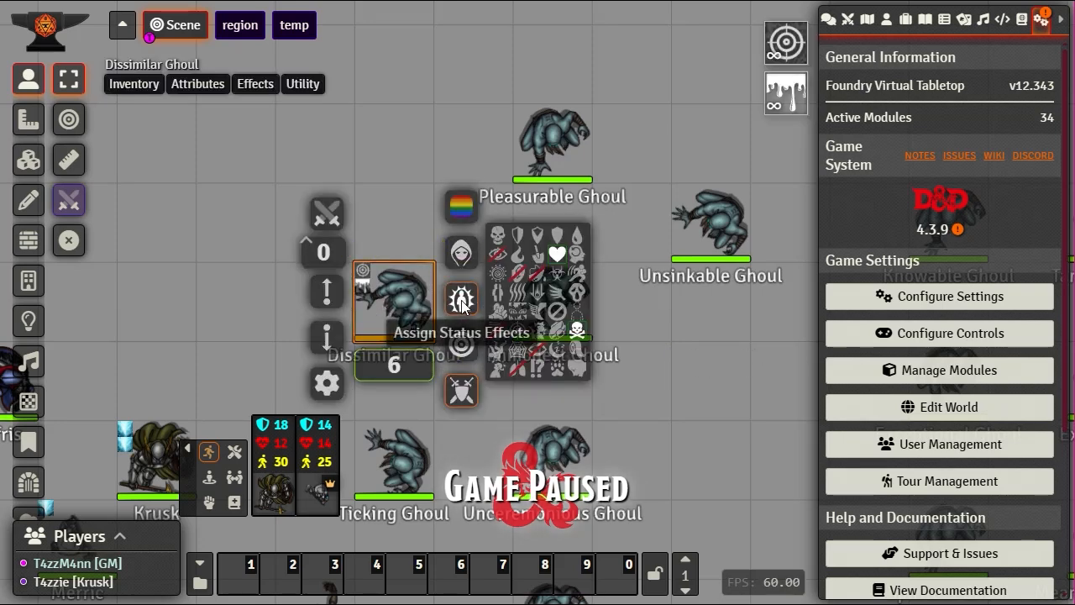
pyautogui.click(576, 333)
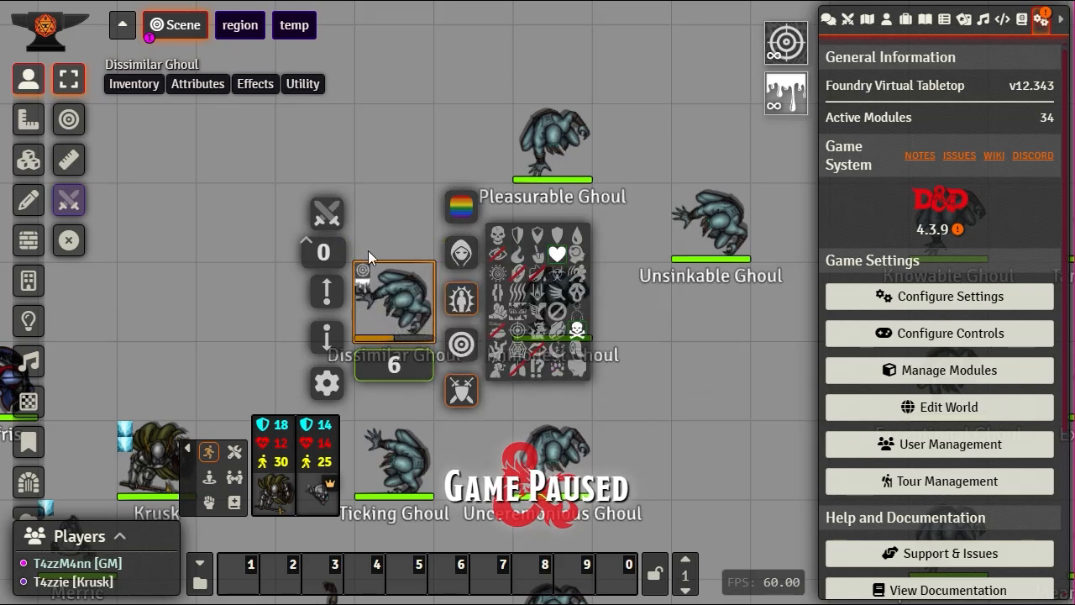
pyautogui.click(556, 255)
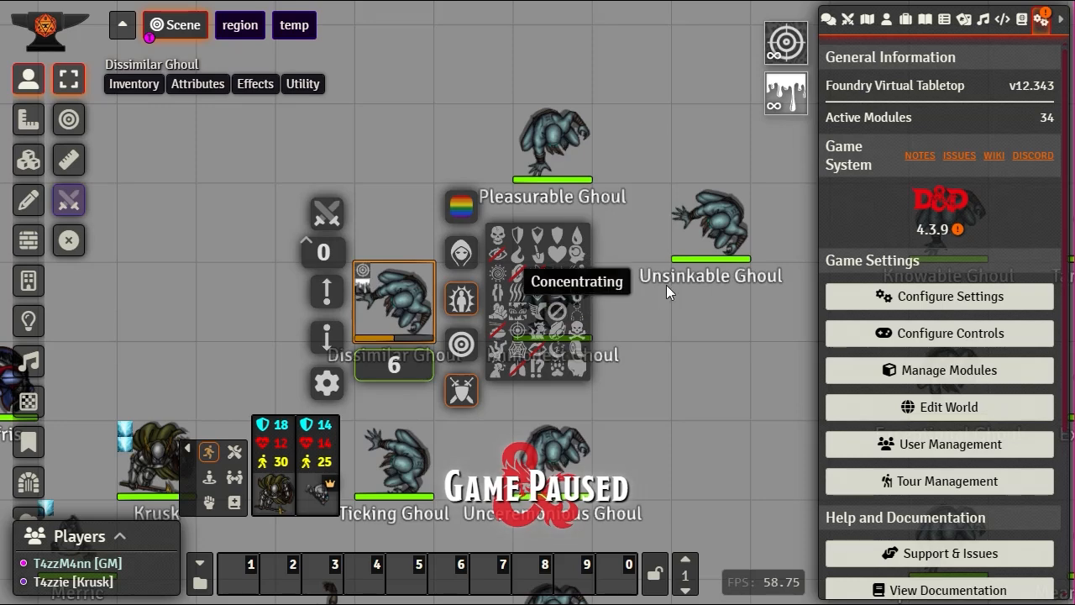
pyautogui.click(659, 335)
# Step: Assign the Charmed and Poisoned status effects to the Krusk token, then reselect it to show its effects
pyautogui.moveTo(442, 380); pyautogui.dragTo(660, 166)
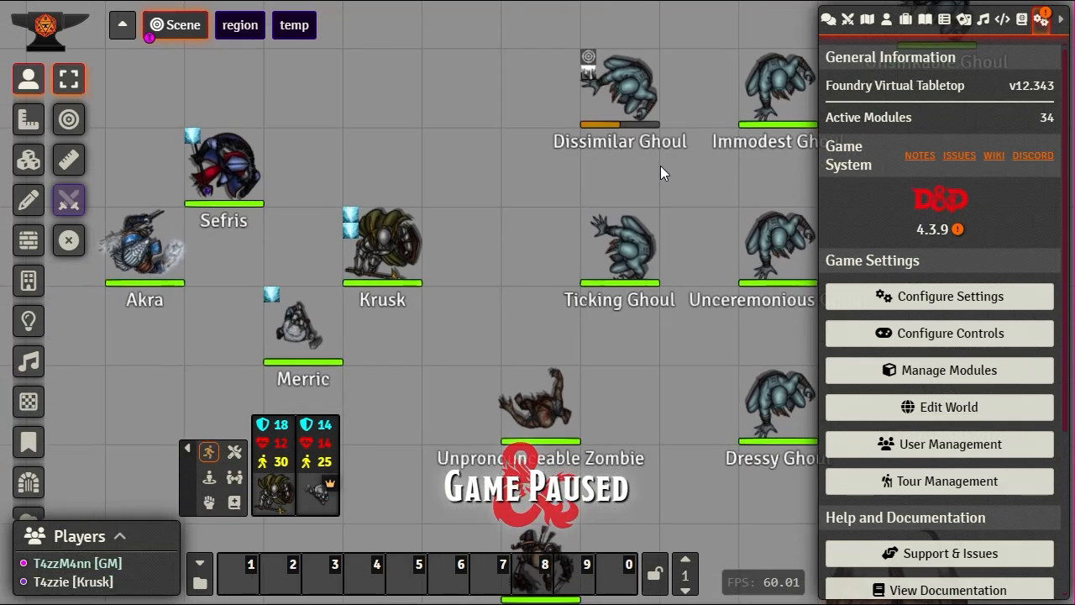
pyautogui.click(382, 244)
pyautogui.moveTo(790, 52)
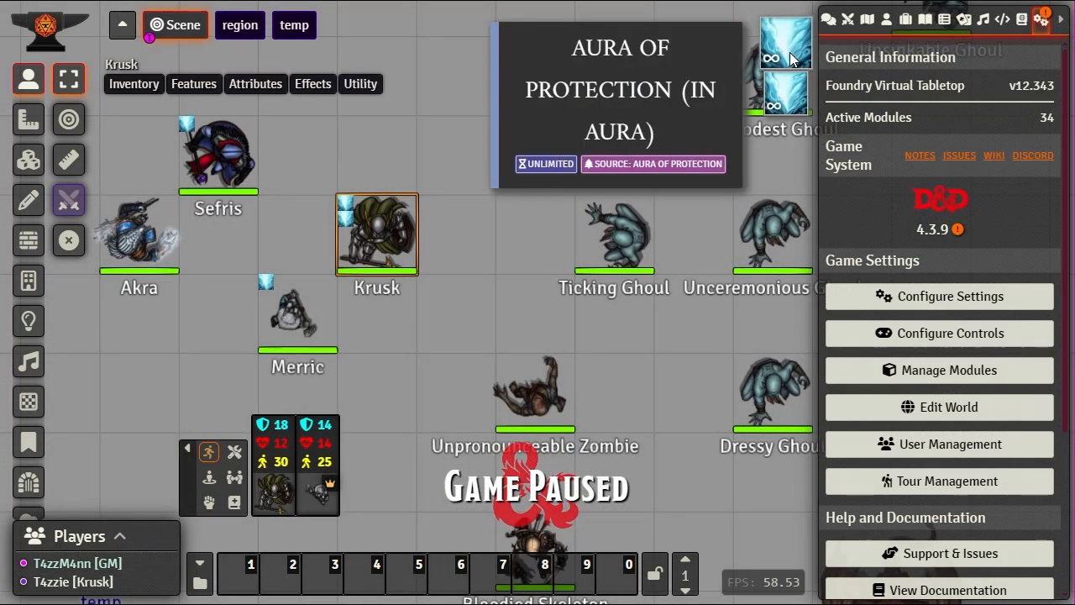
pyautogui.rightClick(363, 239)
pyautogui.click(443, 234)
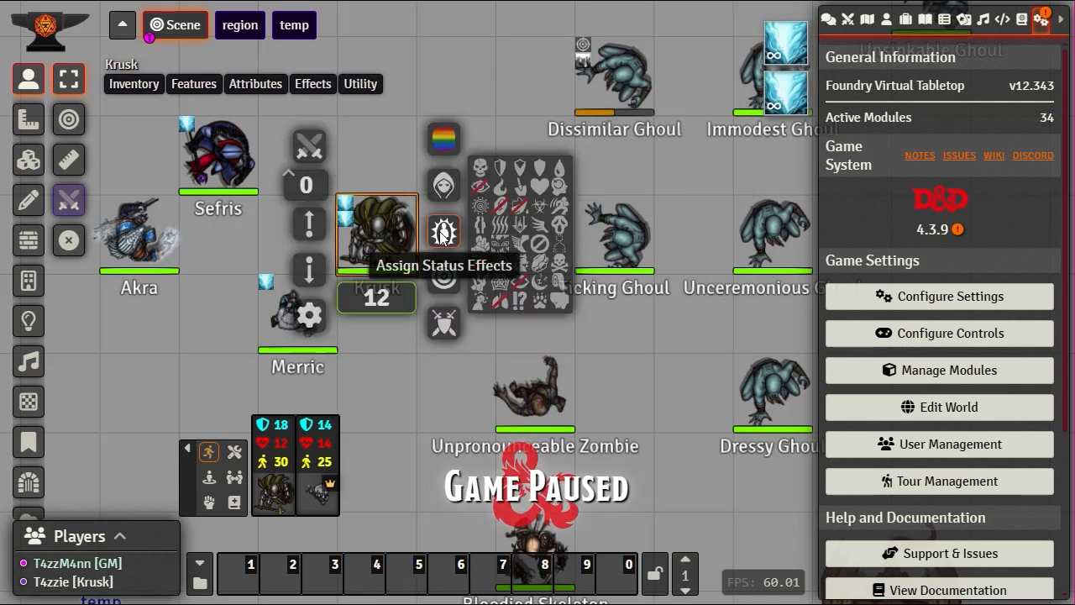
pyautogui.click(541, 187)
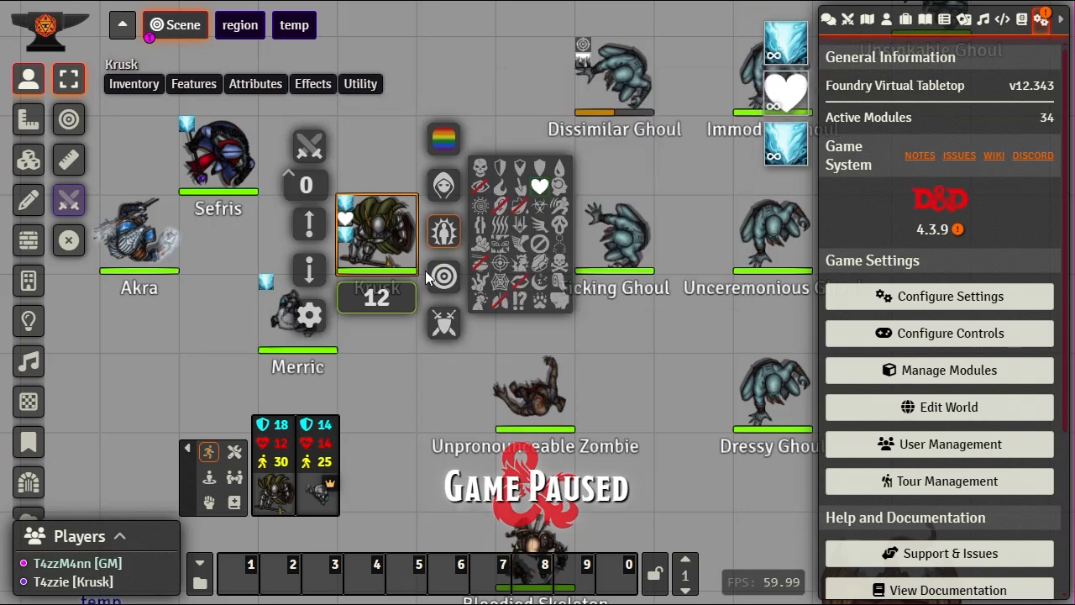
pyautogui.click(560, 265)
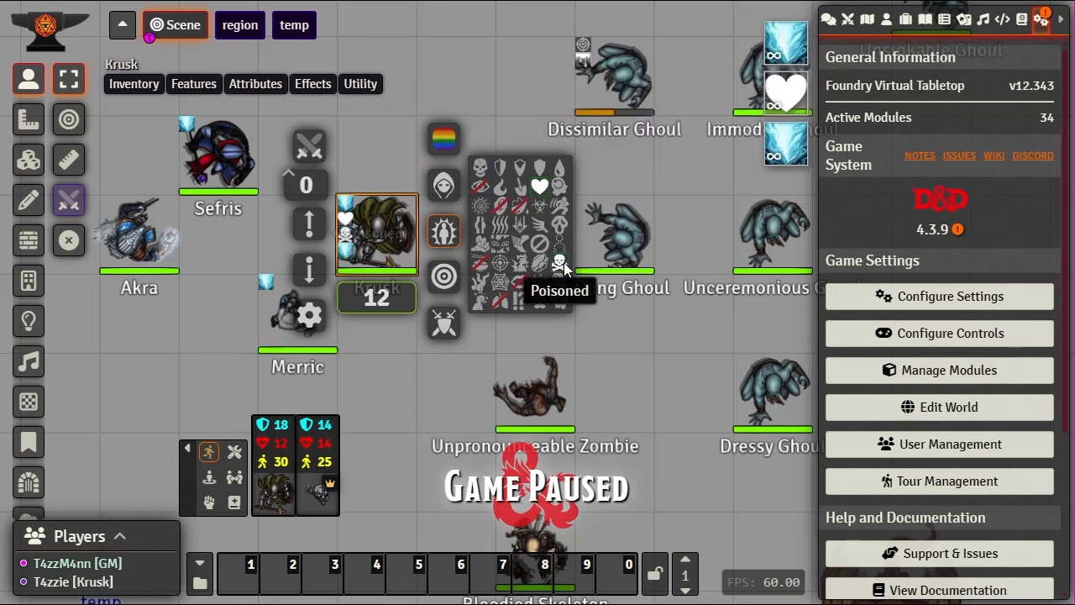
pyautogui.click(710, 231)
pyautogui.click(378, 235)
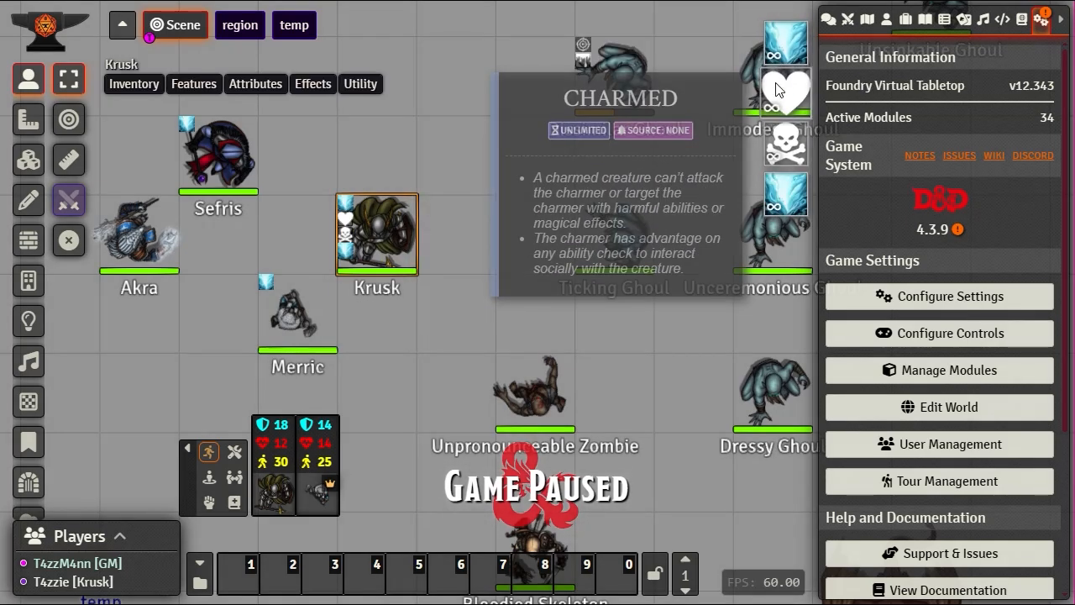
# Step: In the player's session, view Krusk's Aura of Protection (In Aura) effect, start deleting it and cancel the deletion
pyautogui.moveTo(782, 43)
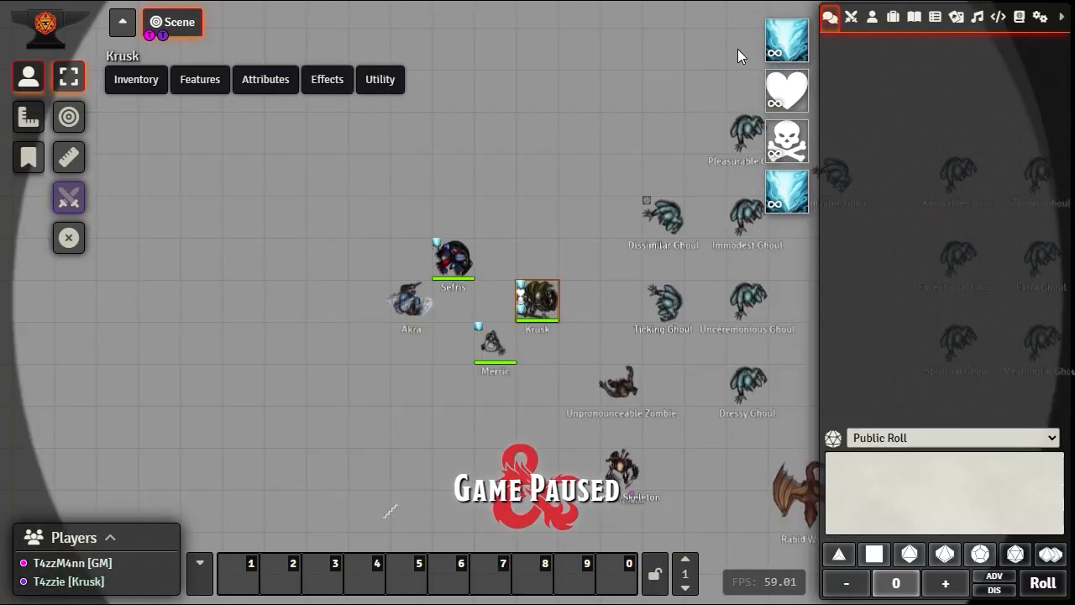
pyautogui.moveTo(534, 317)
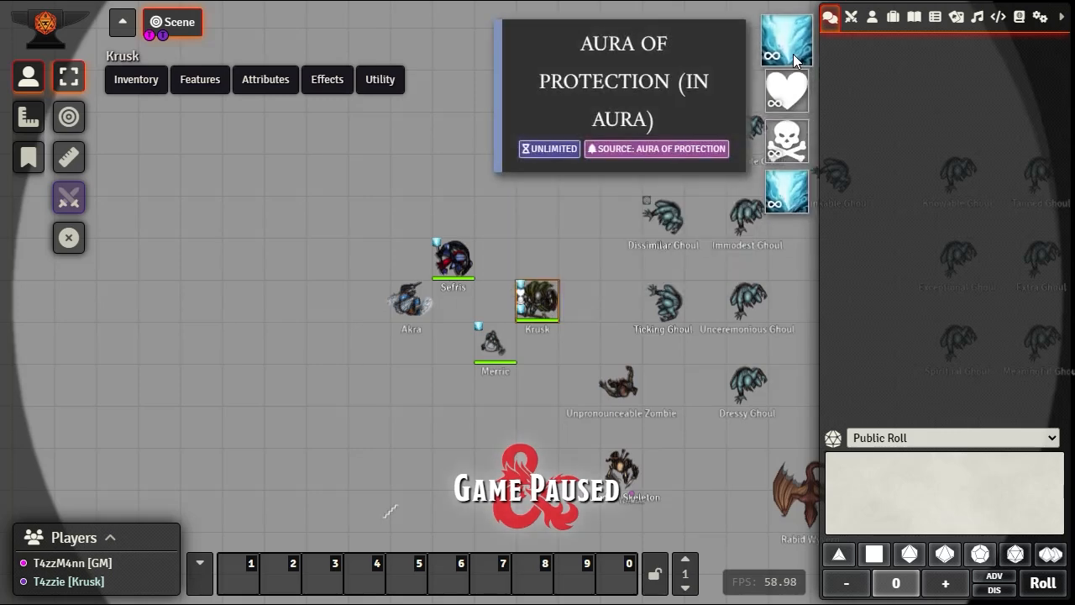
pyautogui.rightClick(787, 195)
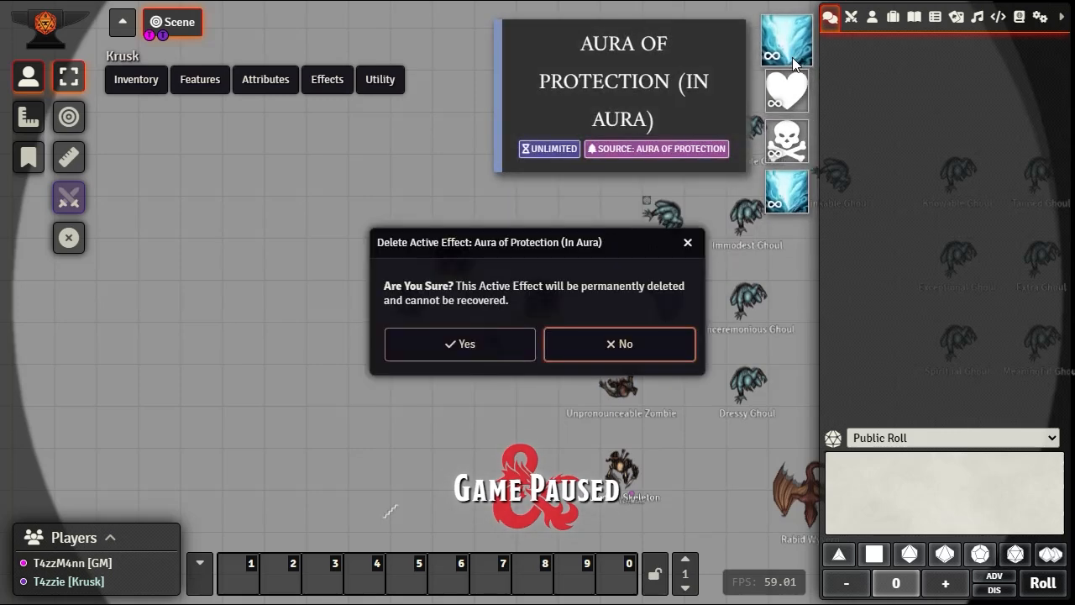
pyautogui.click(688, 241)
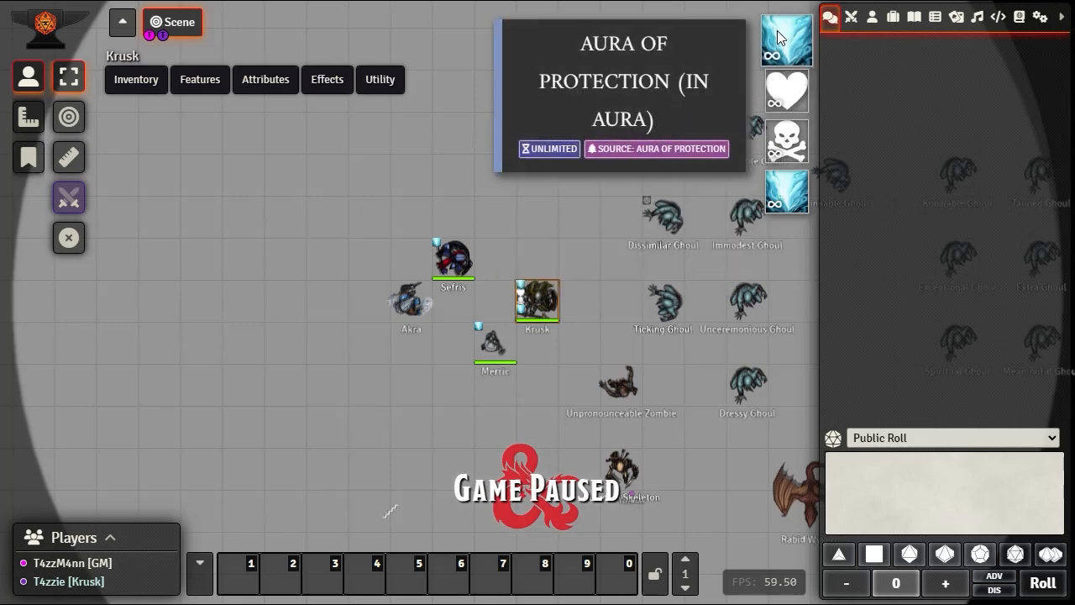
# Step: View the Charmed effect on Krusk in the player's session and delete it permanently
pyautogui.moveTo(790, 94)
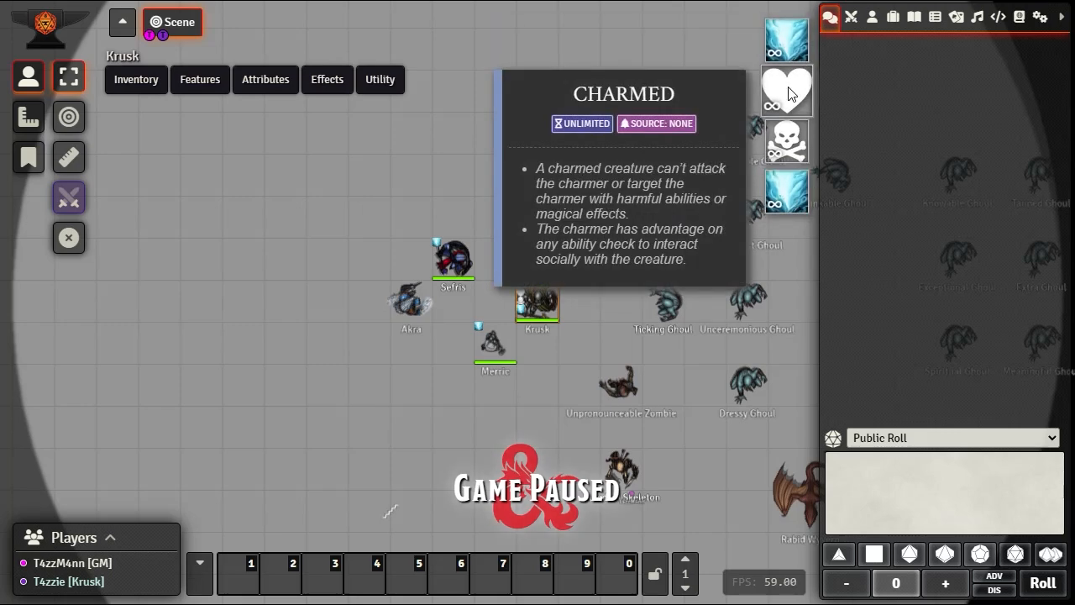
pyautogui.rightClick(784, 99)
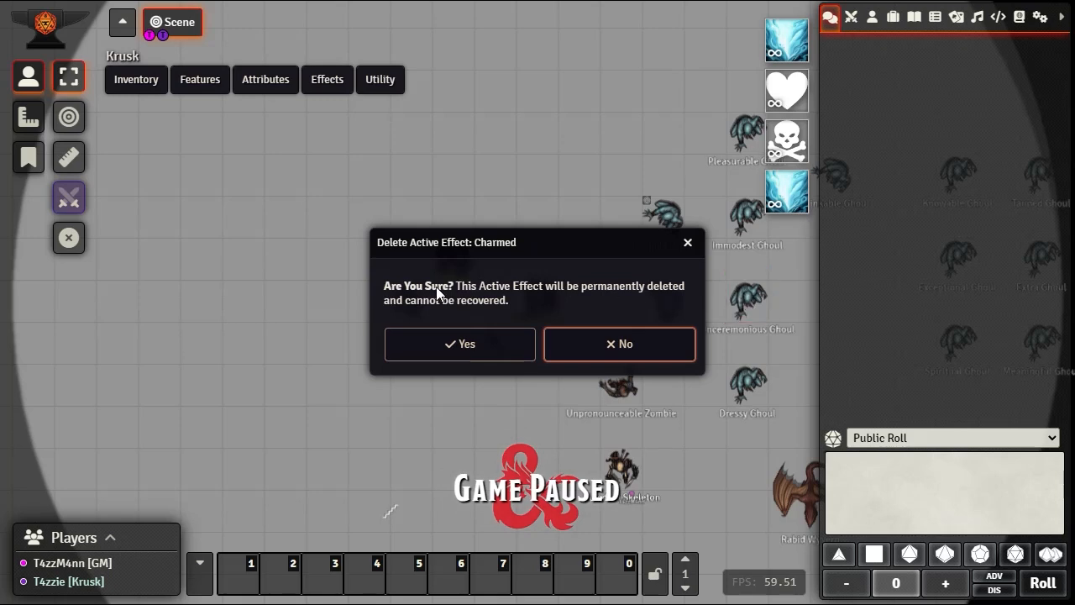
pyautogui.click(464, 344)
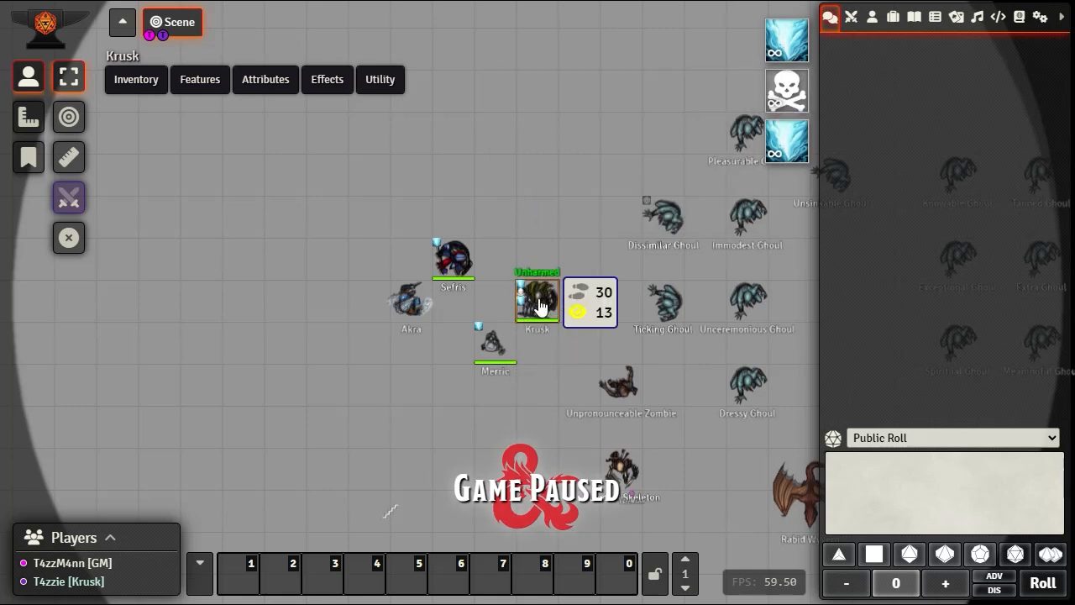
pyautogui.moveTo(788, 95)
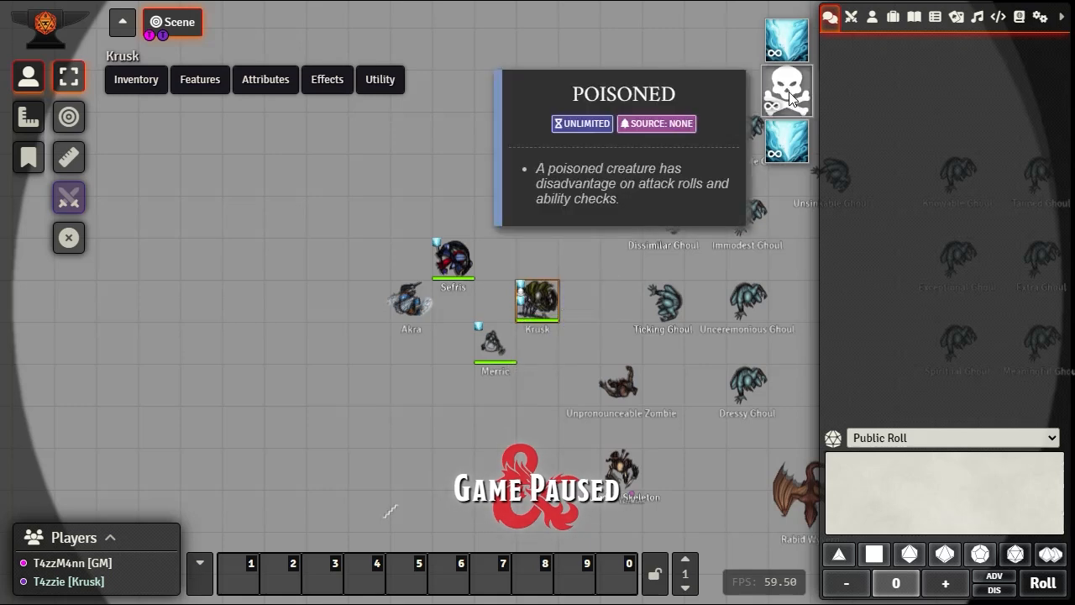
pyautogui.rightClick(790, 98)
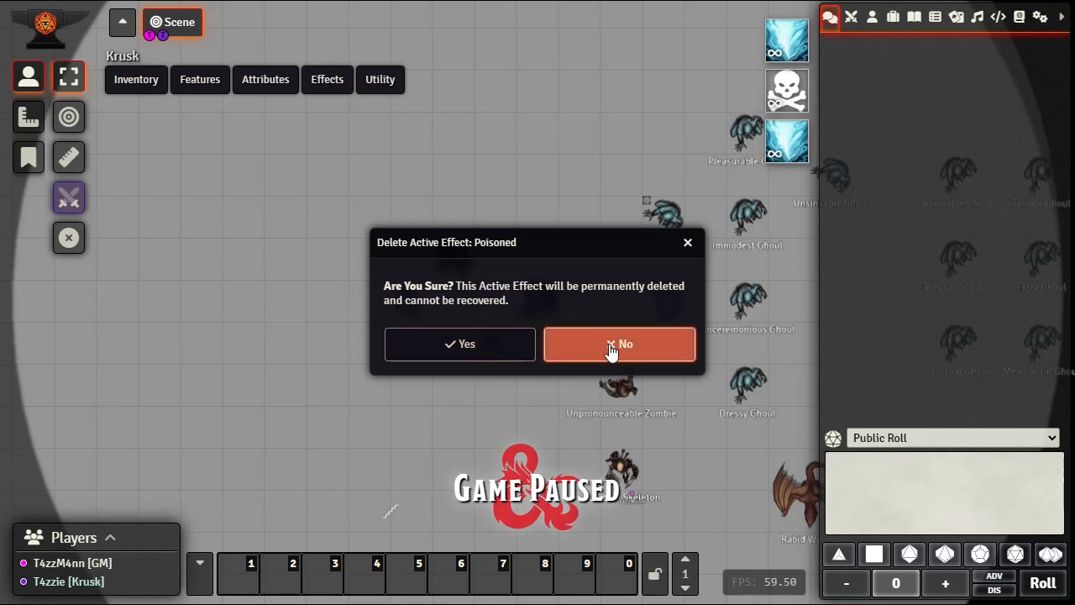
pyautogui.click(524, 350)
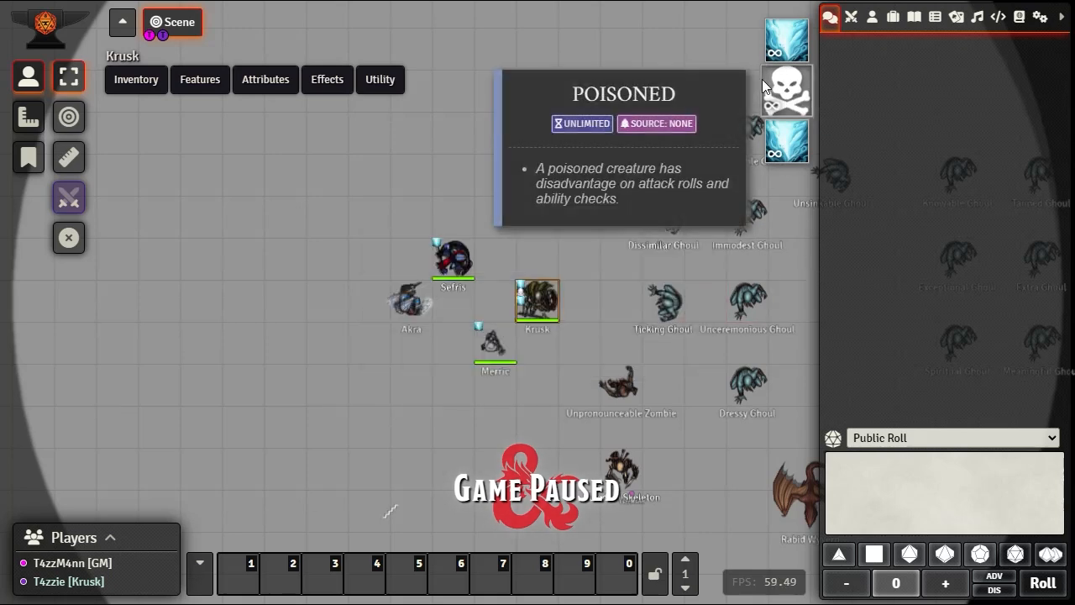
pyautogui.rightClick(786, 93)
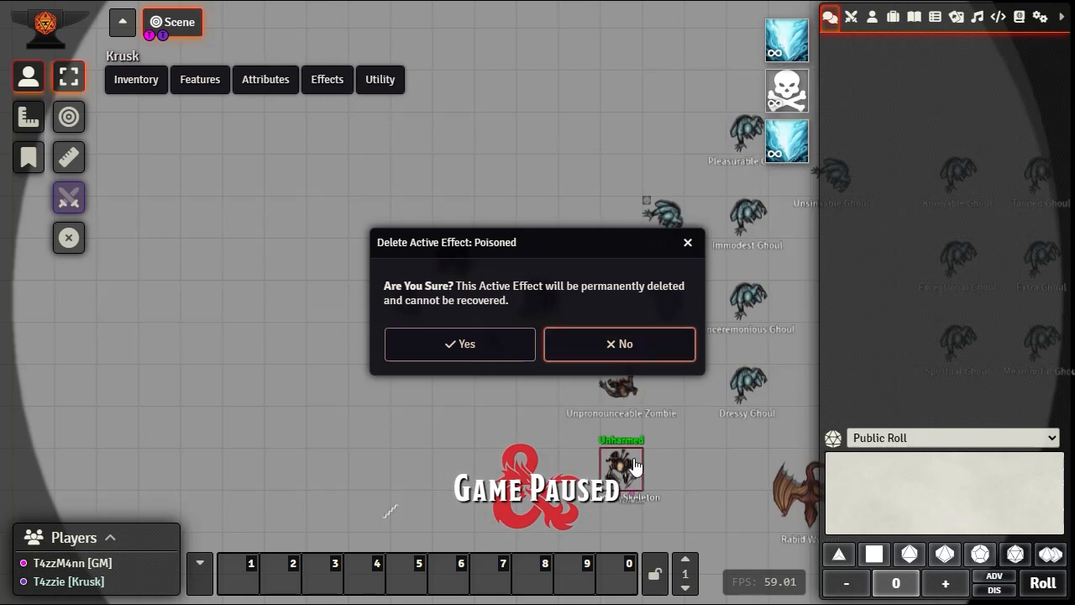
pyautogui.click(651, 331)
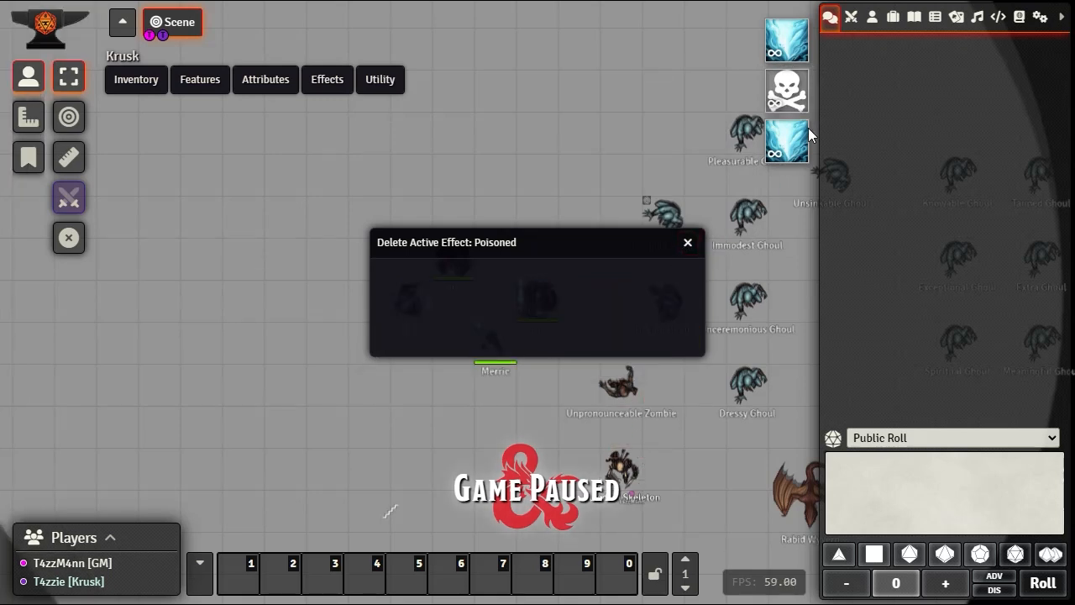
# Step: Permanently delete the Poisoned effect from Krusk in the player's session
pyautogui.rightClick(788, 100)
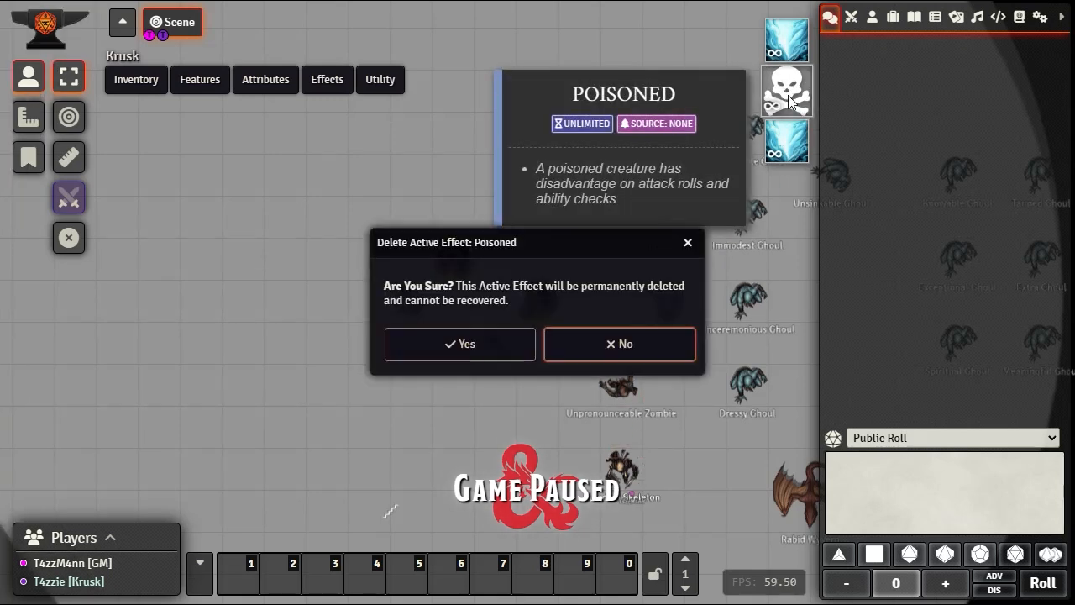
pyautogui.click(464, 346)
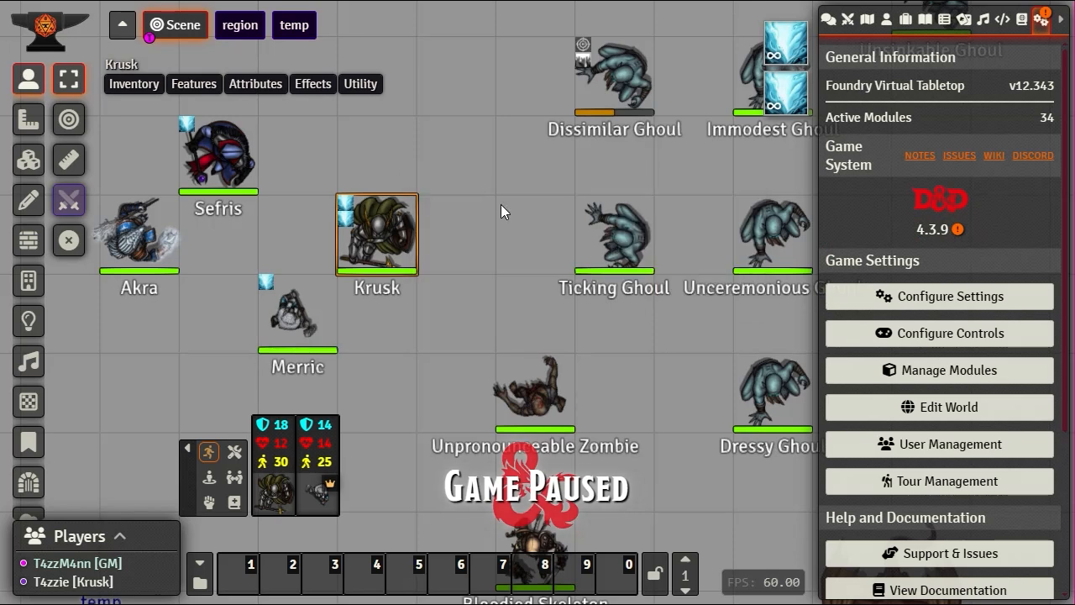
# Step: In the GM session, assign the Poisoned and Charmed status effects to the Krusk token and reselect it to show its effects
pyautogui.rightClick(368, 238)
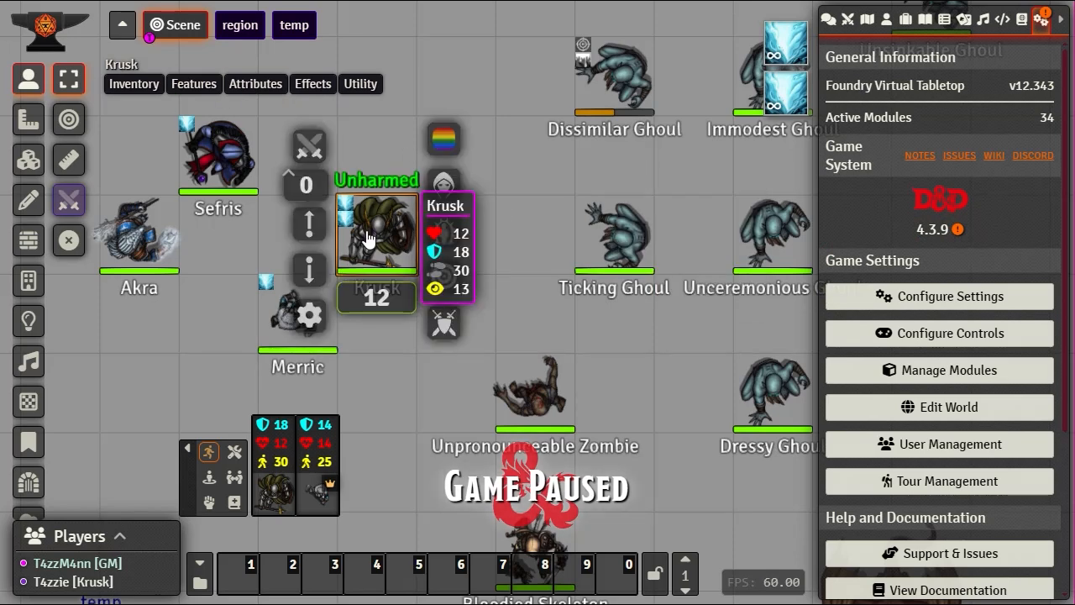
pyautogui.click(443, 231)
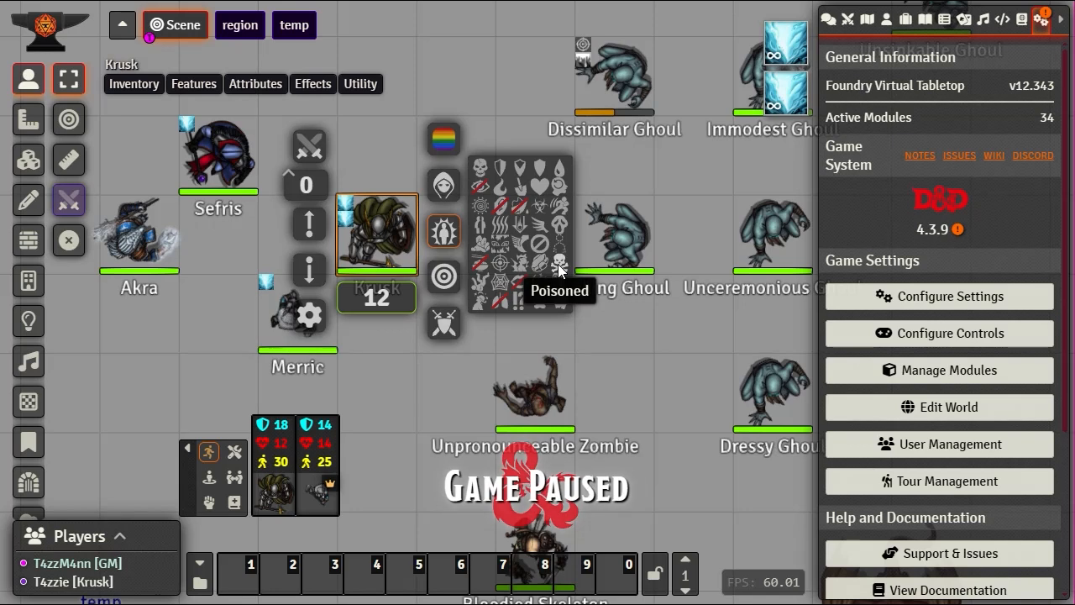
pyautogui.click(557, 264)
pyautogui.click(539, 192)
pyautogui.click(601, 359)
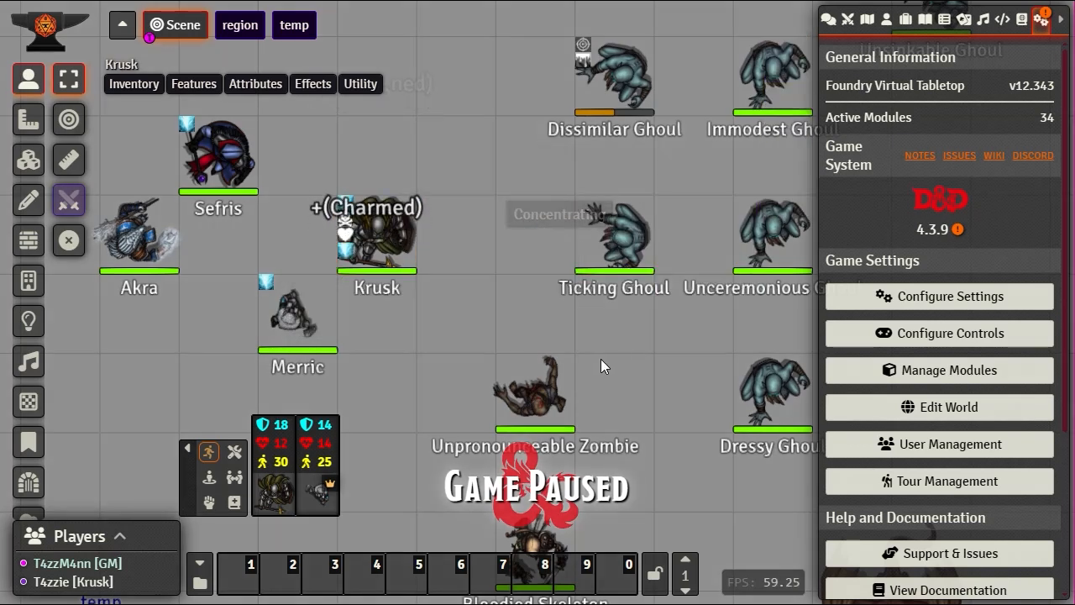
pyautogui.click(390, 223)
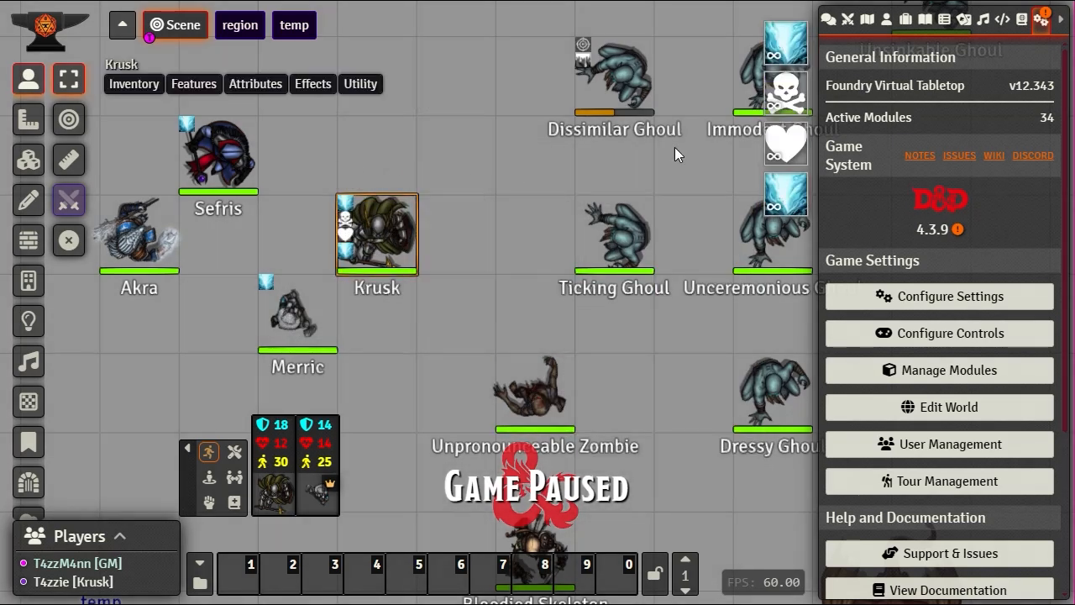
# Step: As GM, delete the Poisoned and Charmed effects from Krusk through the displayed effect icons
pyautogui.rightClick(777, 97)
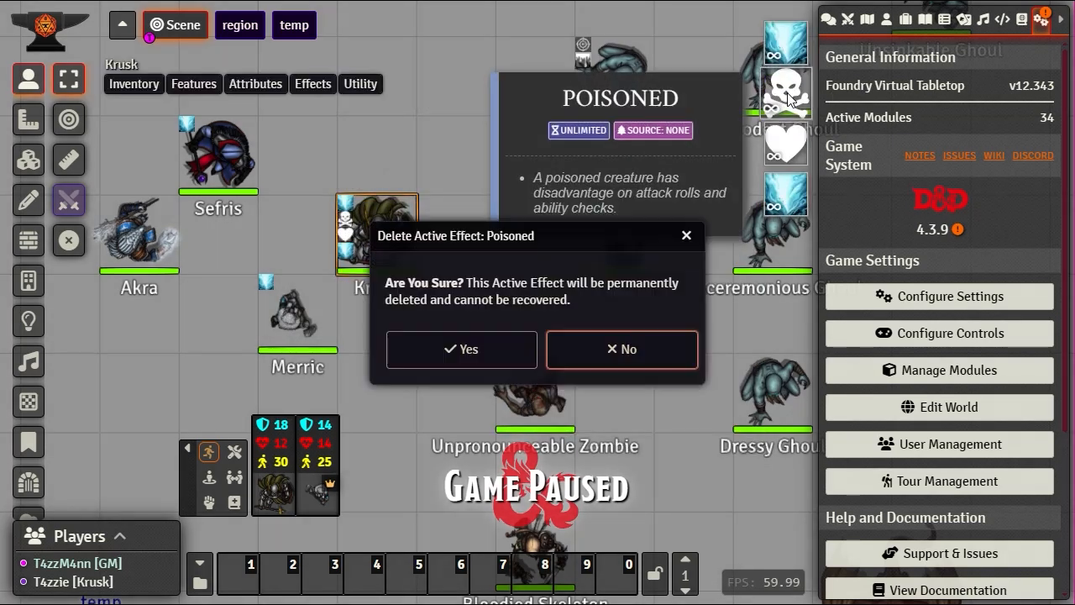
pyautogui.click(467, 348)
pyautogui.moveTo(790, 93)
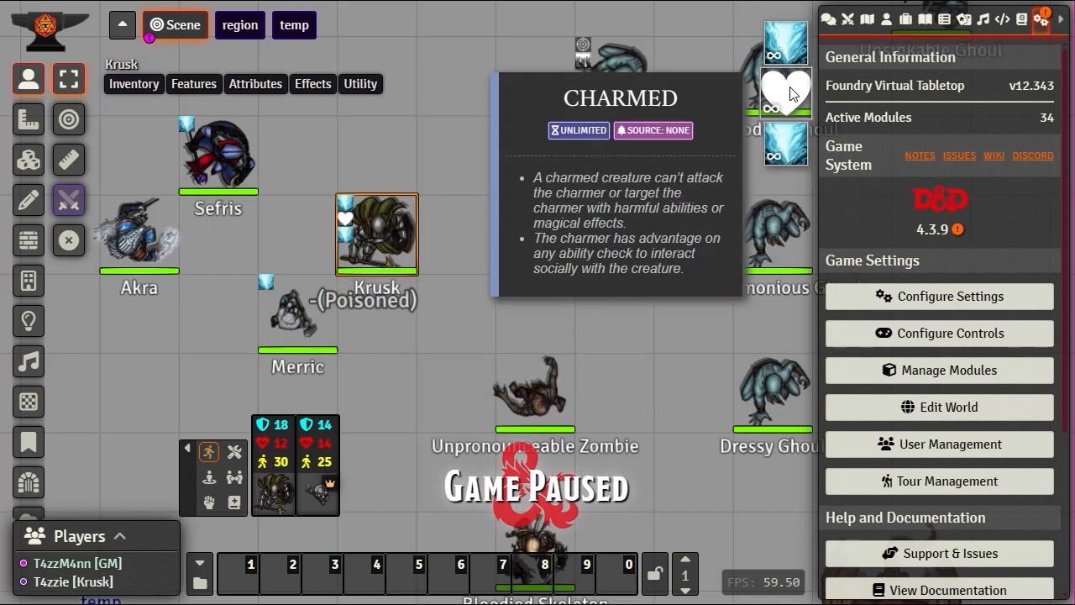
pyautogui.rightClick(790, 92)
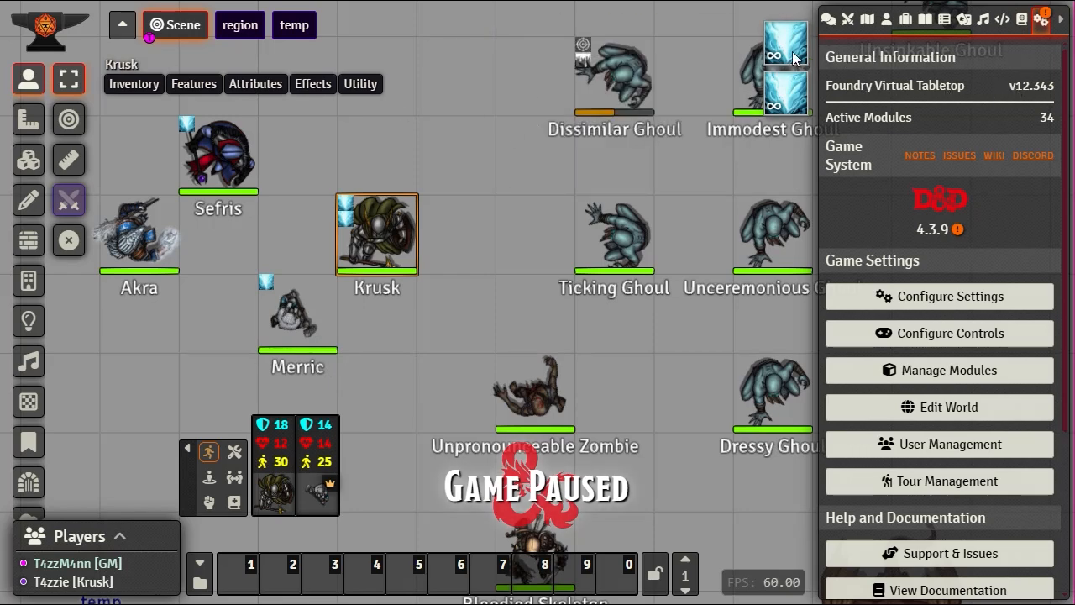
# Step: Open the Visual Active Effects settings, move the window clear of the effect icons, and set the icon size to 40
pyautogui.click(962, 302)
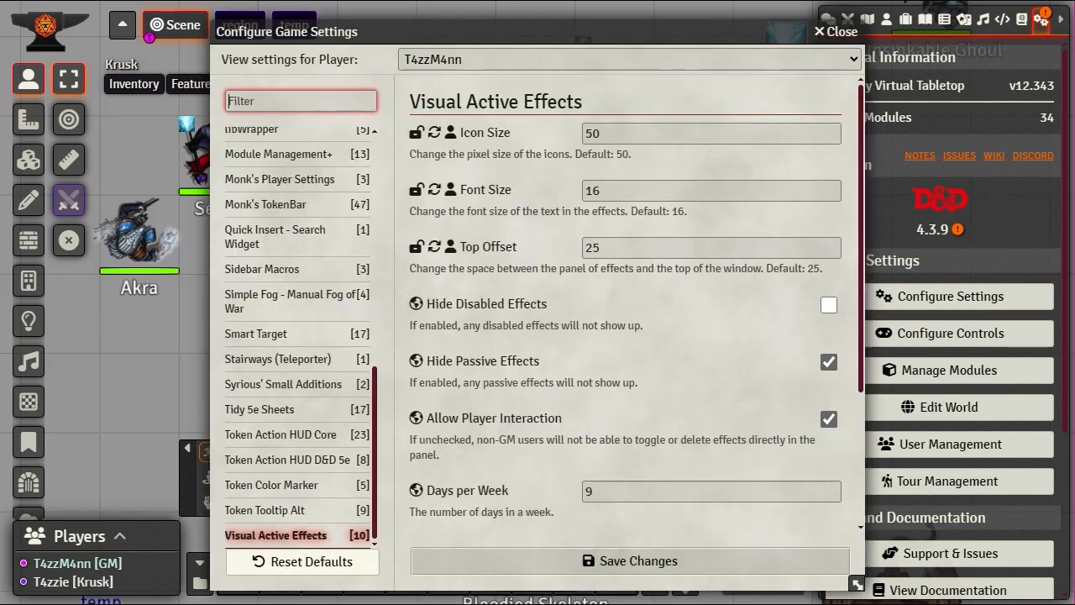
pyautogui.moveTo(505, 16); pyautogui.dragTo(329, 6)
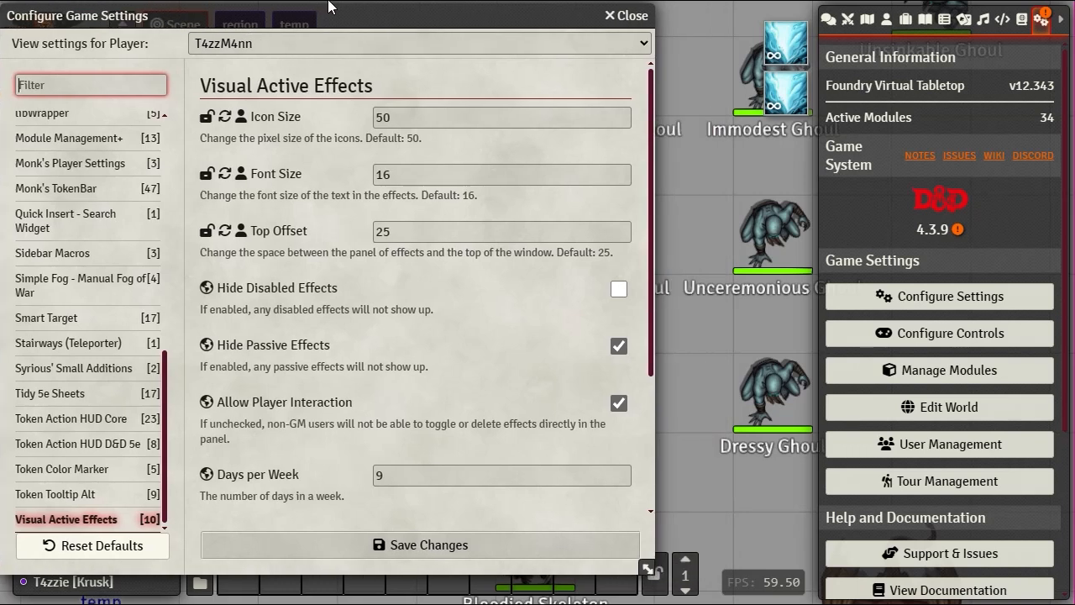
pyautogui.moveTo(795, 108)
pyautogui.doubleClick(428, 114)
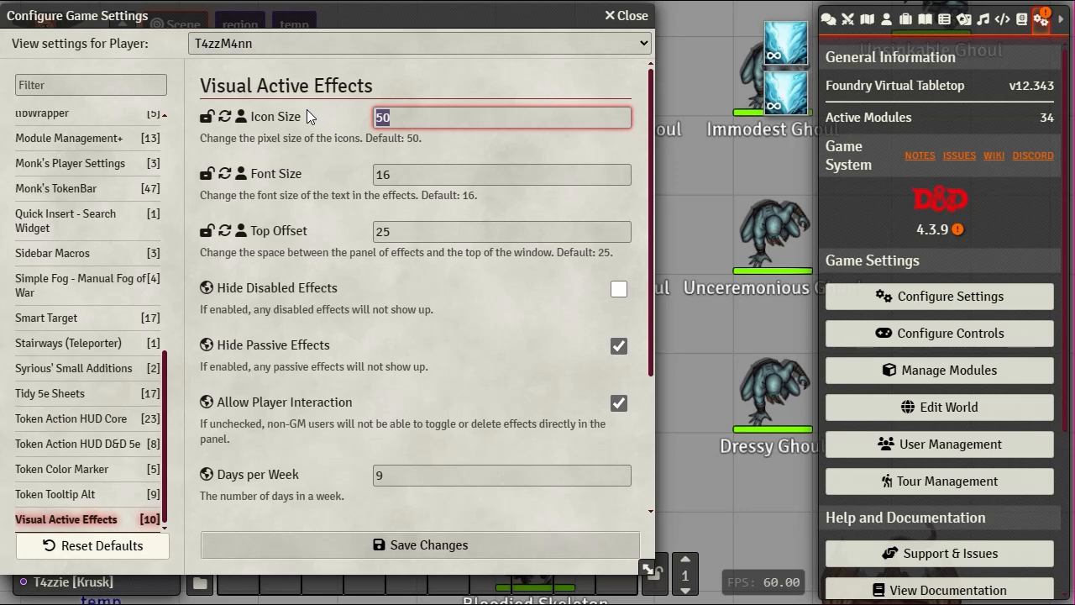
pyautogui.write('40')
pyautogui.moveTo(779, 41)
pyautogui.moveTo(781, 89)
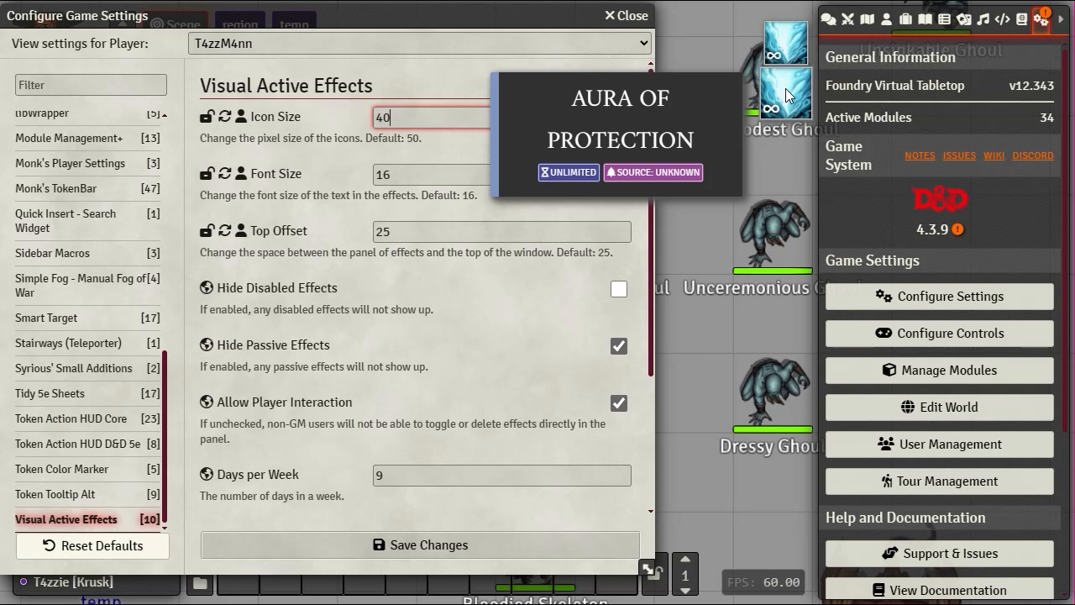
# Step: Set the Visual Active Effects font size to 12 and save the changes
pyautogui.press('Tab')
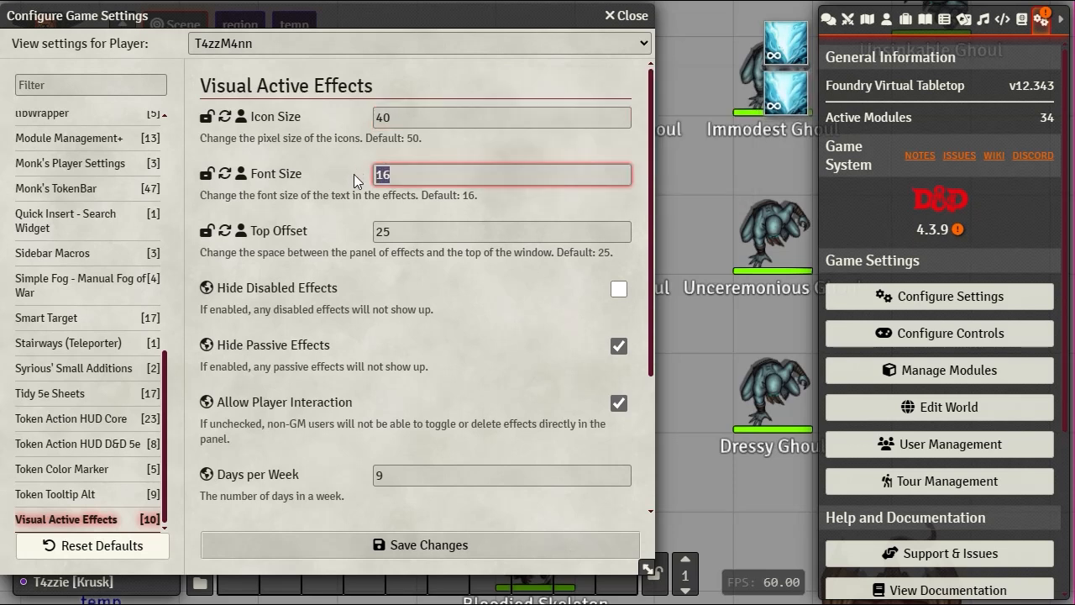
pyautogui.write('12')
pyautogui.click(427, 547)
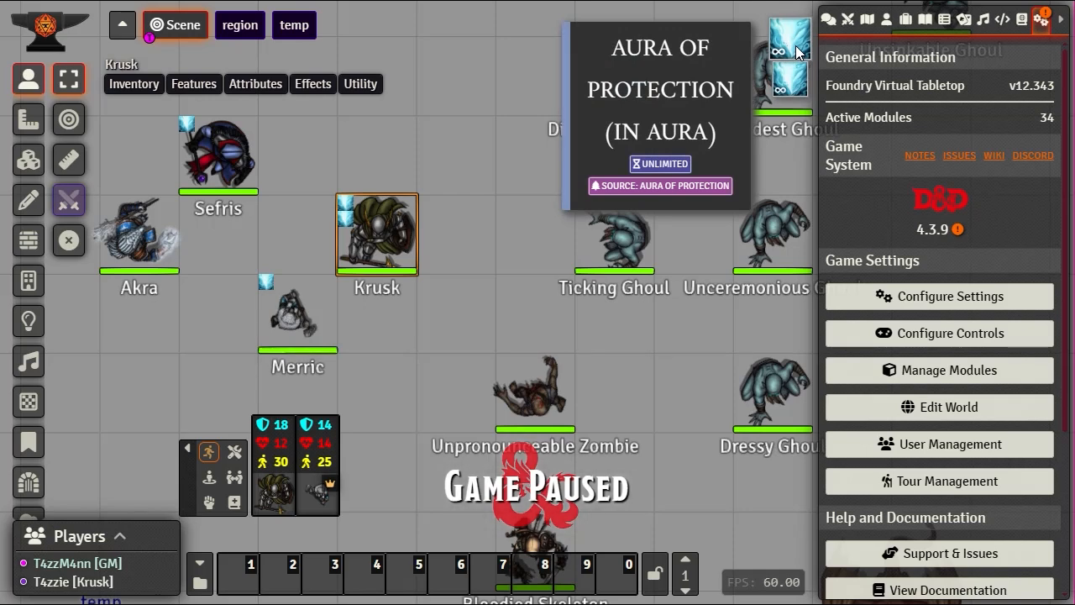
# Step: Reopen the game settings, set the Visual Active Effects font size back to 16, and save
pyautogui.click(957, 307)
pyautogui.doubleClick(383, 174)
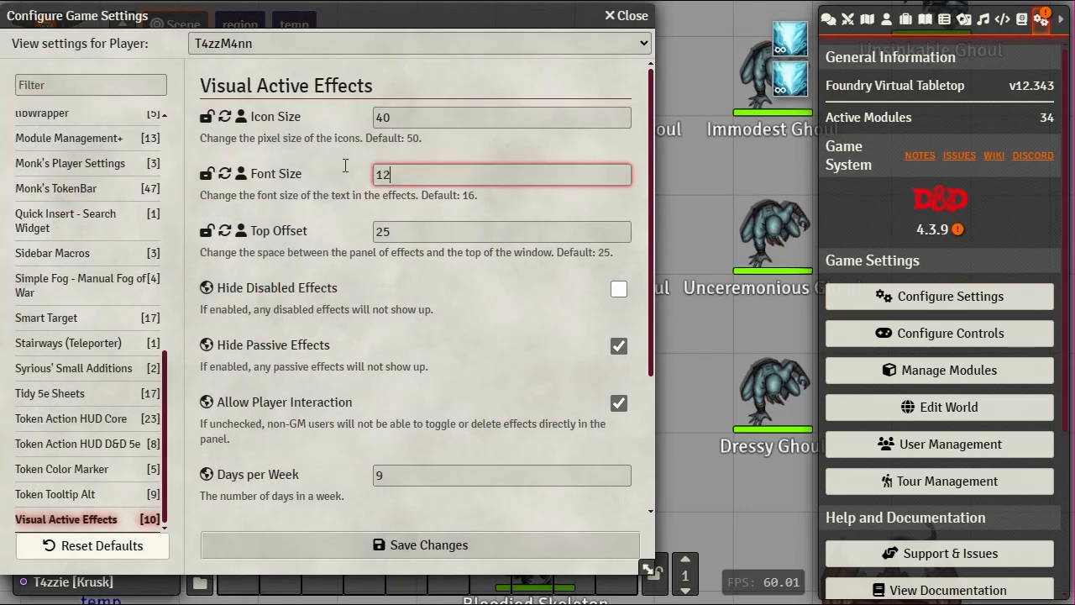
pyautogui.write('16')
pyautogui.click(448, 556)
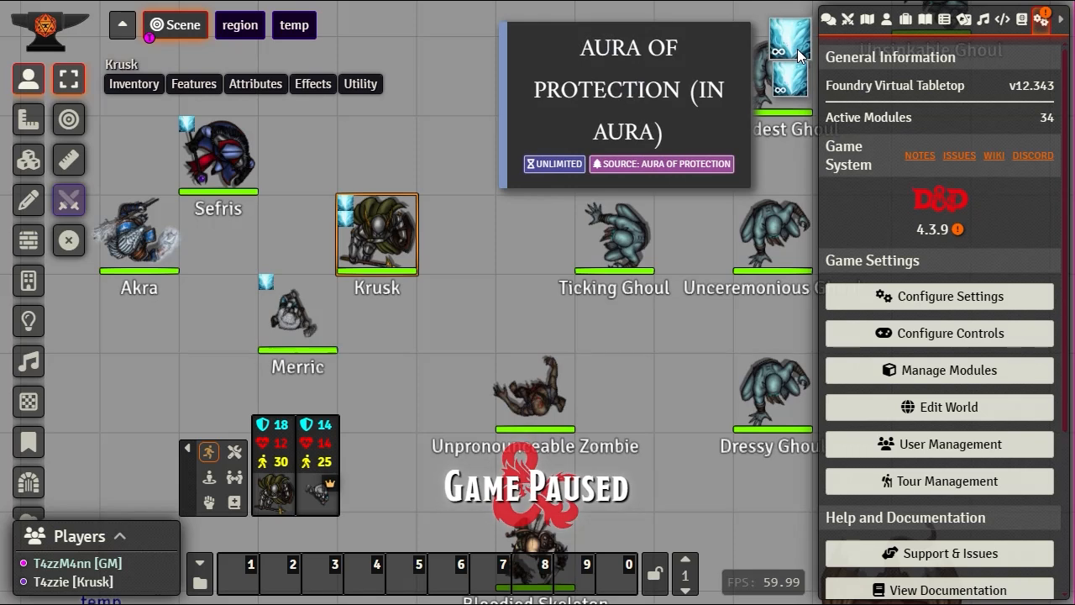
# Step: Assign the Poisoned status effect to the Krusk token
pyautogui.rightClick(376, 241)
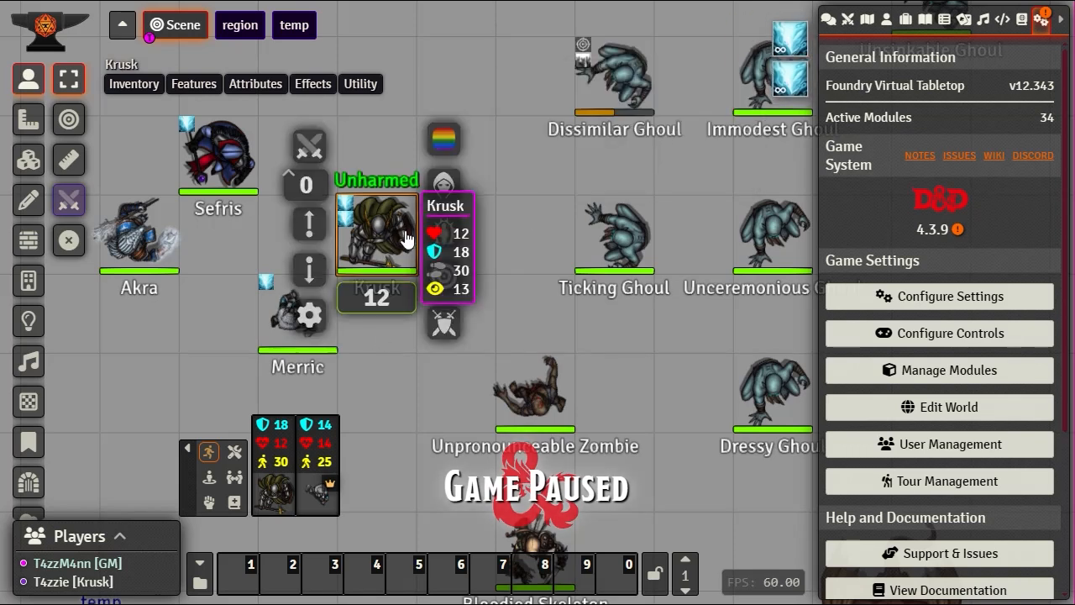
pyautogui.click(444, 232)
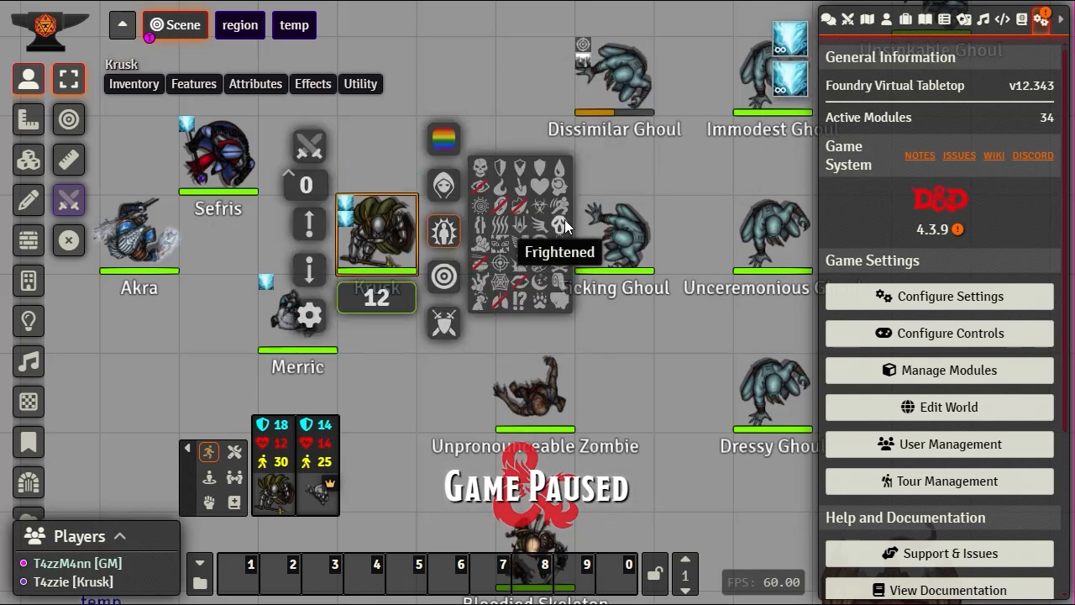
pyautogui.click(562, 267)
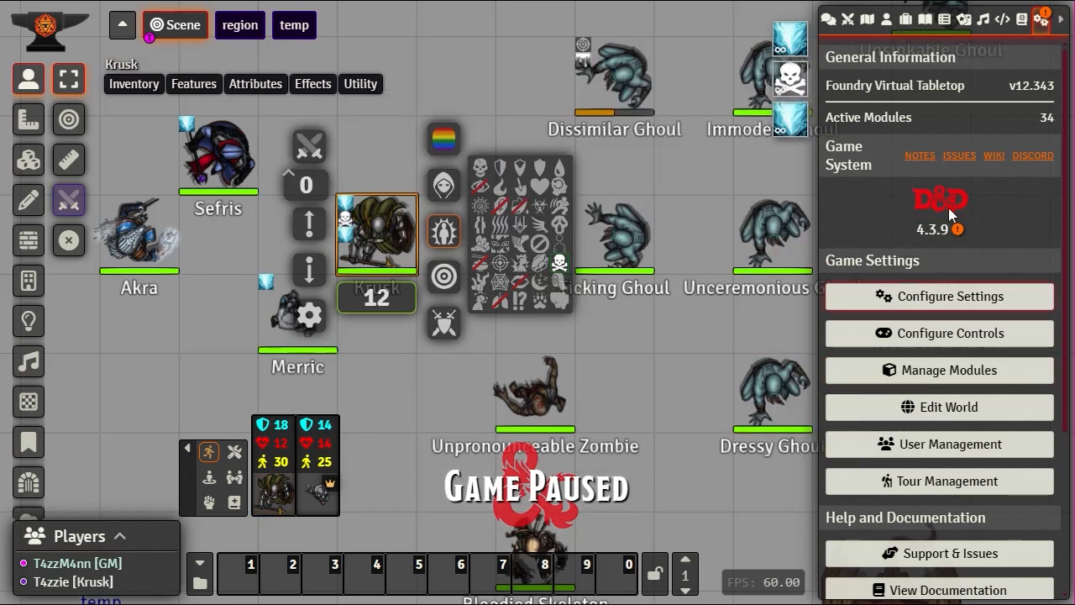
# Step: Set the Visual Active Effects font size to 12, save, and view the Poisoned and Aura of Protection descriptions
pyautogui.click(956, 299)
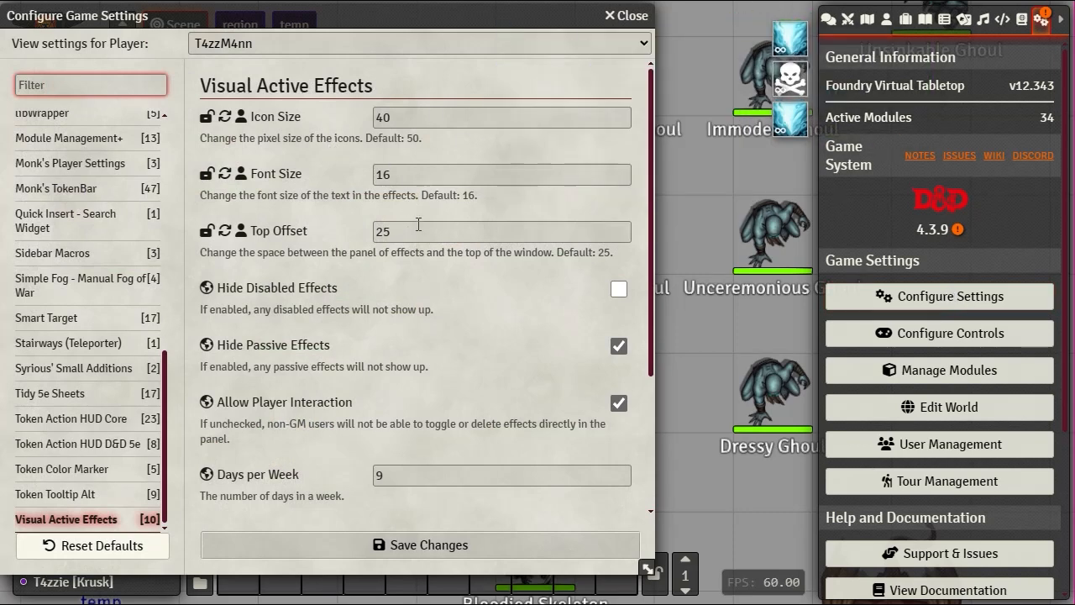
pyautogui.doubleClick(412, 175)
pyautogui.write('12')
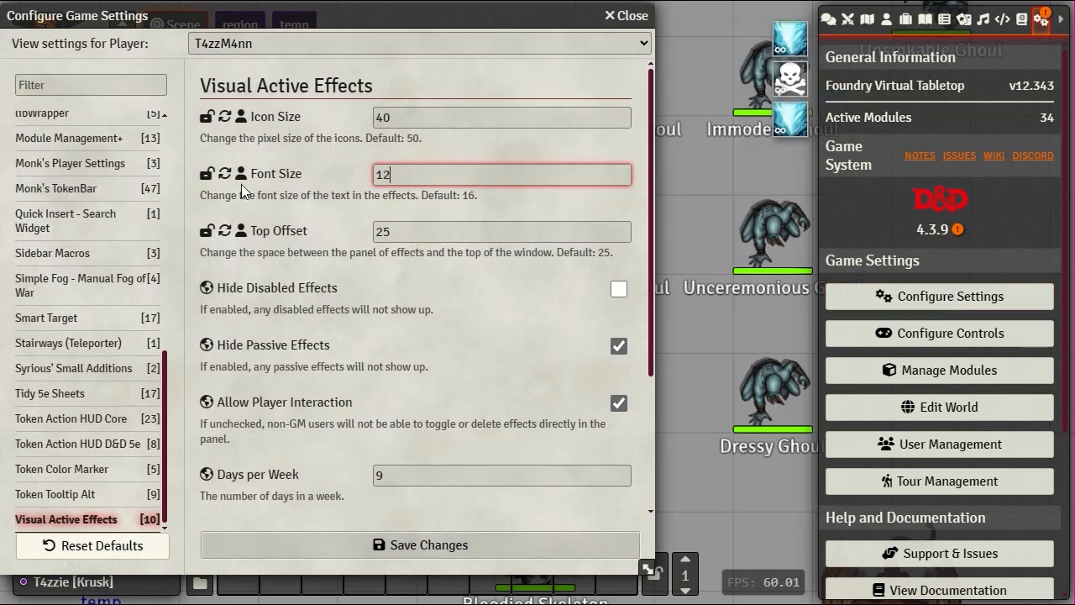
pyautogui.click(460, 545)
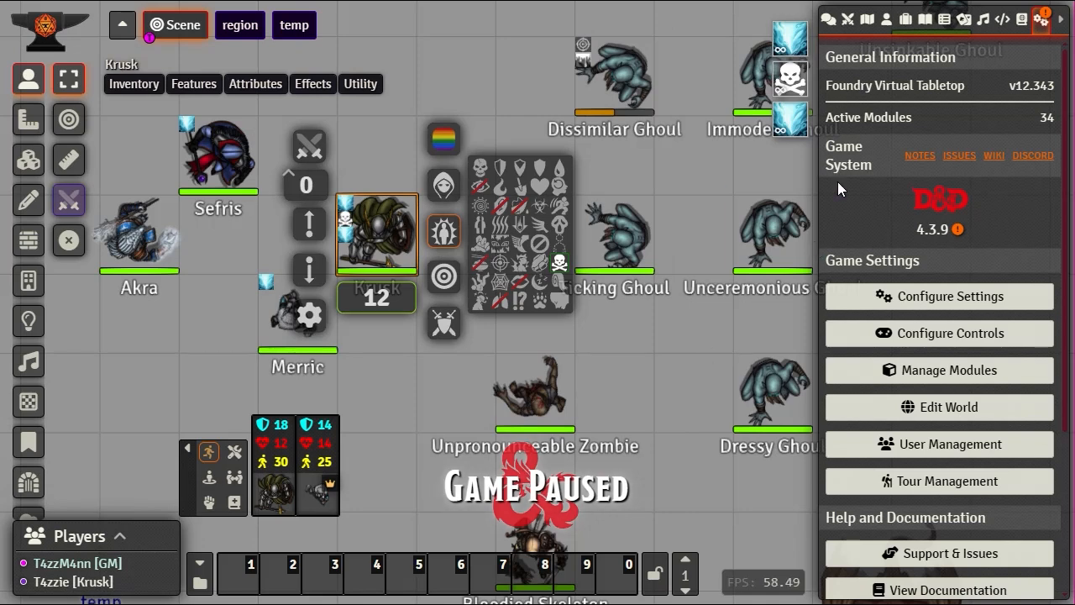
pyautogui.moveTo(790, 77)
pyautogui.moveTo(795, 134)
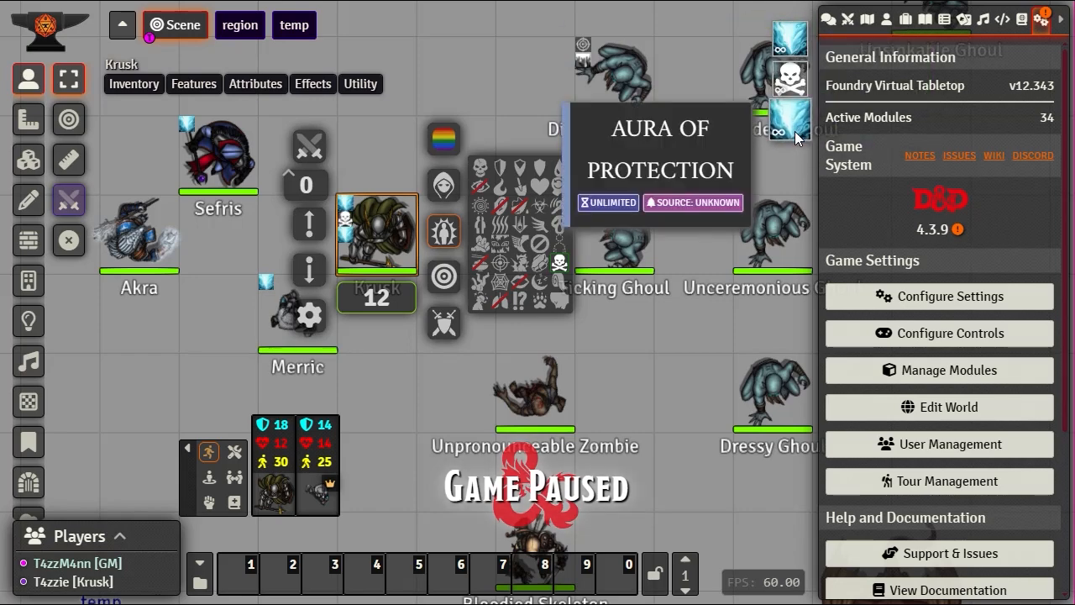
# Step: Reopen the Visual Active Effects settings and move the window aside to uncover the Krusk token
pyautogui.click(951, 303)
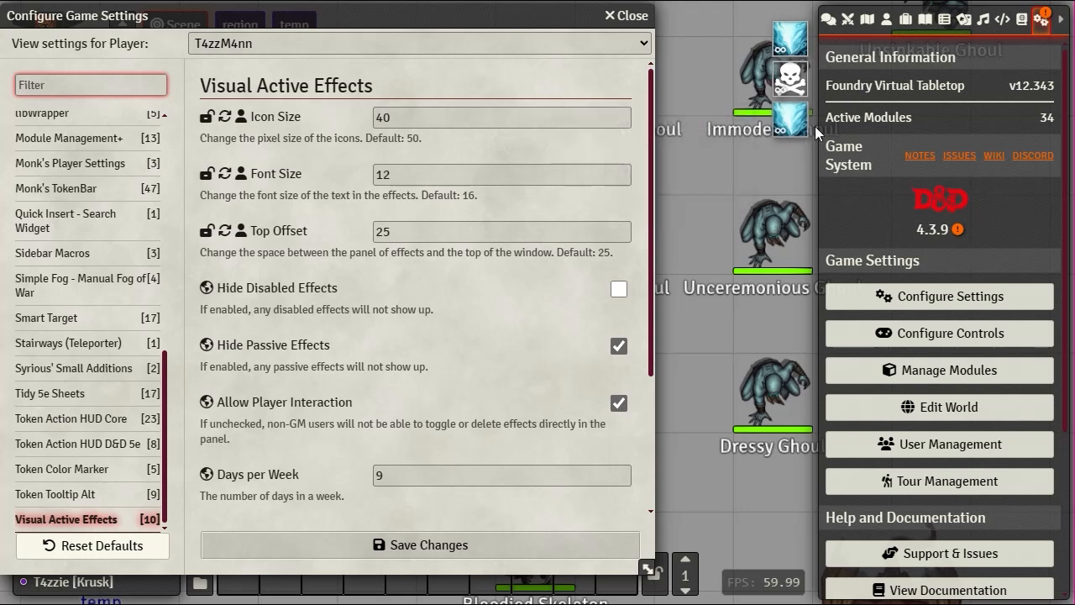
pyautogui.moveTo(796, 99)
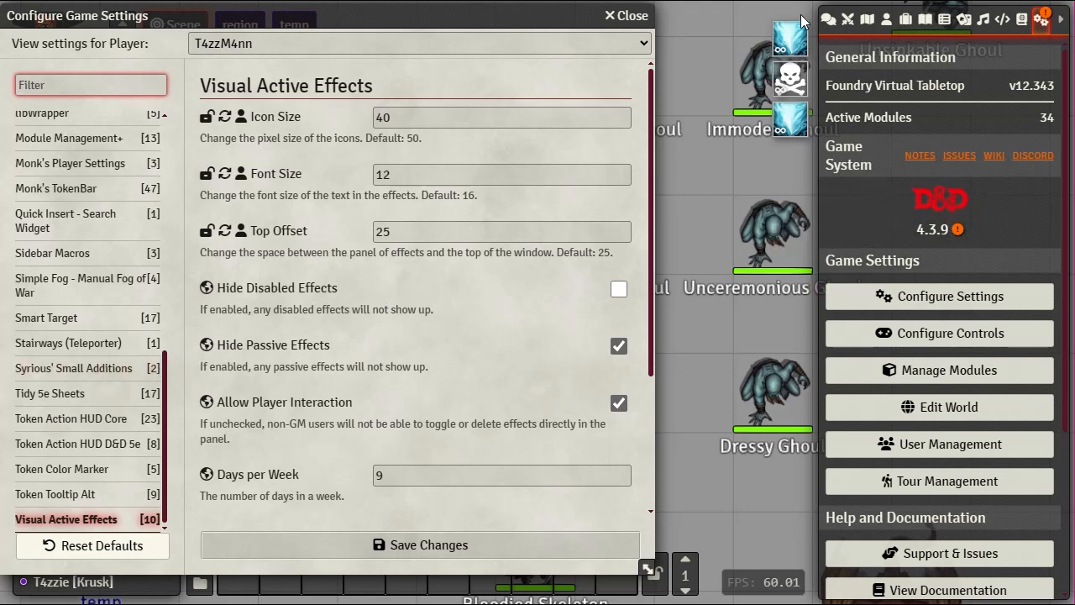
pyautogui.moveTo(803, 132)
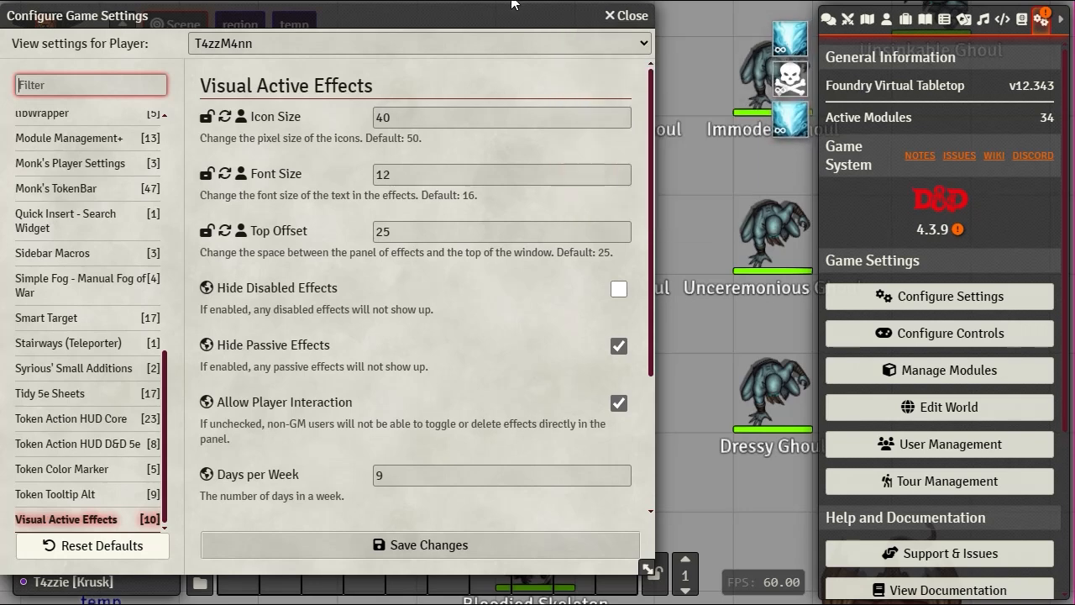
pyautogui.moveTo(503, 15); pyautogui.dragTo(888, 15)
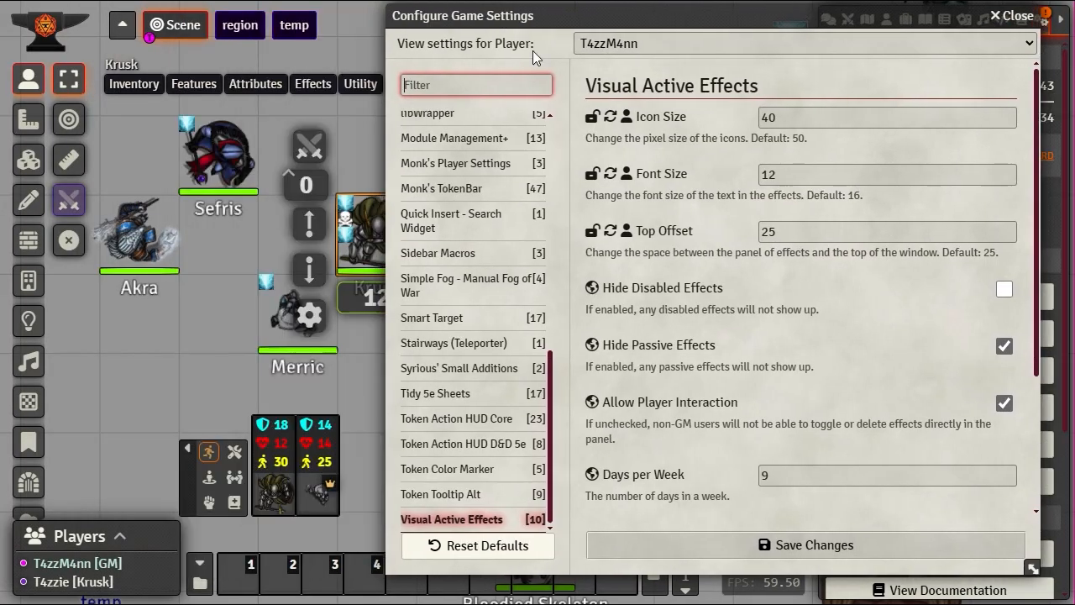
# Step: Open Krusk's character sheet and show its temporary effects, passive effects and conditions
pyautogui.click(366, 239)
pyautogui.doubleClick(365, 239)
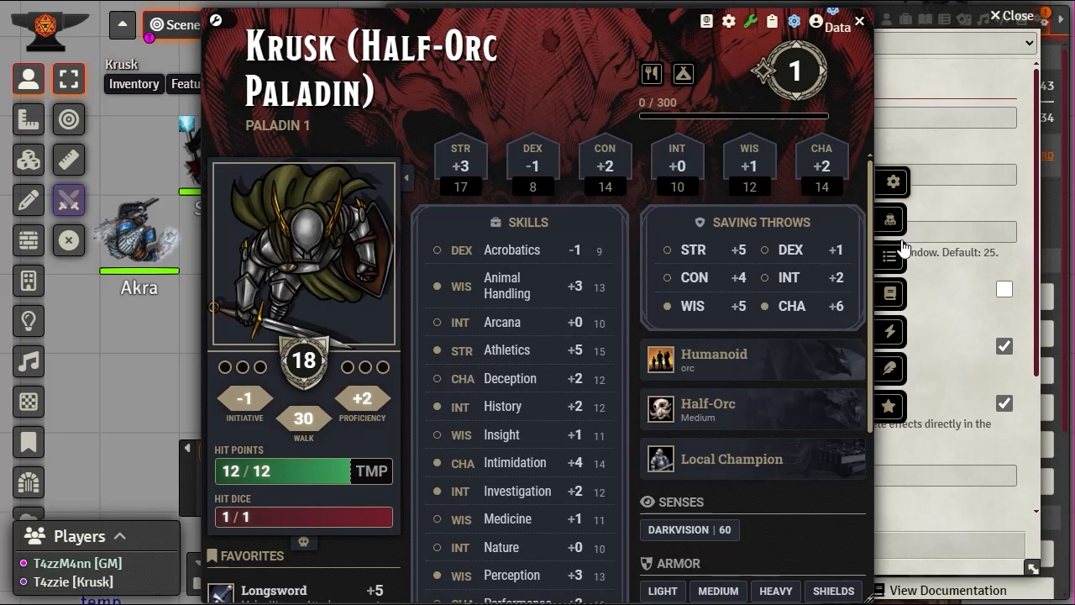
pyautogui.click(892, 334)
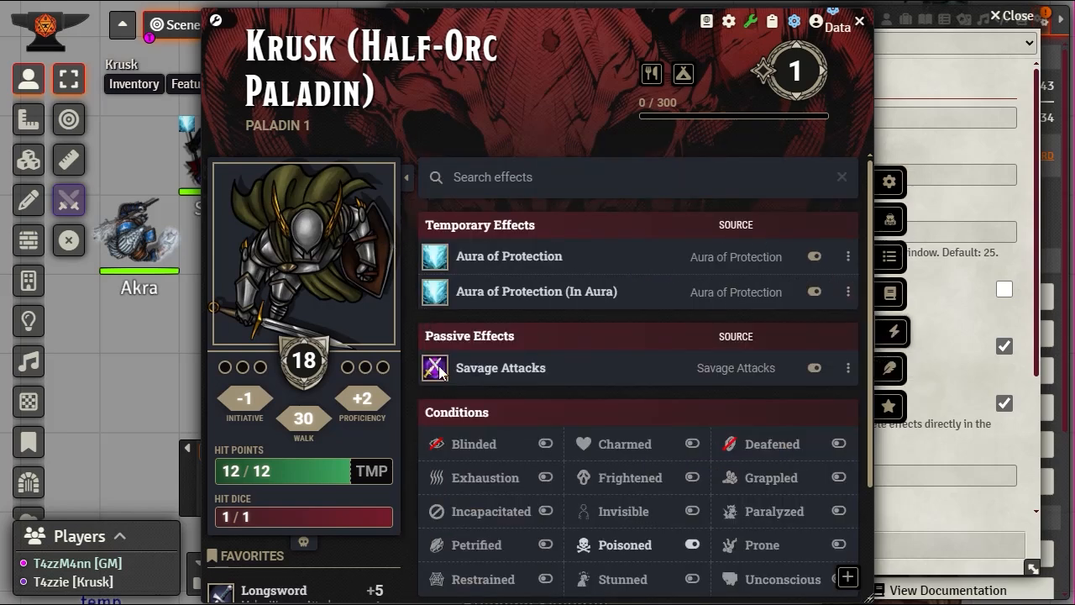
# Step: Close Krusk's character sheet and move the game settings window aside to uncover the active effect icons
pyautogui.moveTo(495, 367)
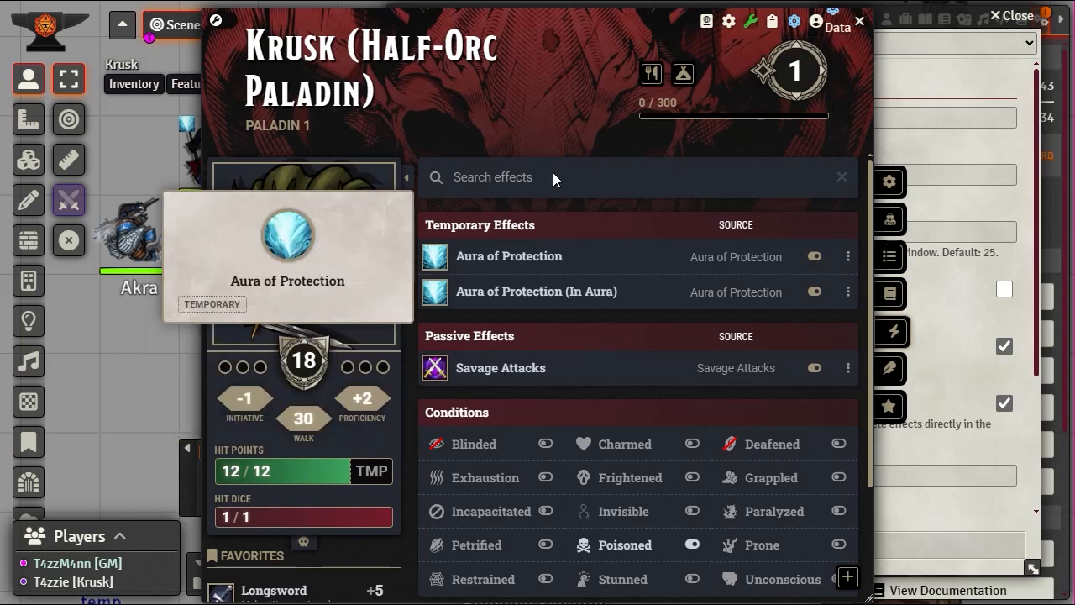
pyautogui.click(859, 22)
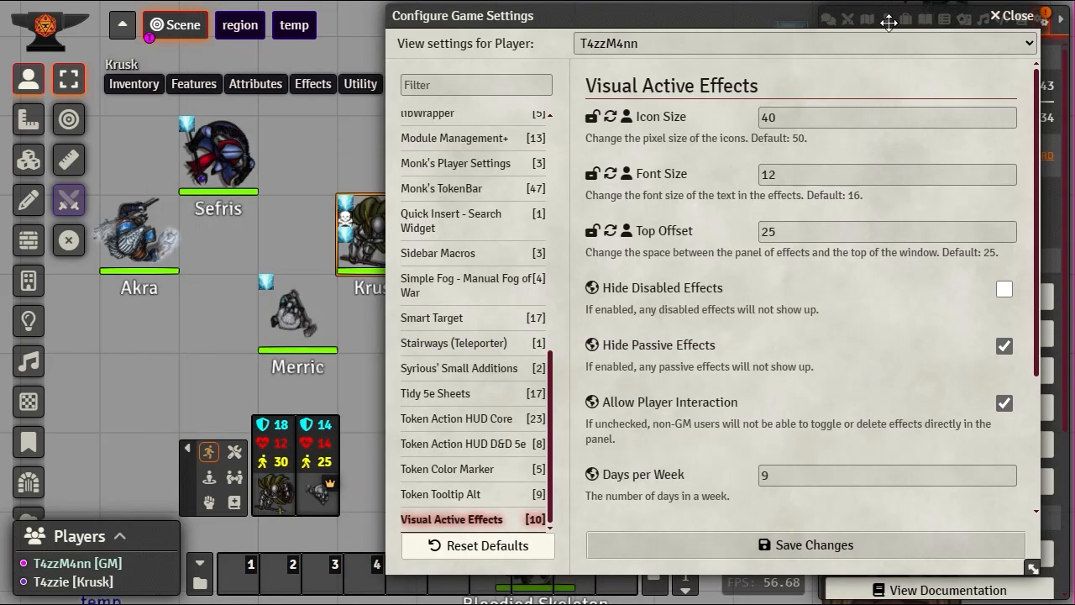
pyautogui.moveTo(888, 22); pyautogui.dragTo(503, 22)
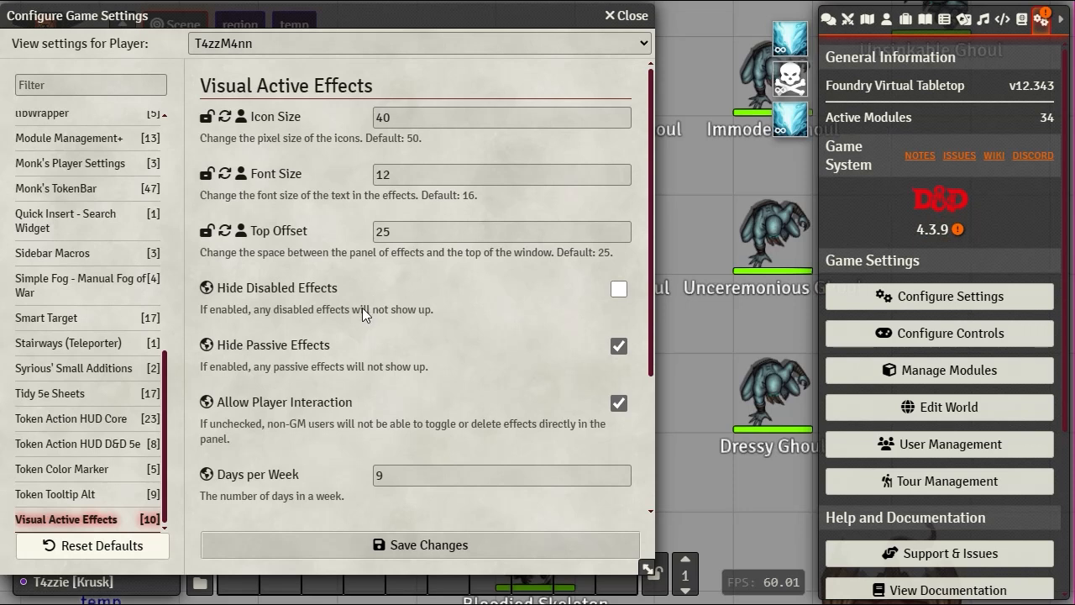
pyautogui.moveTo(804, 123)
# Step: Review the Visual Active Effects calendar settings, such as Days per Week and Weeks per Month, and close the settings window unchanged
pyautogui.scroll(-2, 339, 404)
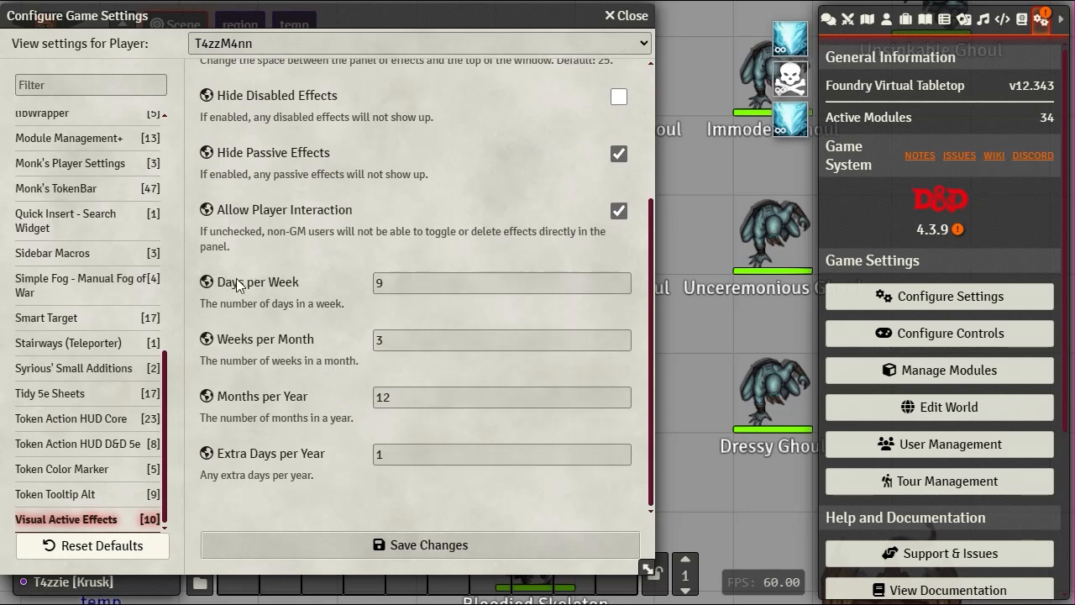
pyautogui.moveTo(795, 99)
pyautogui.click(390, 283)
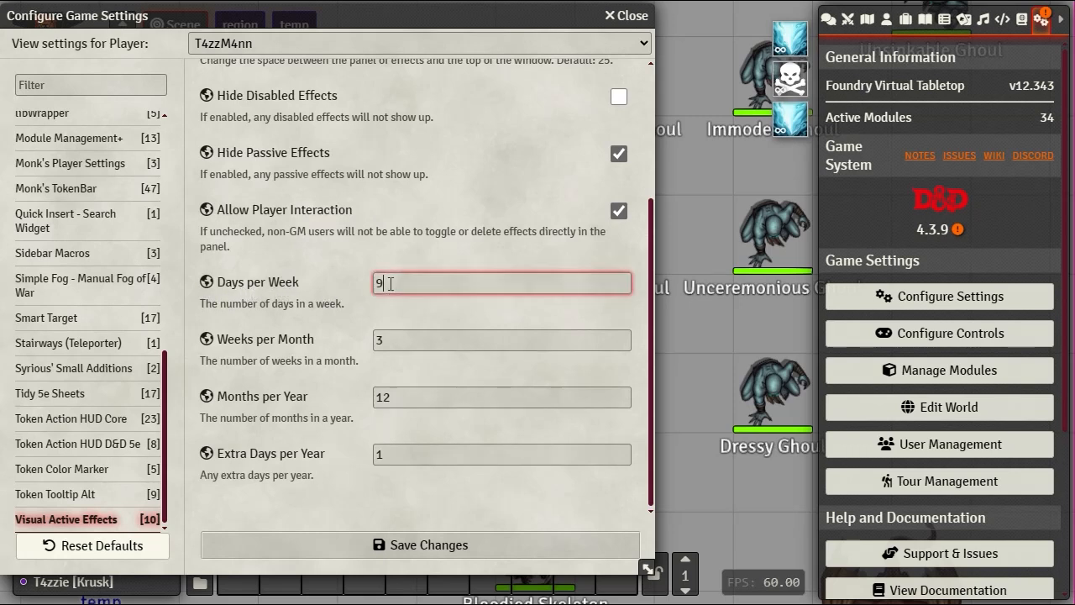
pyautogui.moveTo(391, 284); pyautogui.dragTo(282, 294)
pyautogui.moveTo(414, 344); pyautogui.dragTo(281, 340)
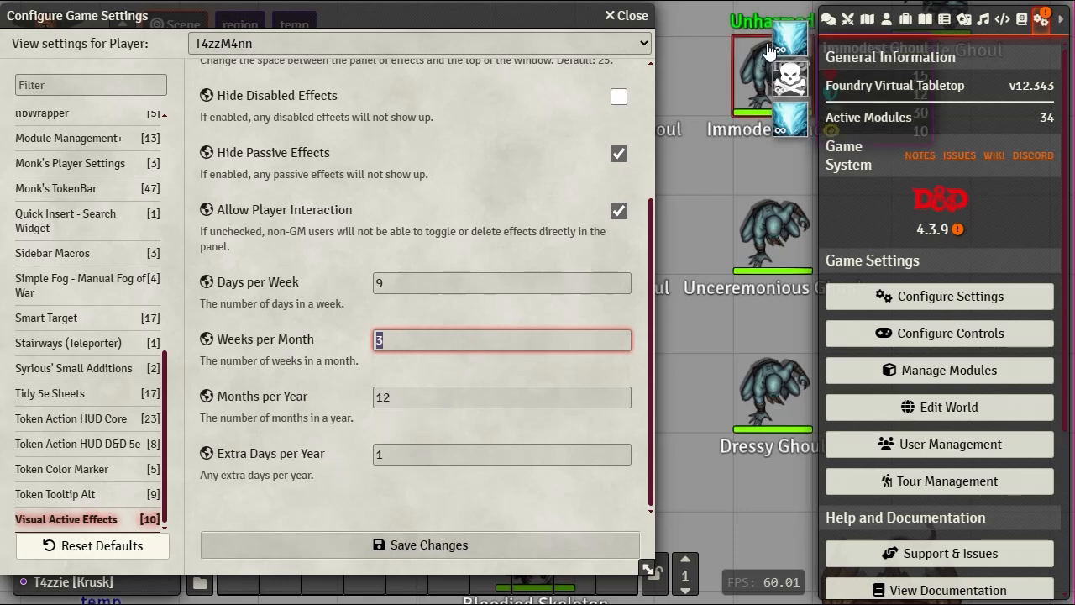
pyautogui.click(628, 16)
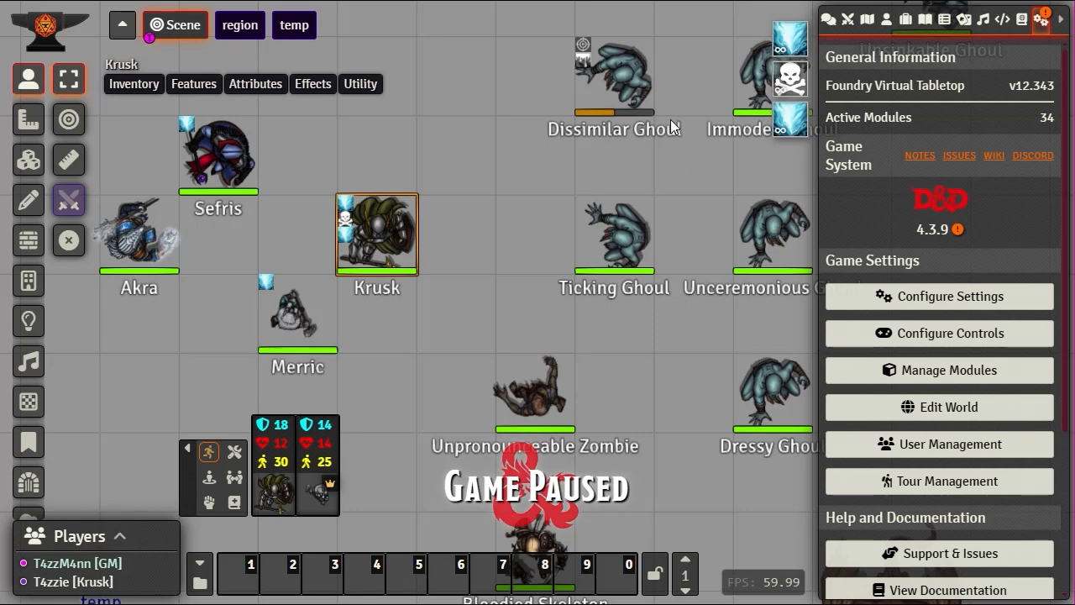
# Step: Select the Dissimilar Ghoul token and show its color marker options, including the target marker
pyautogui.click(592, 93)
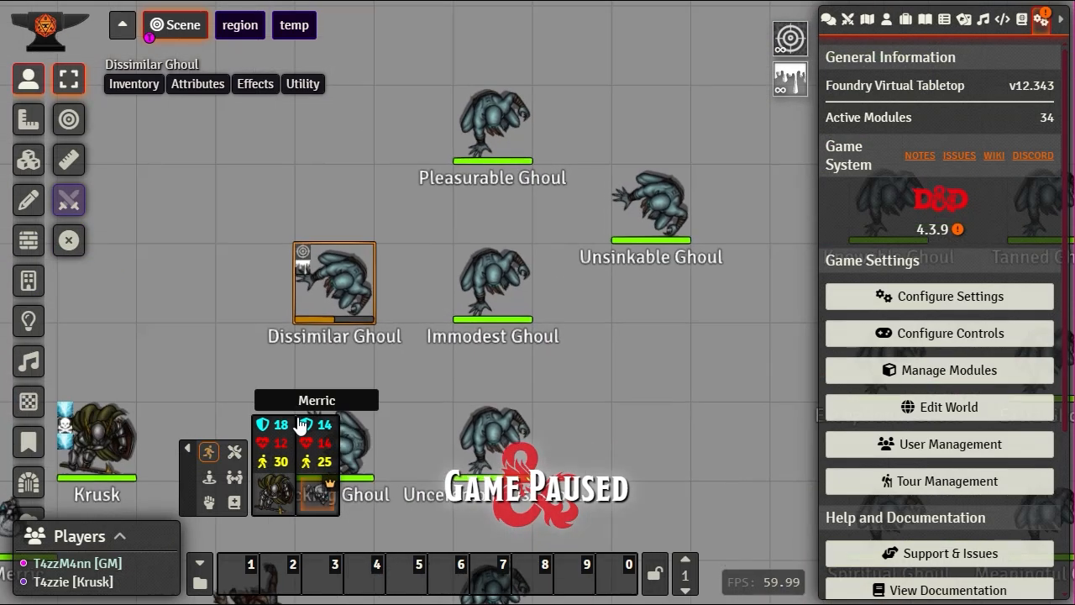
pyautogui.rightClick(375, 212)
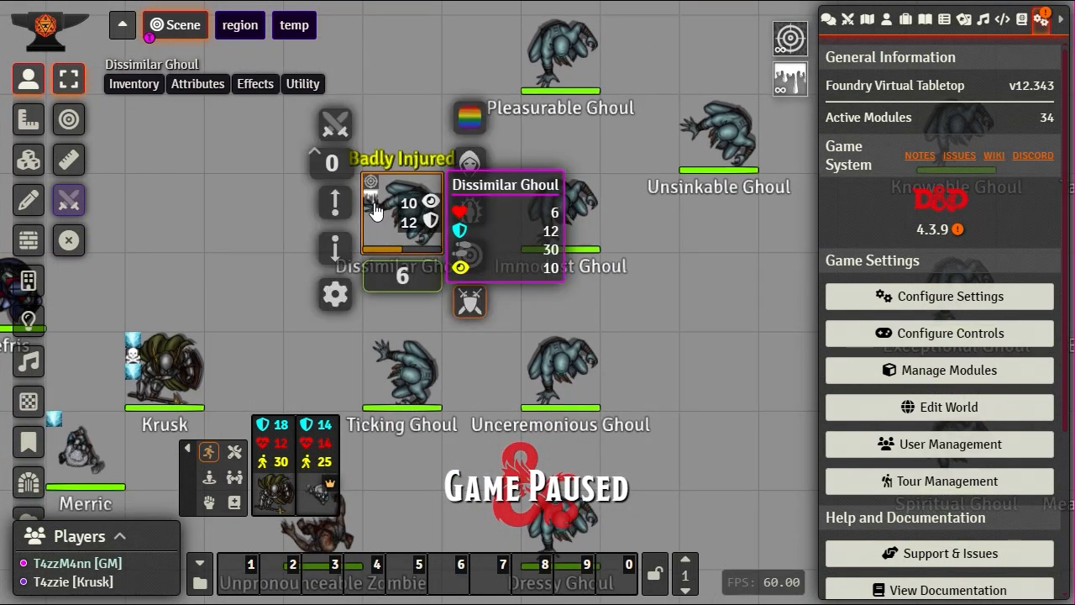
pyautogui.click(469, 117)
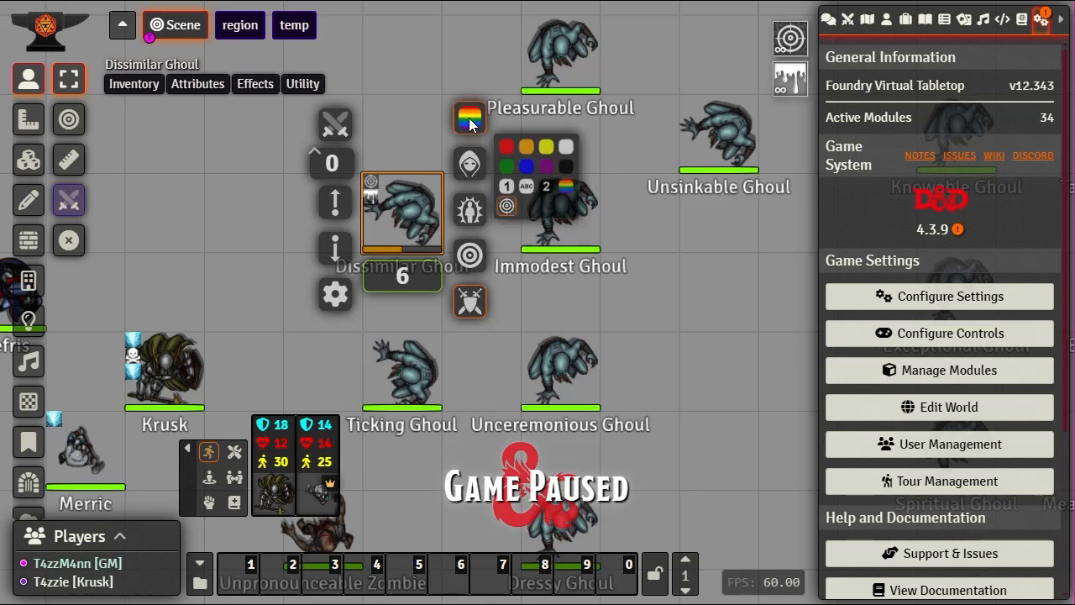
pyautogui.click(507, 207)
# Step: View the Dissimilar Ghoul's Hunter's Mark effect details, reselect the token to view them again, and deselect it
pyautogui.moveTo(809, 29)
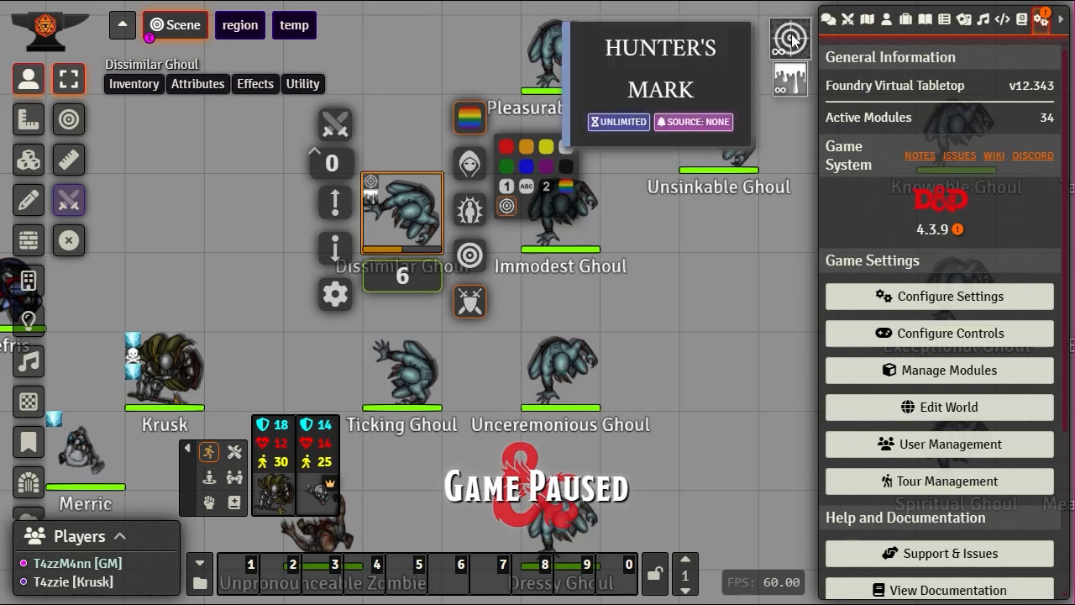
pyautogui.moveTo(788, 67)
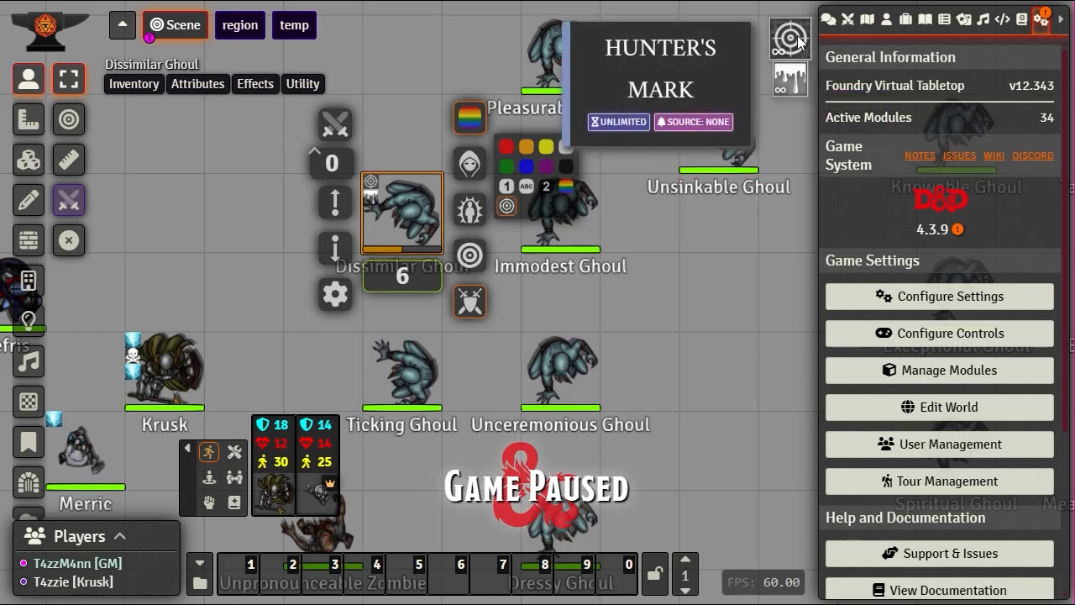
pyautogui.click(674, 285)
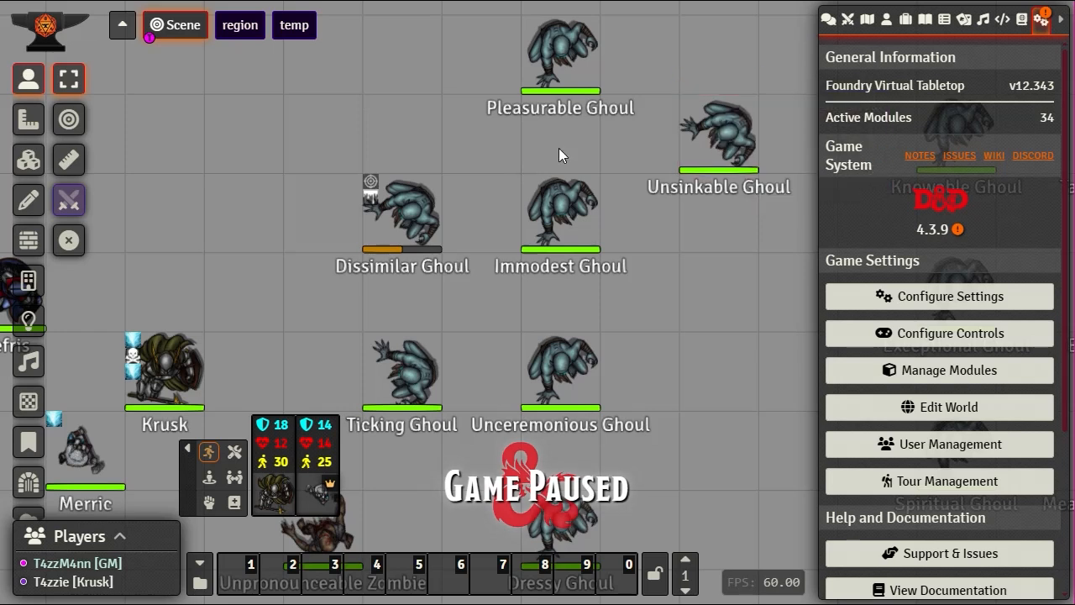
pyautogui.click(421, 232)
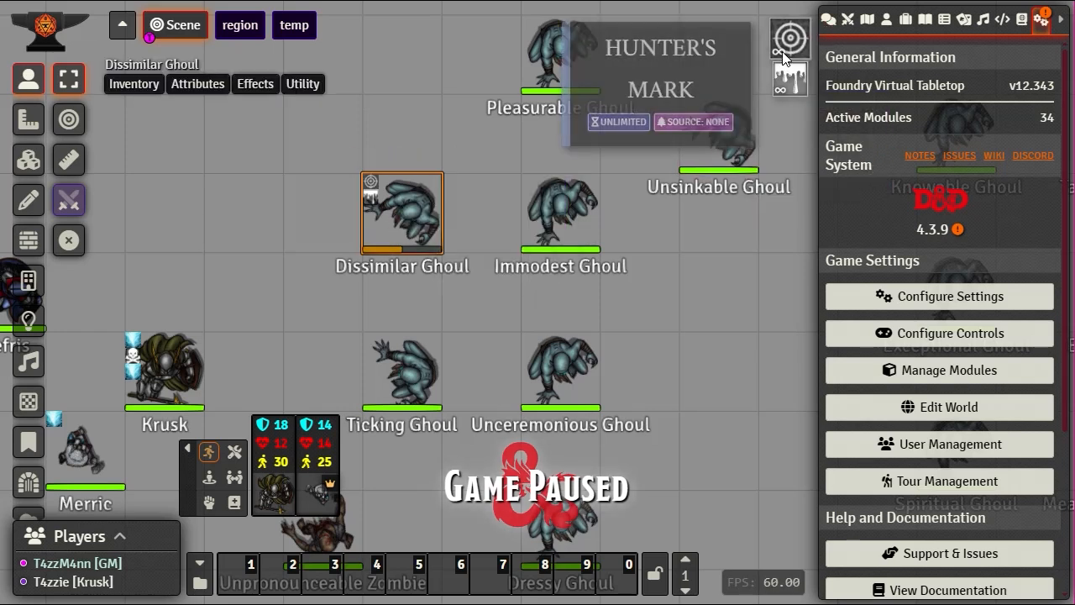
pyautogui.click(650, 347)
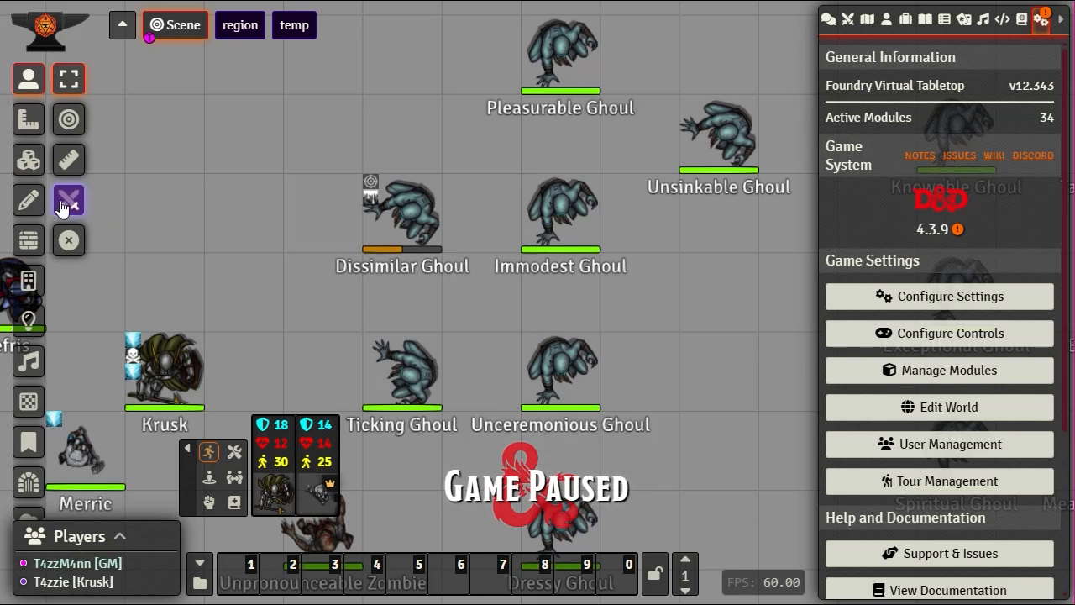
# Step: Select the Krusk token and show its Argon Combat HUD, hiding it again after viewing
pyautogui.click(172, 374)
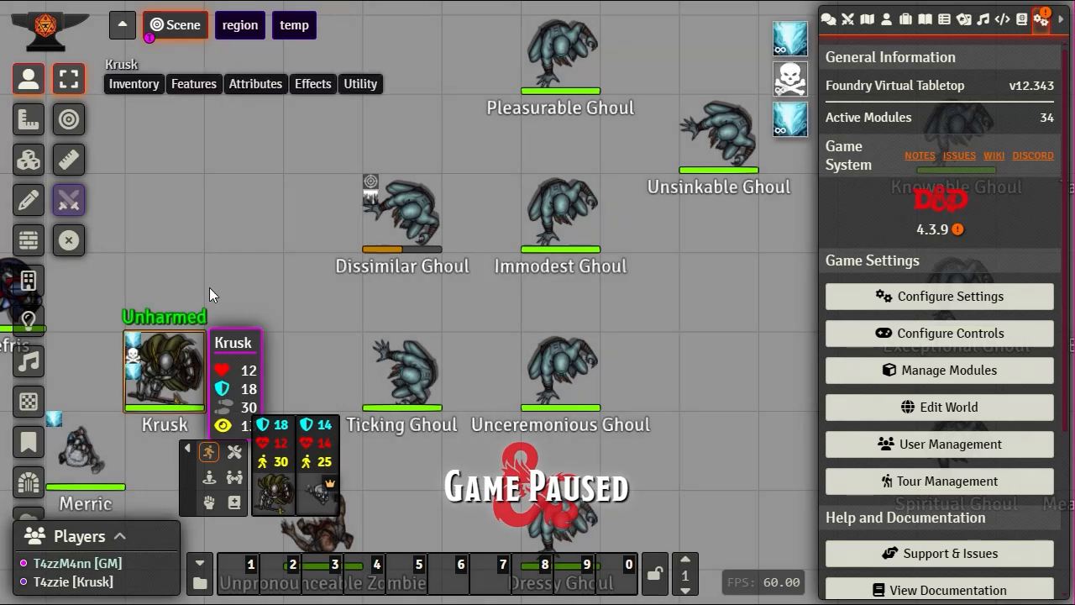
pyautogui.click(67, 206)
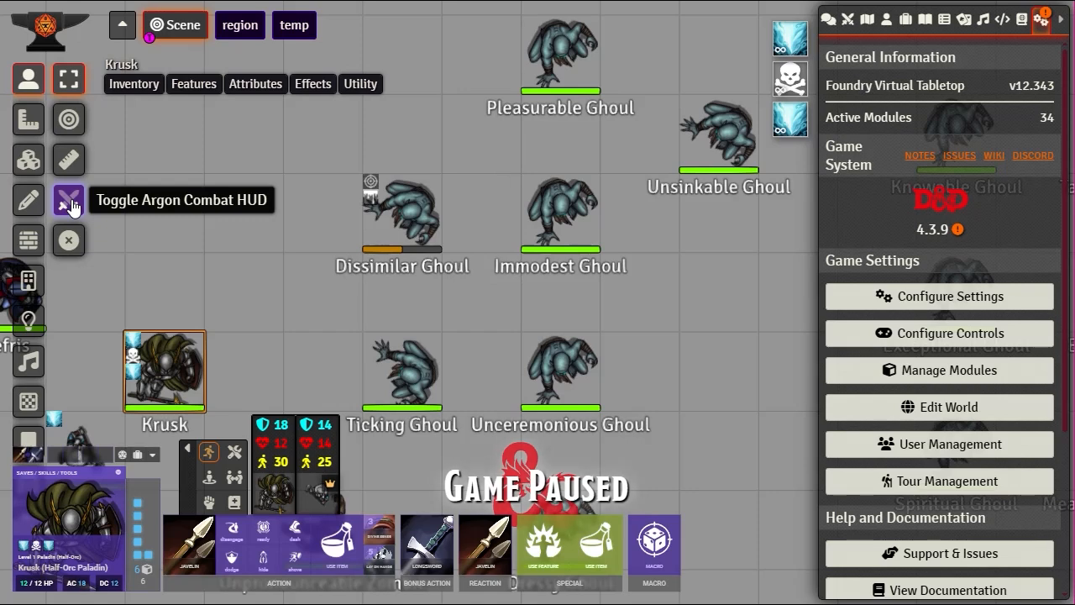
pyautogui.click(72, 205)
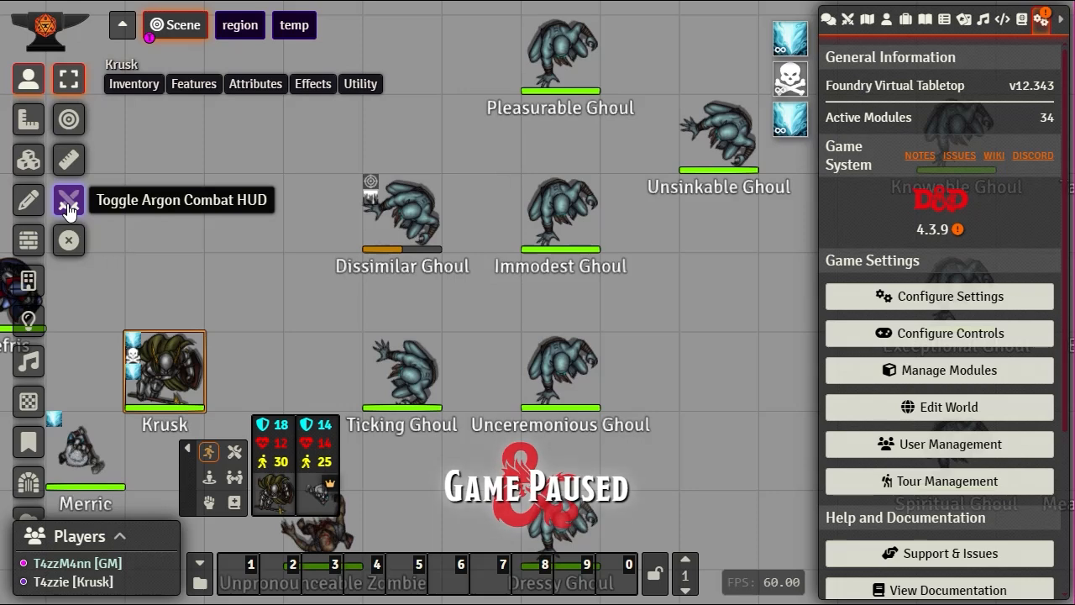
# Step: Open Krusk's character sheet directly from the token to view it, and close it again
pyautogui.moveTo(178, 375)
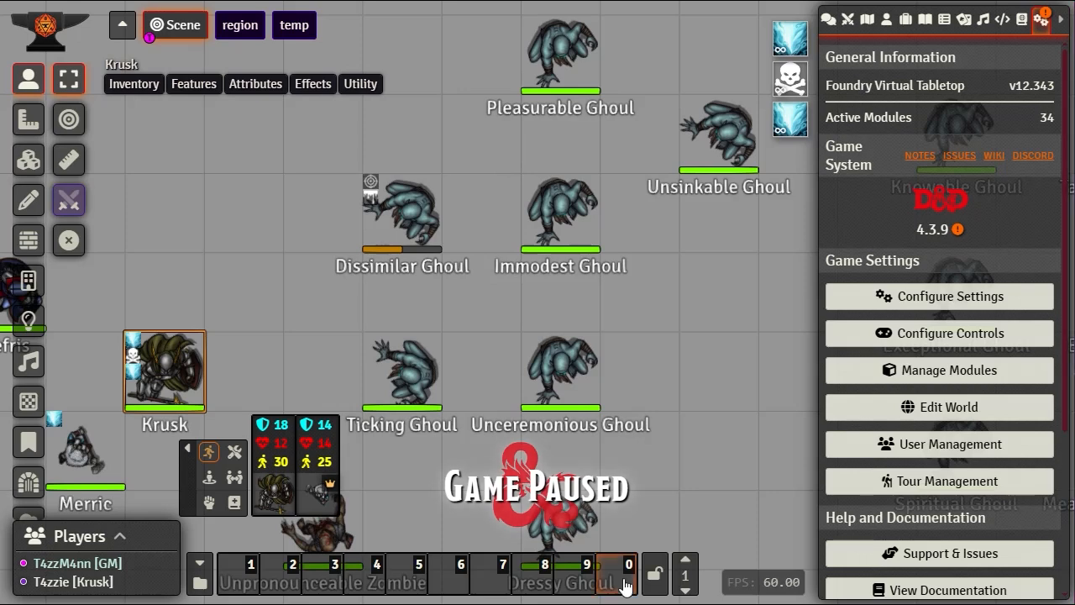
pyautogui.doubleClick(171, 373)
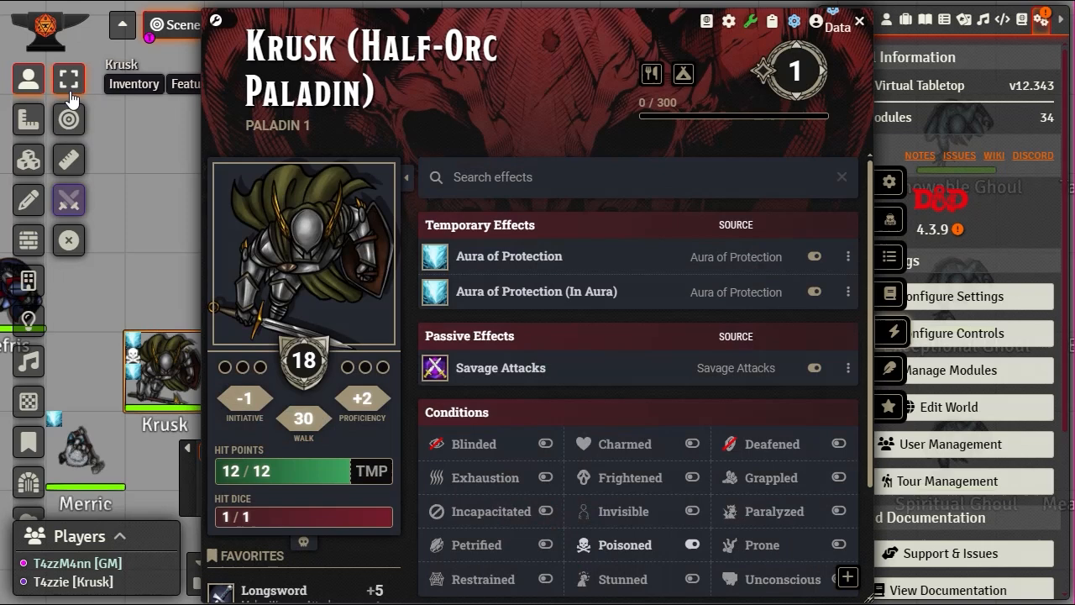
pyautogui.click(860, 21)
# Step: Bring up the Javelin attack roll options from Krusk's inventory, move the dialog aside, and dismiss it without rolling
pyautogui.moveTo(110, 82)
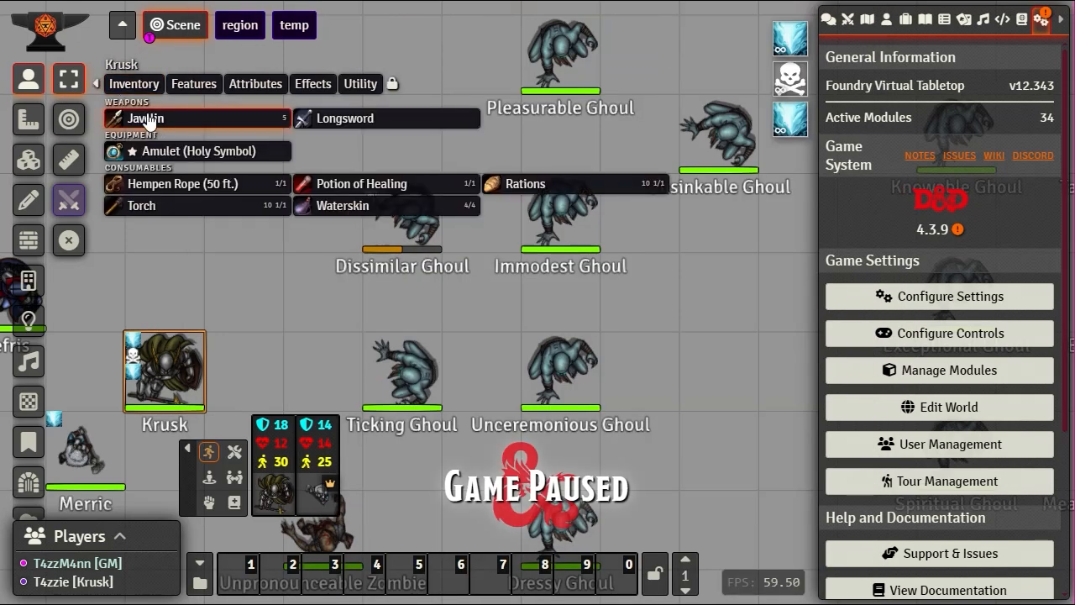
pyautogui.click(147, 120)
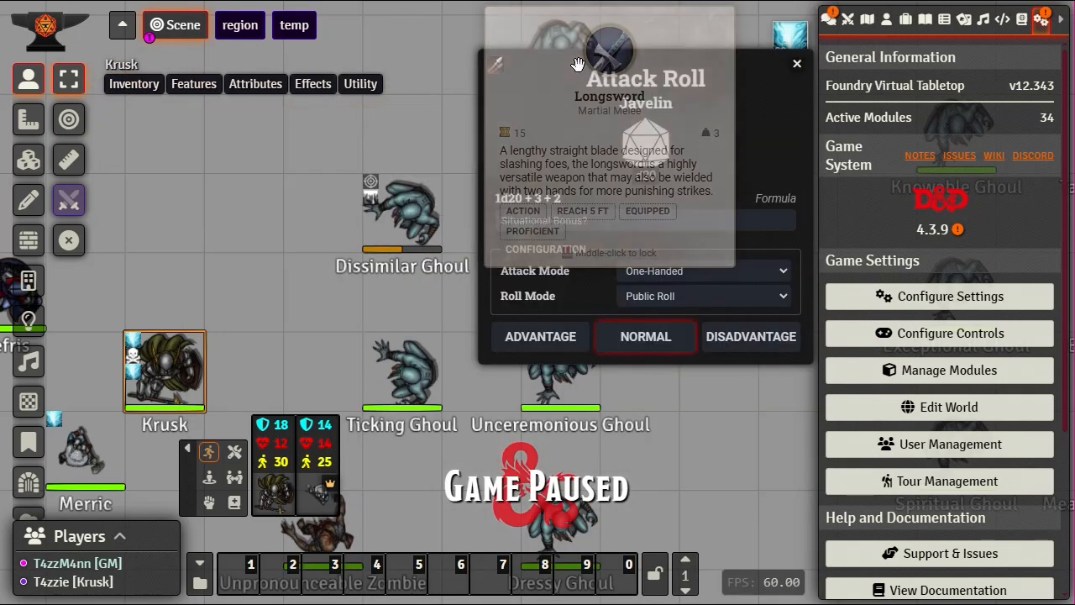
pyautogui.moveTo(579, 65); pyautogui.dragTo(385, 53)
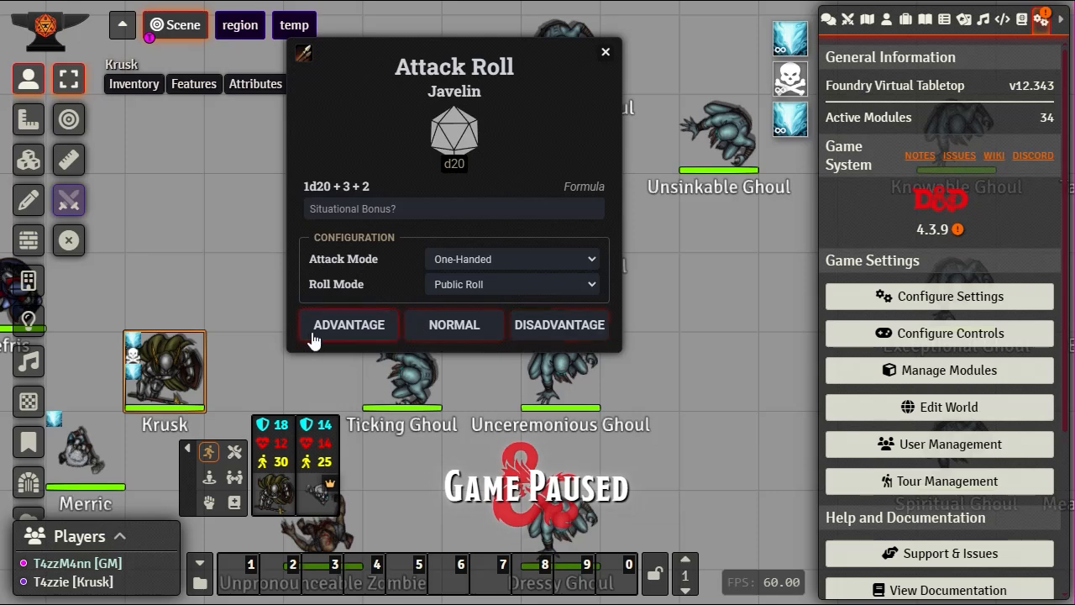
pyautogui.click(606, 53)
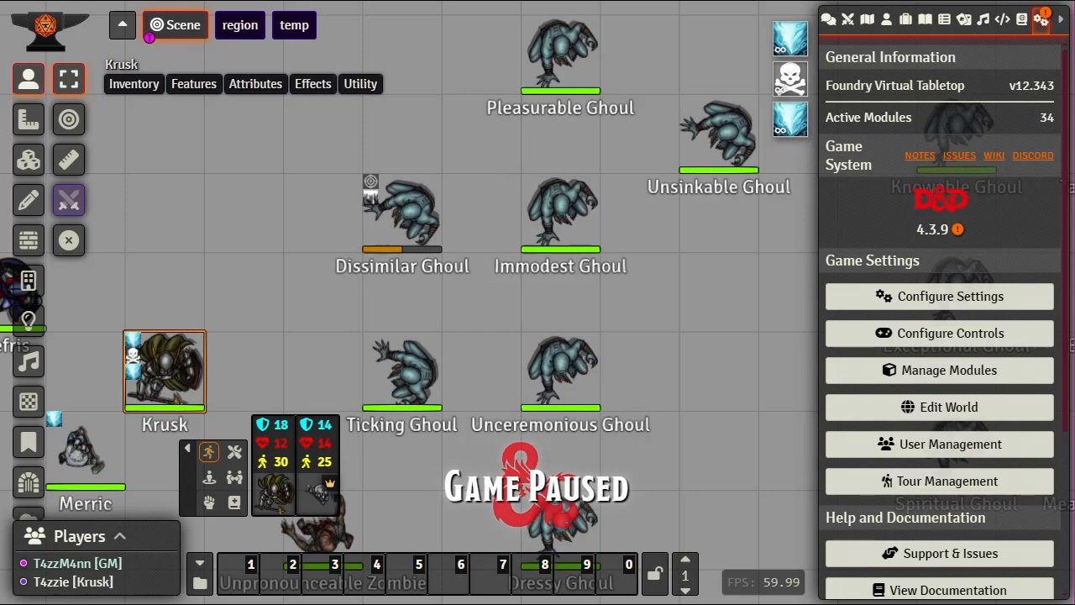
# Step: Look through the scenes and combat tracker, and start a new folder named "players" in the actors directory
pyautogui.click(866, 20)
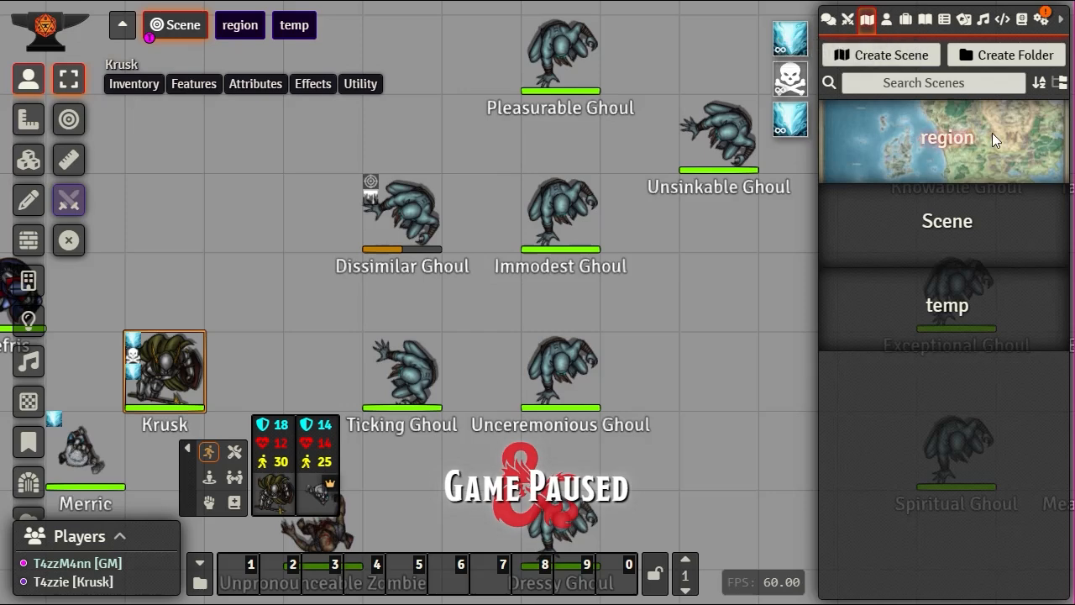
pyautogui.click(847, 22)
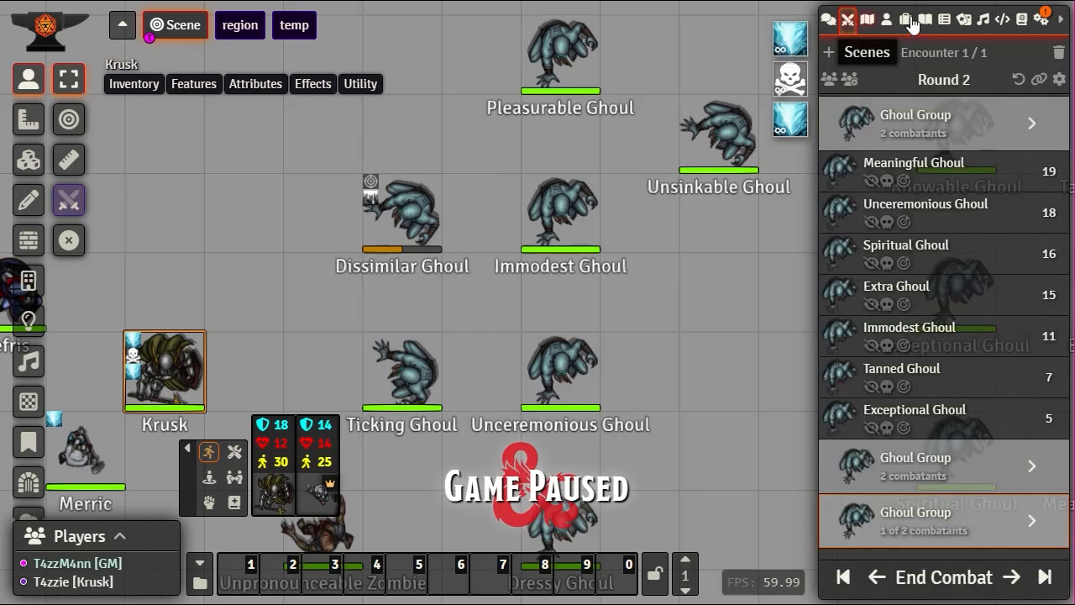
pyautogui.click(886, 19)
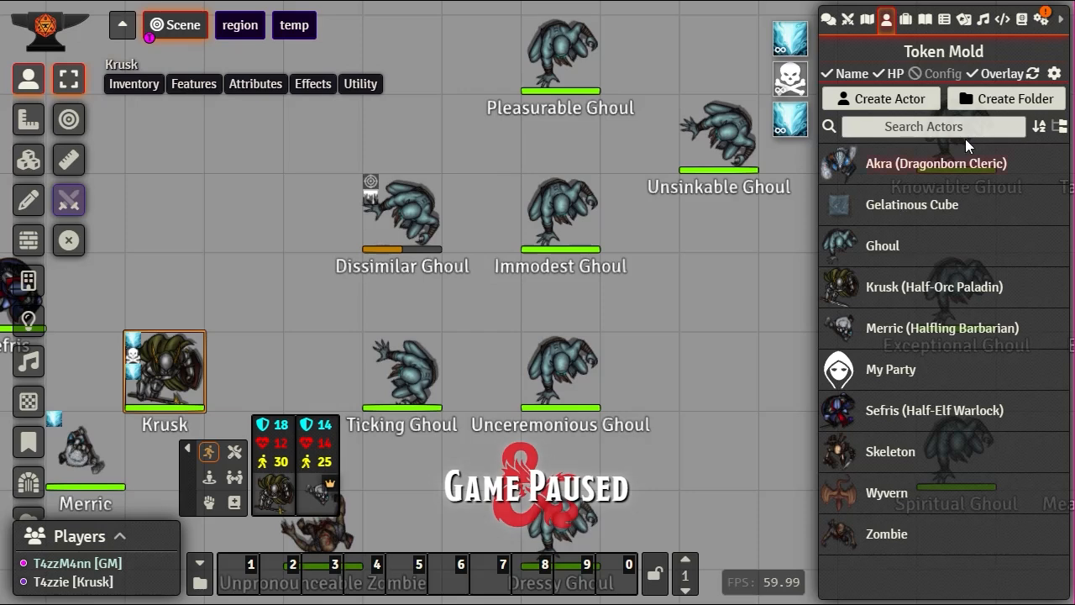
pyautogui.click(1016, 99)
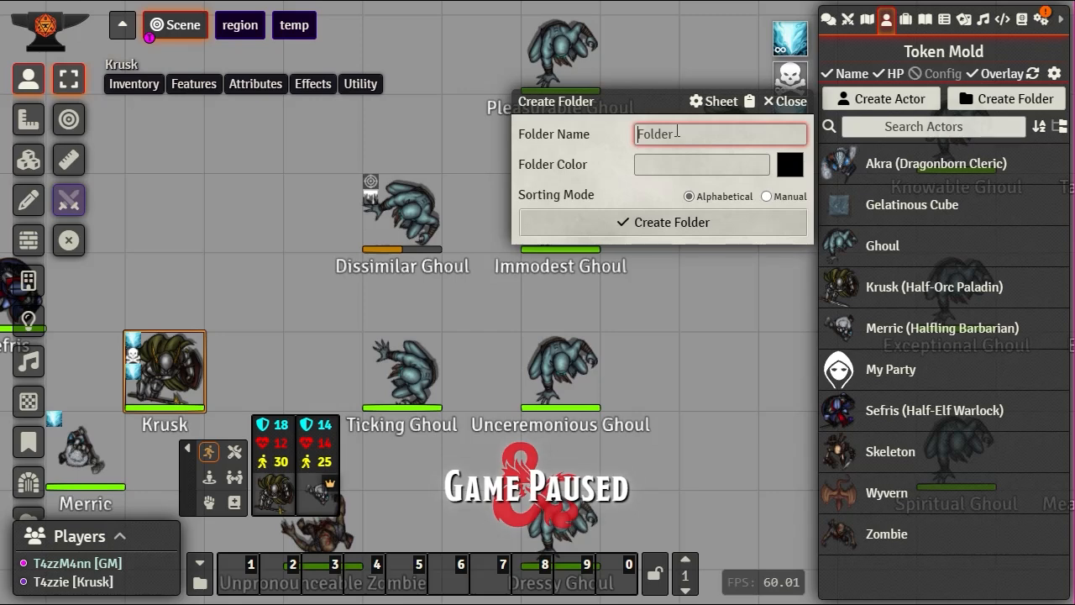
pyautogui.write('pl')
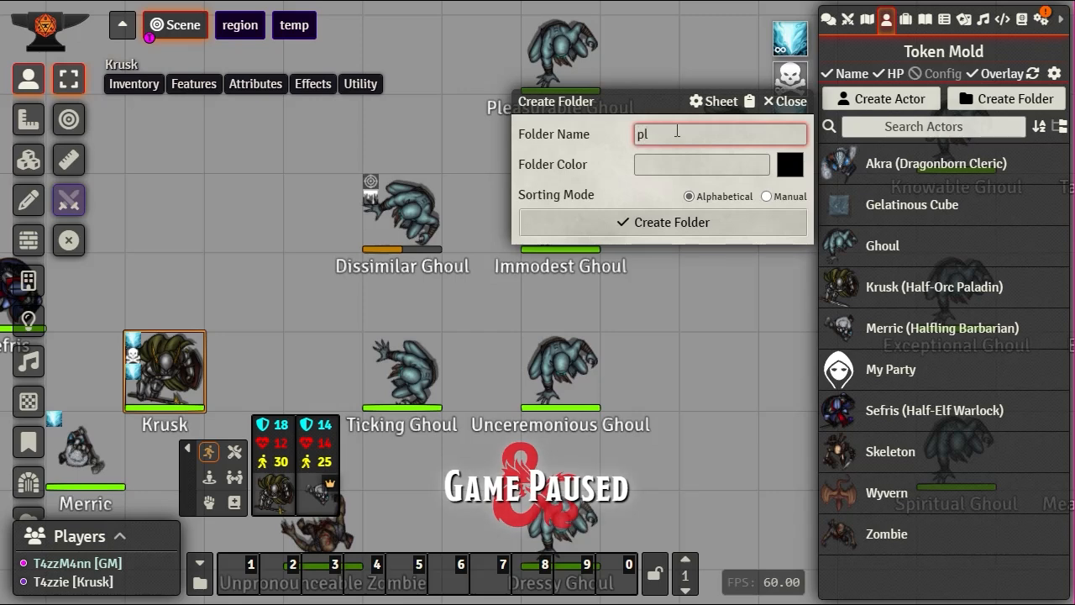
pyautogui.write('ayers')
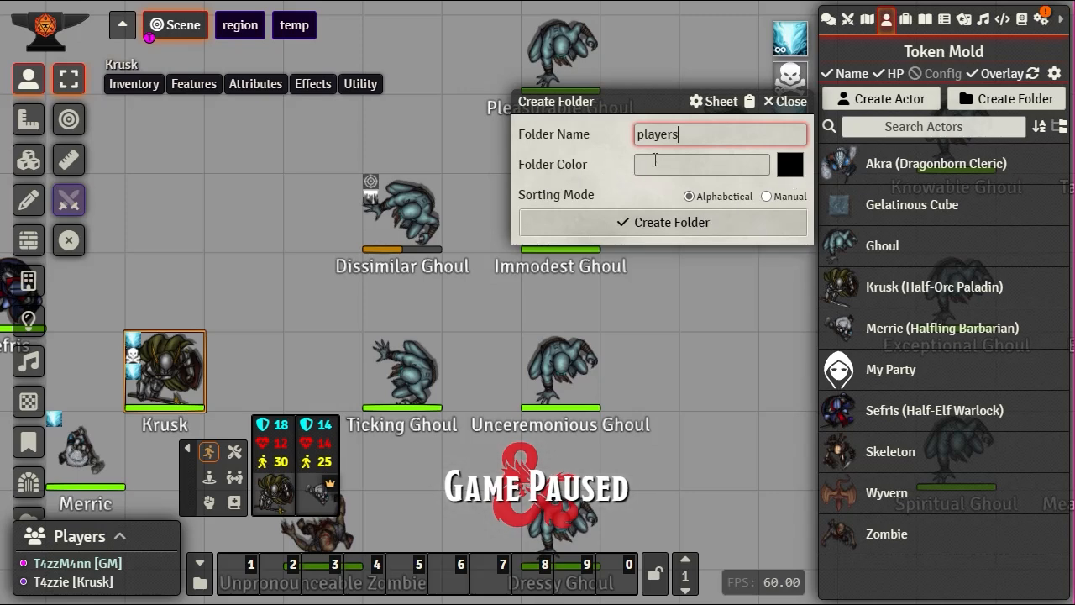
# Step: Give the players folder the color #53575f and Manual sorting, and create it
pyautogui.click(790, 167)
pyautogui.click(801, 256)
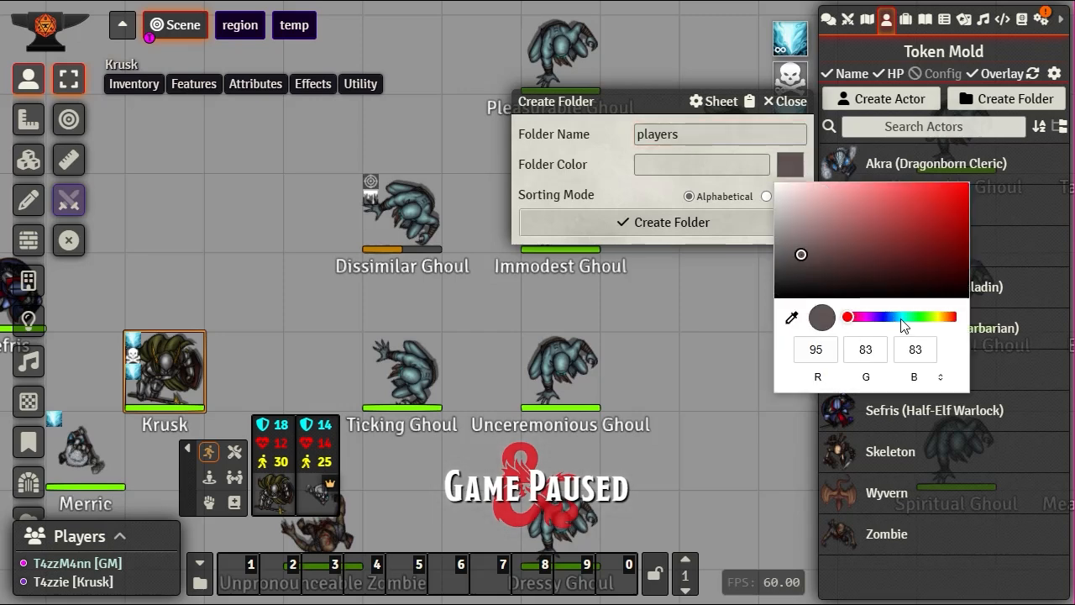
pyautogui.moveTo(902, 318); pyautogui.dragTo(889, 317)
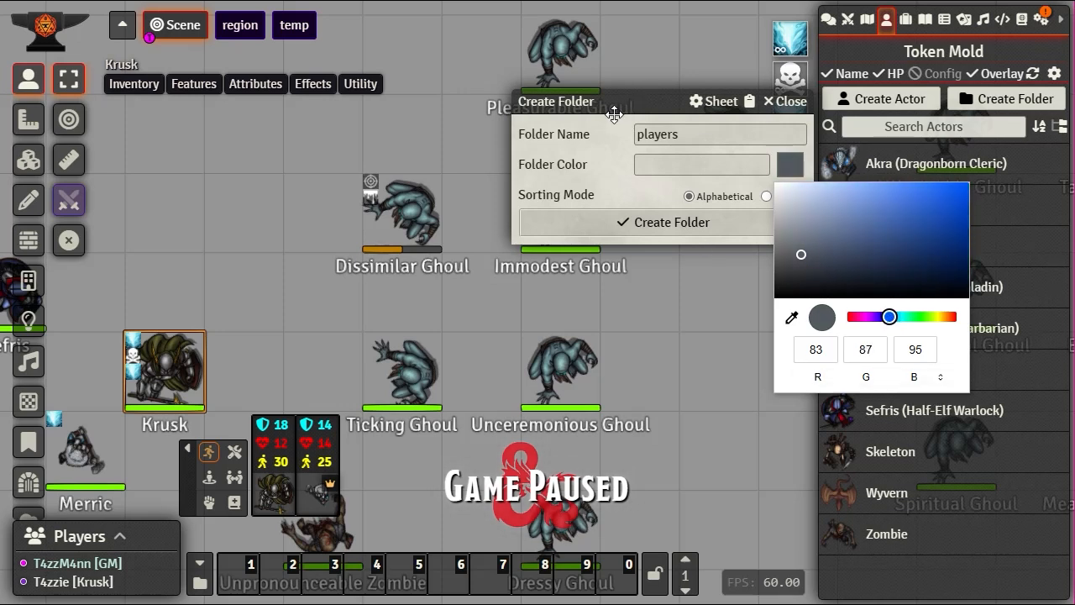
pyautogui.click(627, 164)
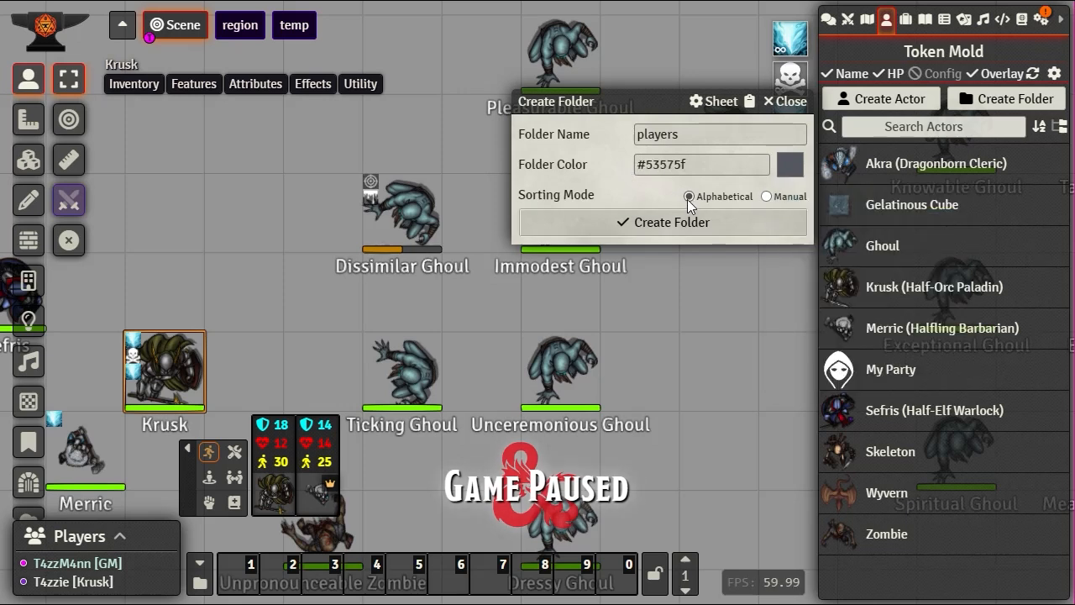
pyautogui.click(767, 196)
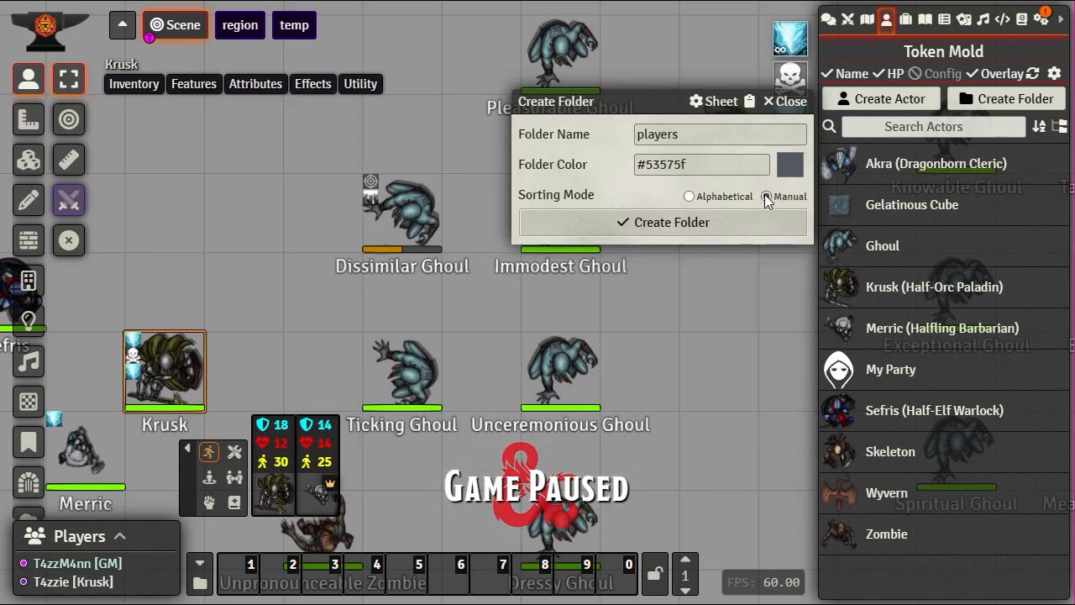
pyautogui.click(684, 227)
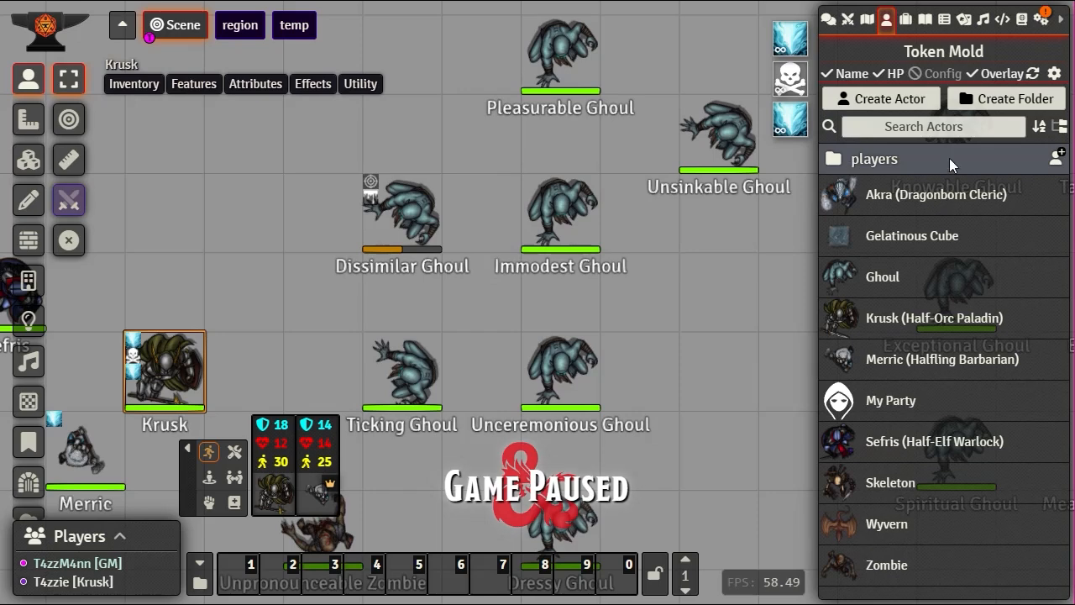
# Step: Edit the players folder in the actors directory, changing its folder color to the bright cyan #2ee8f5, and update it
pyautogui.click(884, 162)
pyautogui.rightClick(885, 160)
pyautogui.click(857, 192)
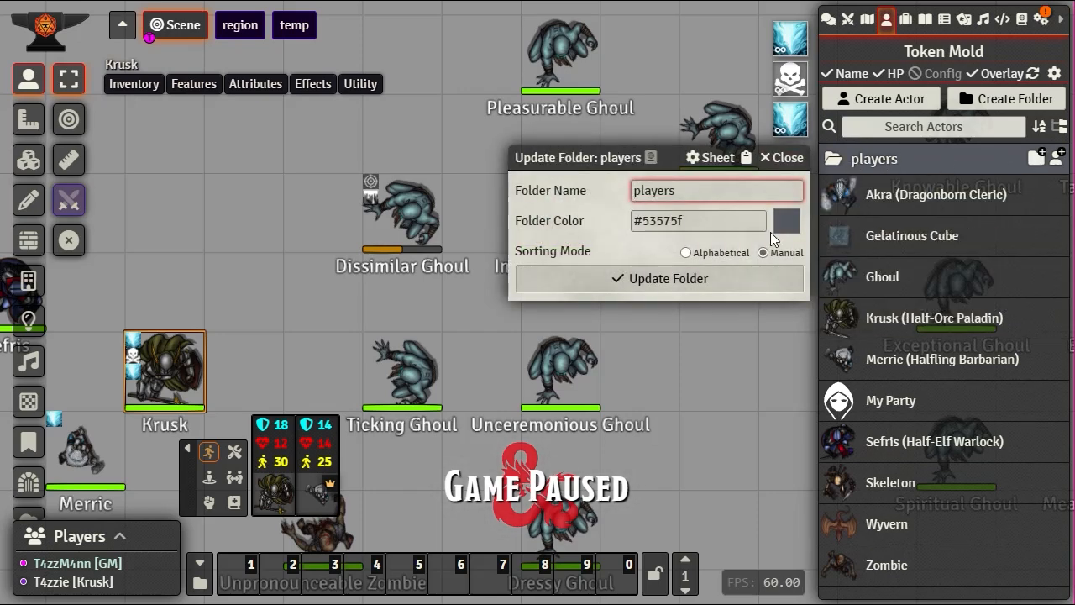
pyautogui.click(788, 222)
pyautogui.moveTo(795, 305); pyautogui.dragTo(880, 240)
pyautogui.moveTo(885, 373); pyautogui.dragTo(893, 373)
pyautogui.moveTo(884, 239); pyautogui.dragTo(927, 244)
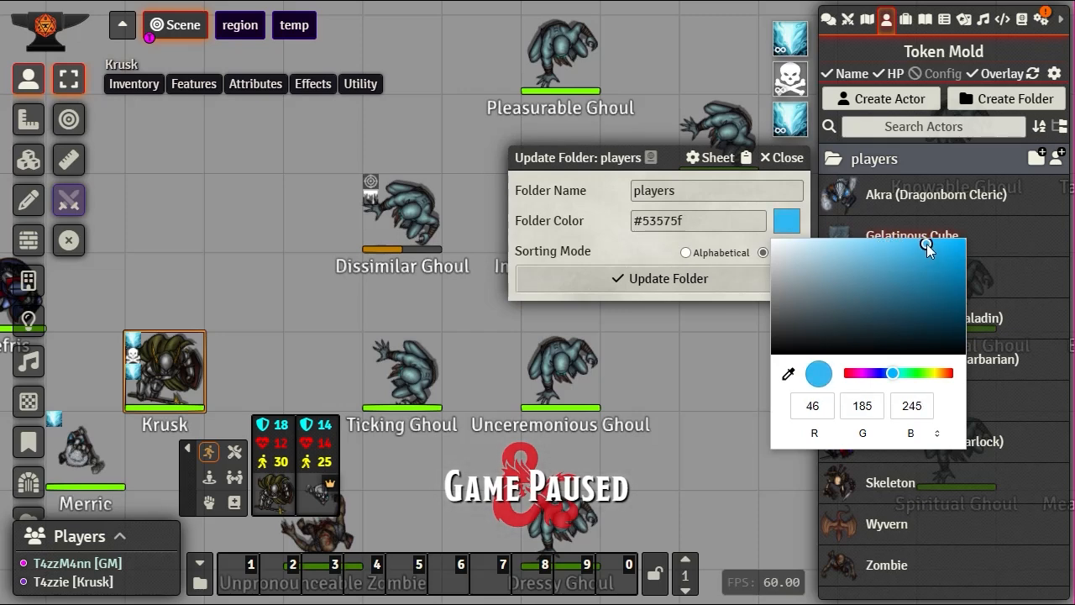
pyautogui.click(895, 375)
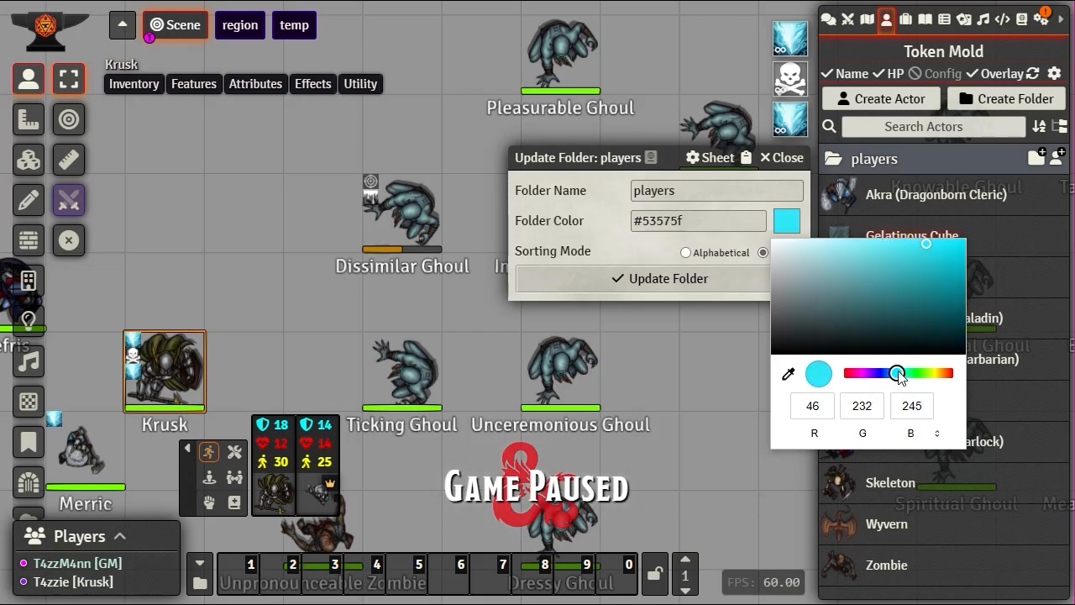
pyautogui.click(600, 222)
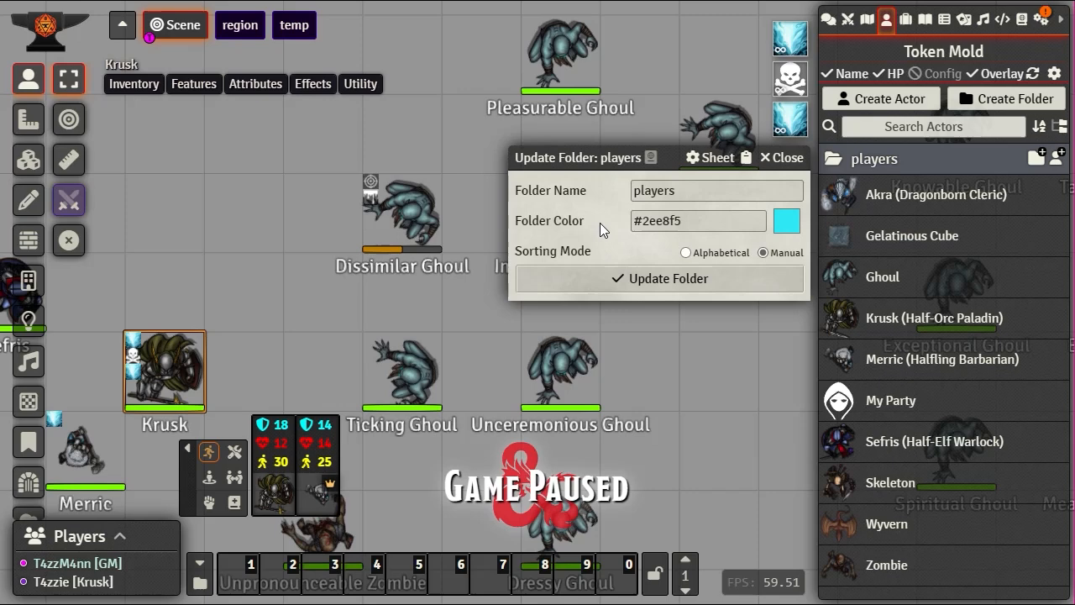
pyautogui.click(652, 279)
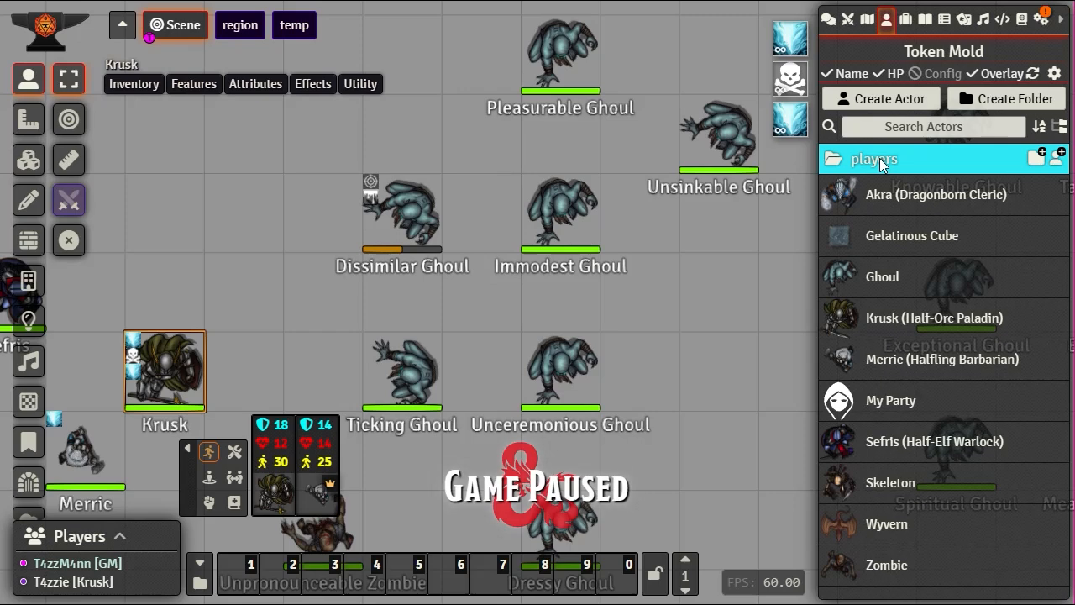
# Step: Enable the DF Quality of Life module, save the module settings, and reload the application
pyautogui.click(1044, 20)
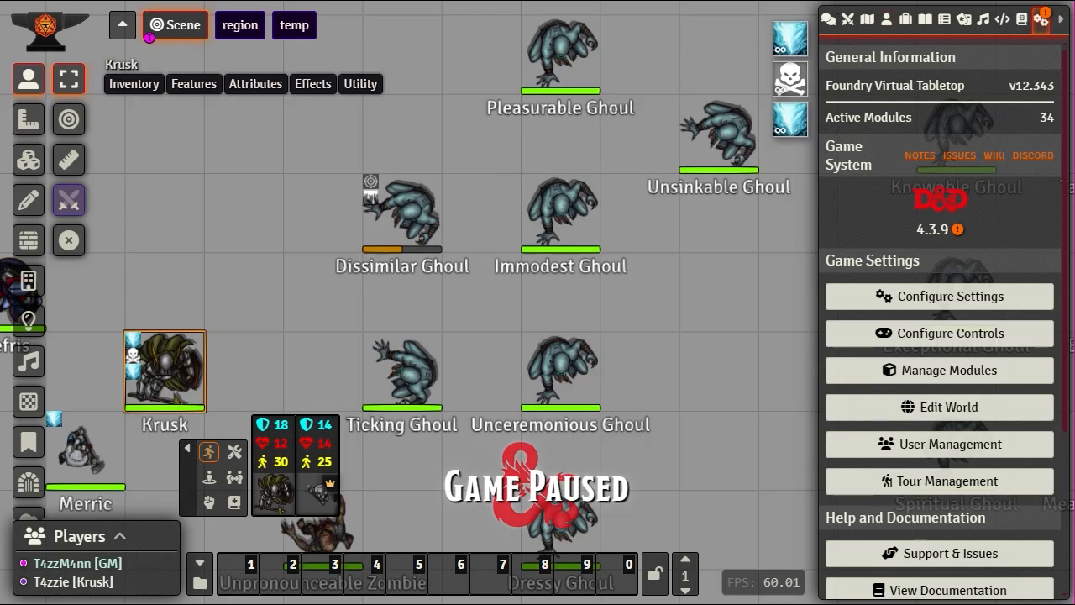
pyautogui.click(940, 376)
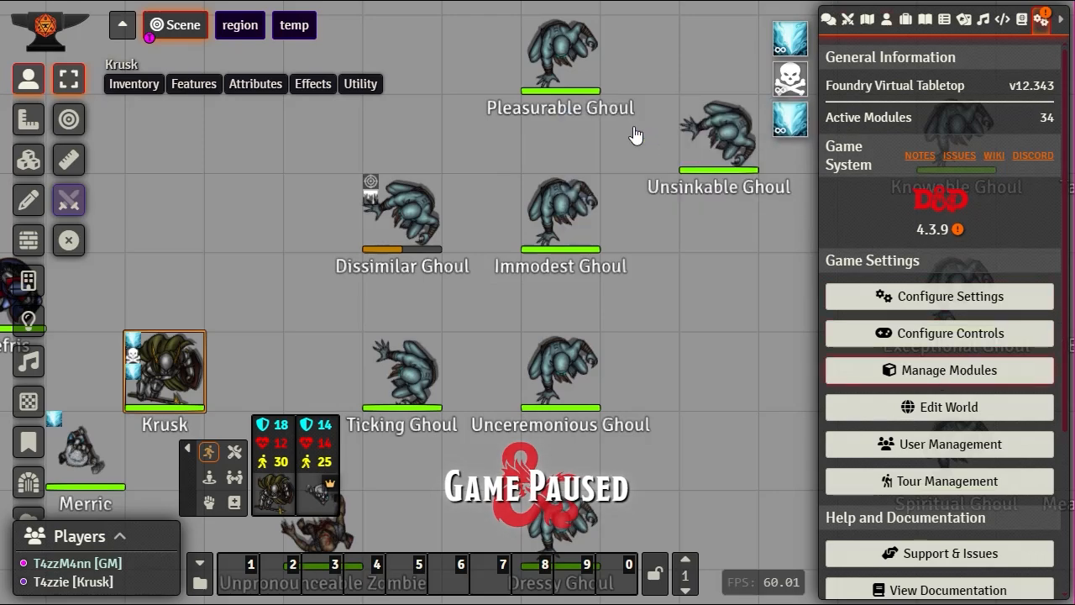
pyautogui.scroll(-3, 412, 217)
pyautogui.scroll(-5, 413, 216)
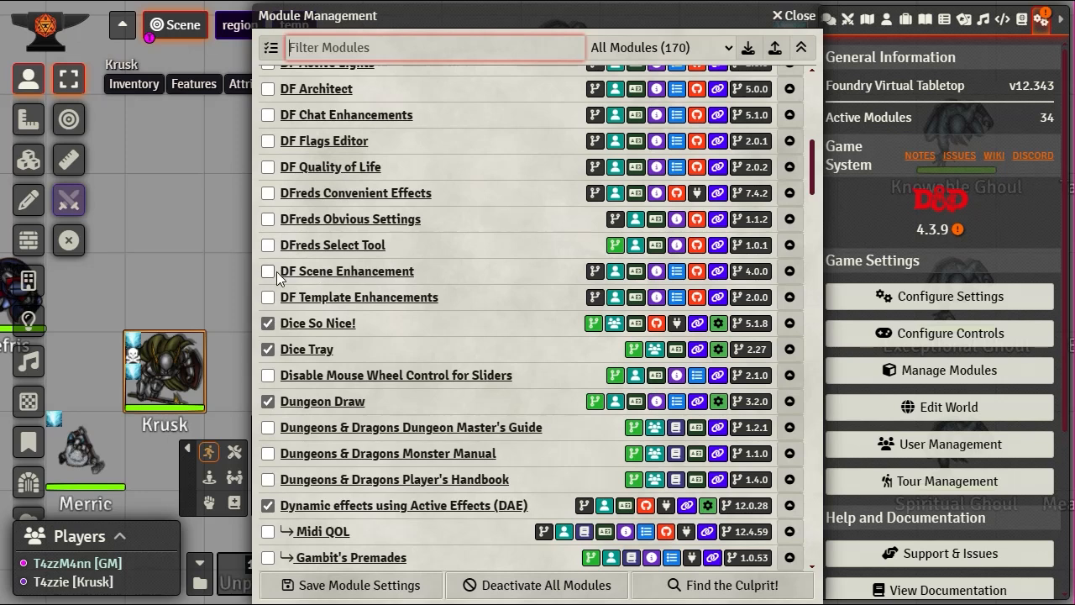
pyautogui.click(268, 168)
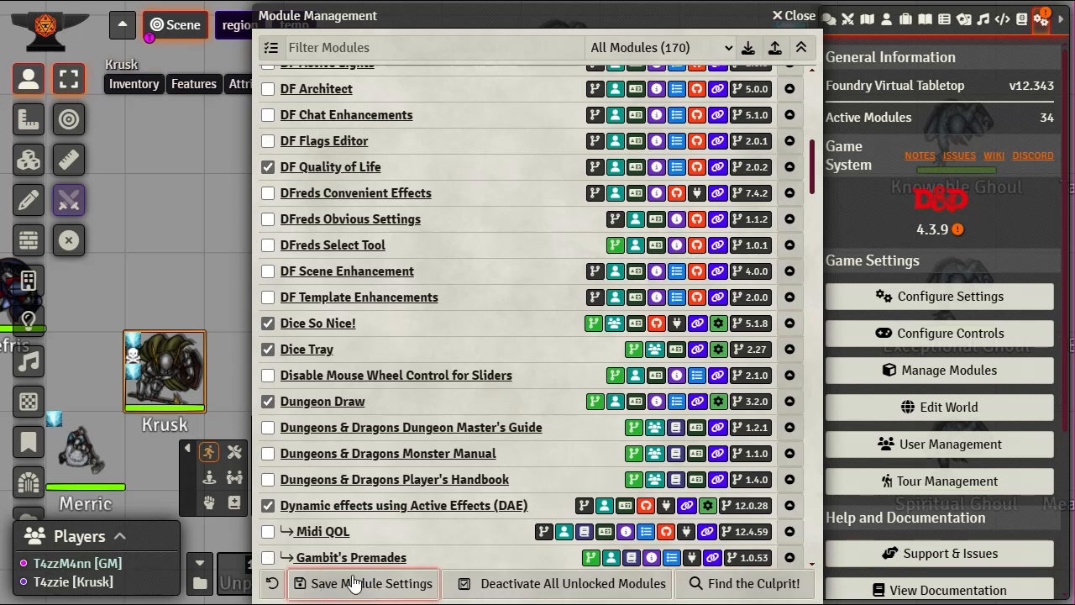
pyautogui.click(377, 584)
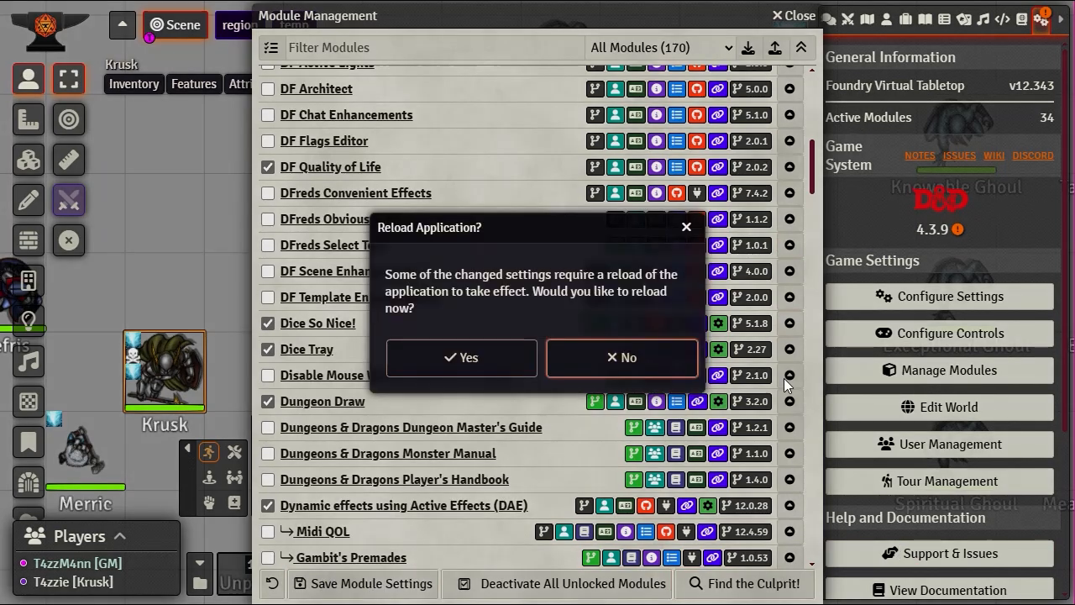
pyautogui.click(515, 370)
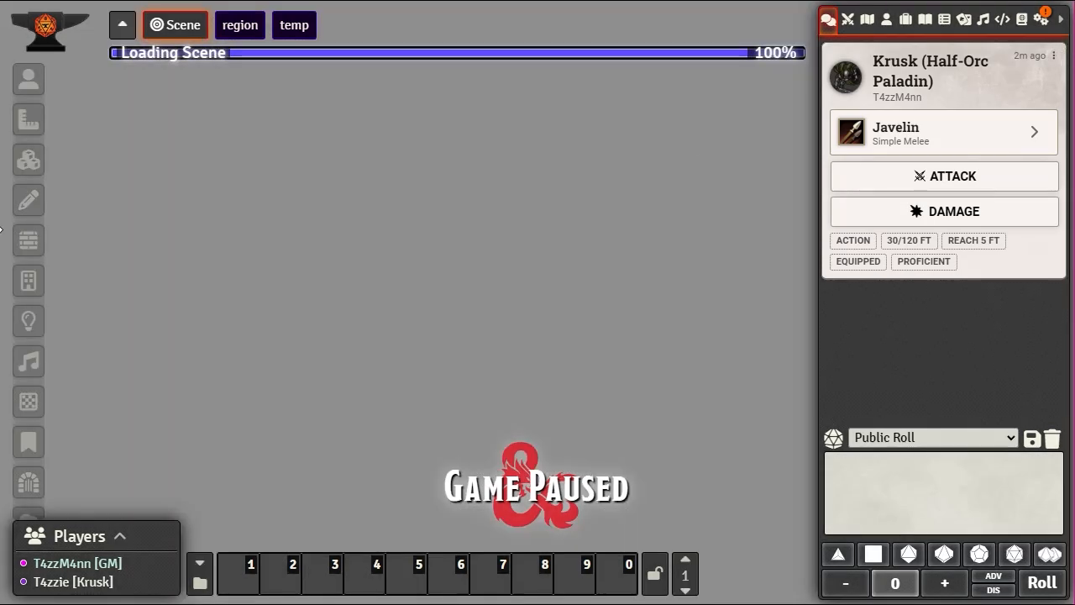
# Step: Turn on the Argon Combat HUD, view it for the Sefris token, and deselect the token
pyautogui.click(67, 202)
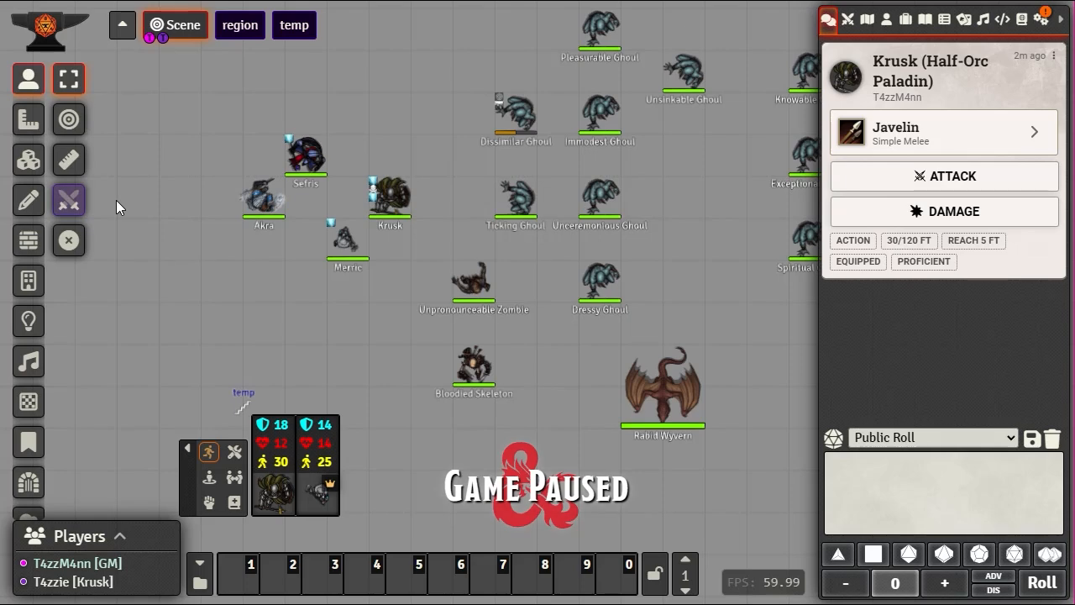
pyautogui.click(307, 153)
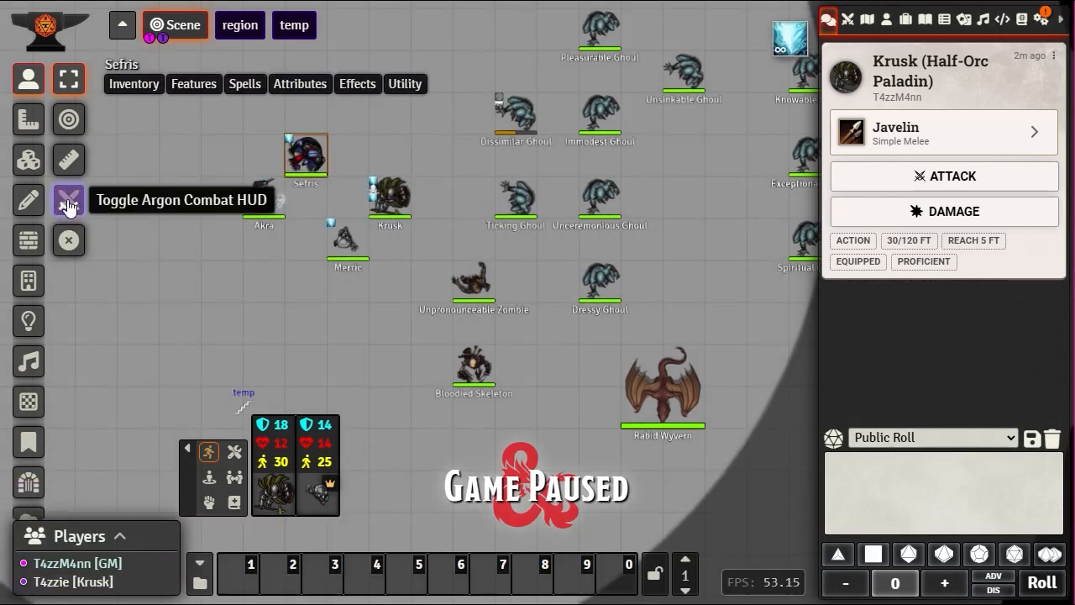
pyautogui.click(68, 200)
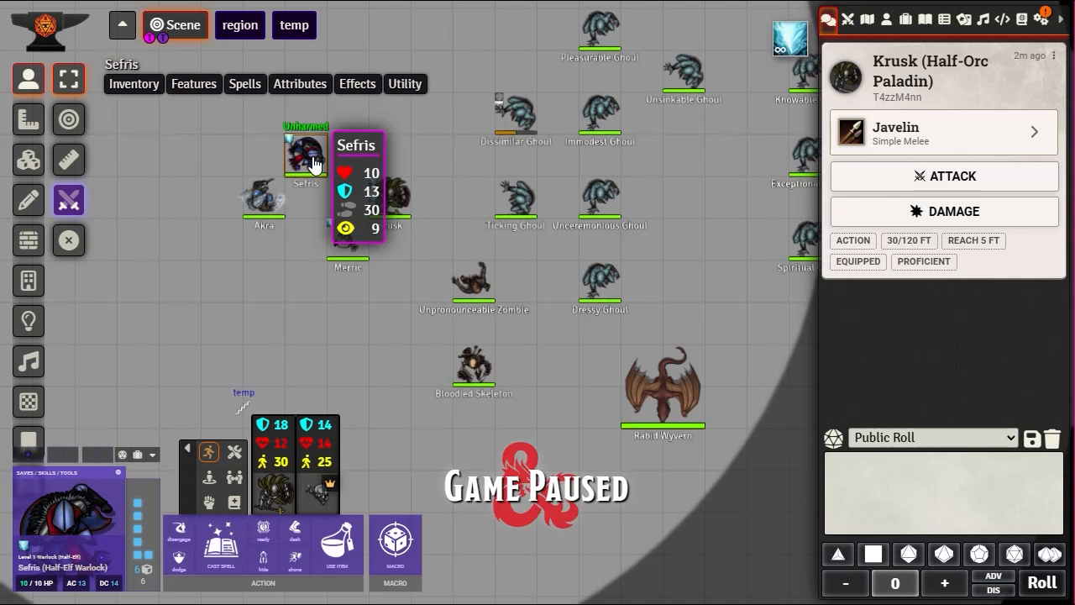
pyautogui.click(255, 304)
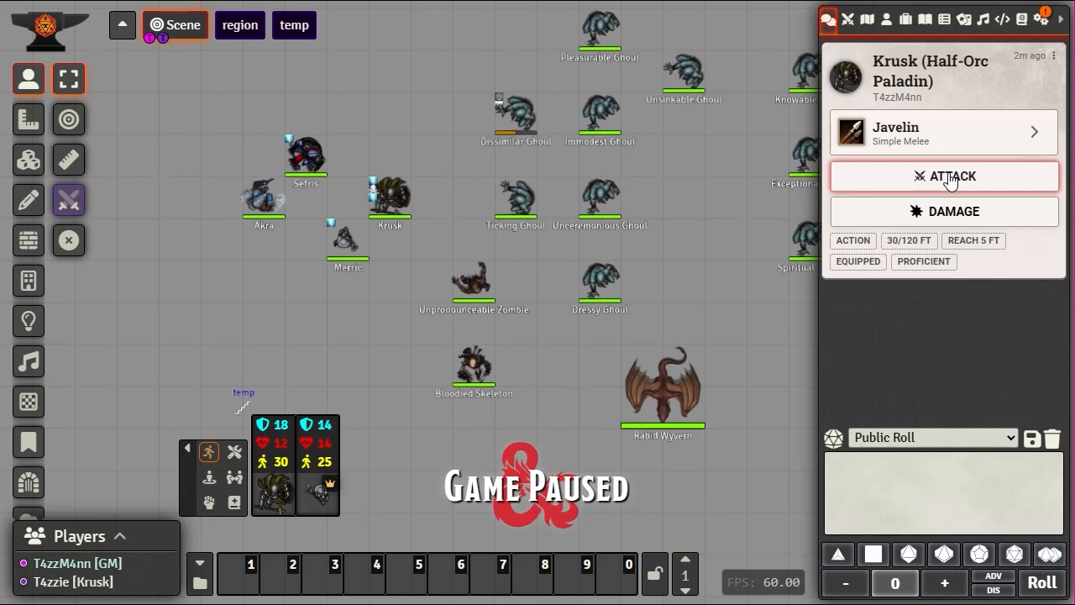
# Step: Bring up the Javelin attack roll options from the chat card and dismiss them without rolling
pyautogui.click(951, 176)
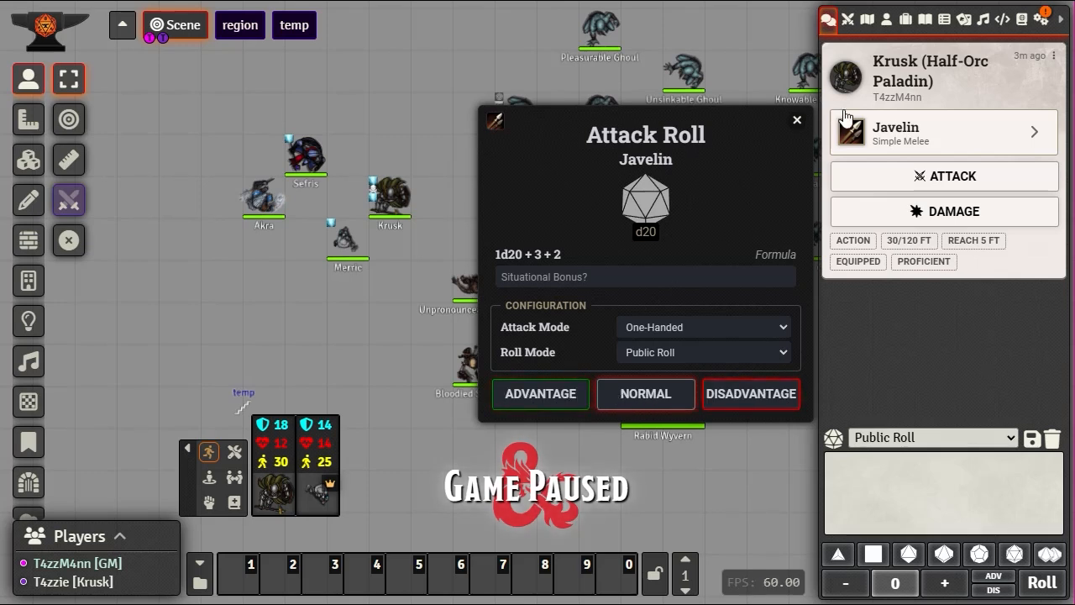
pyautogui.click(797, 122)
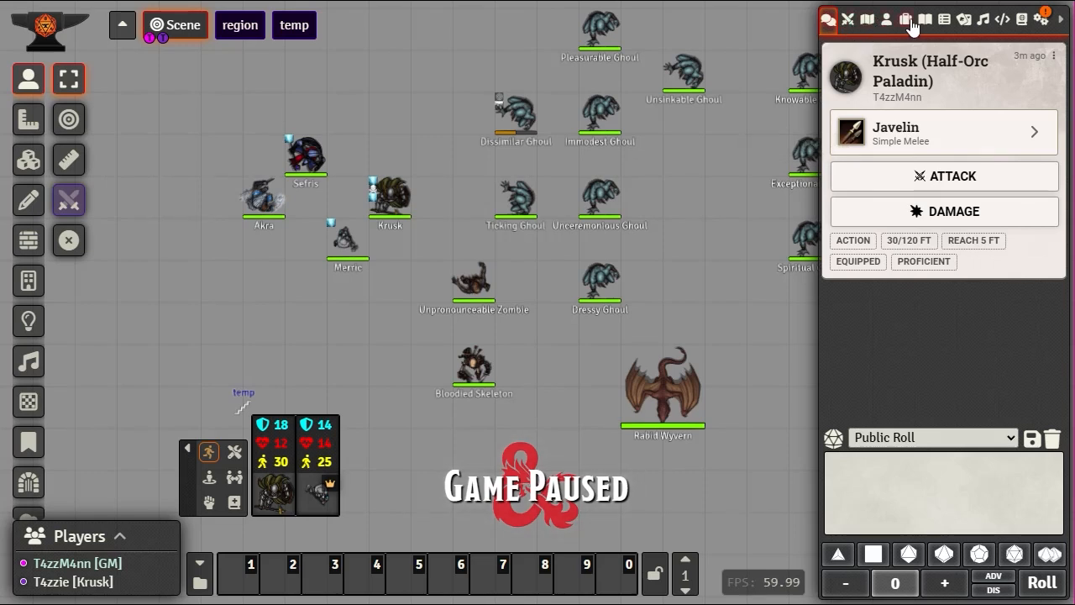
# Step: Edit the players folder again, setting its text color to the dark blue #001a80, and update it
pyautogui.click(886, 20)
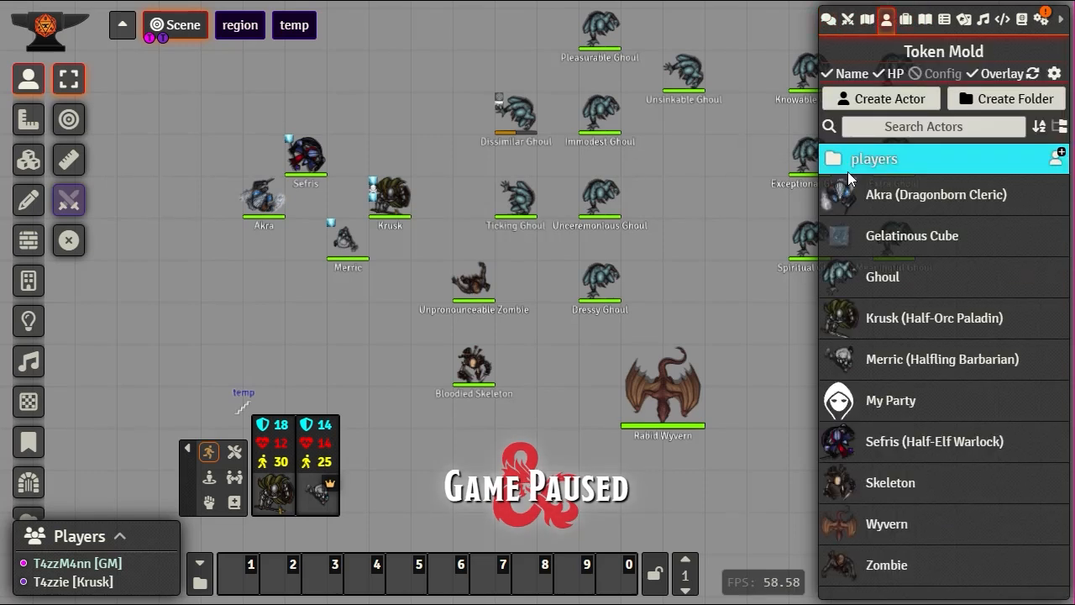
pyautogui.rightClick(884, 161)
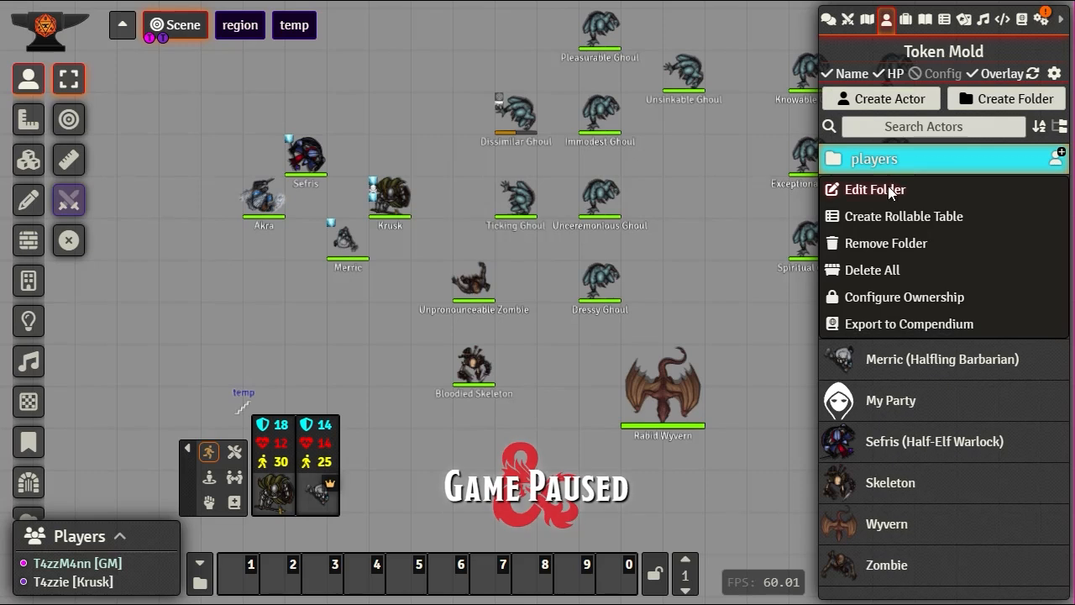
pyautogui.click(888, 186)
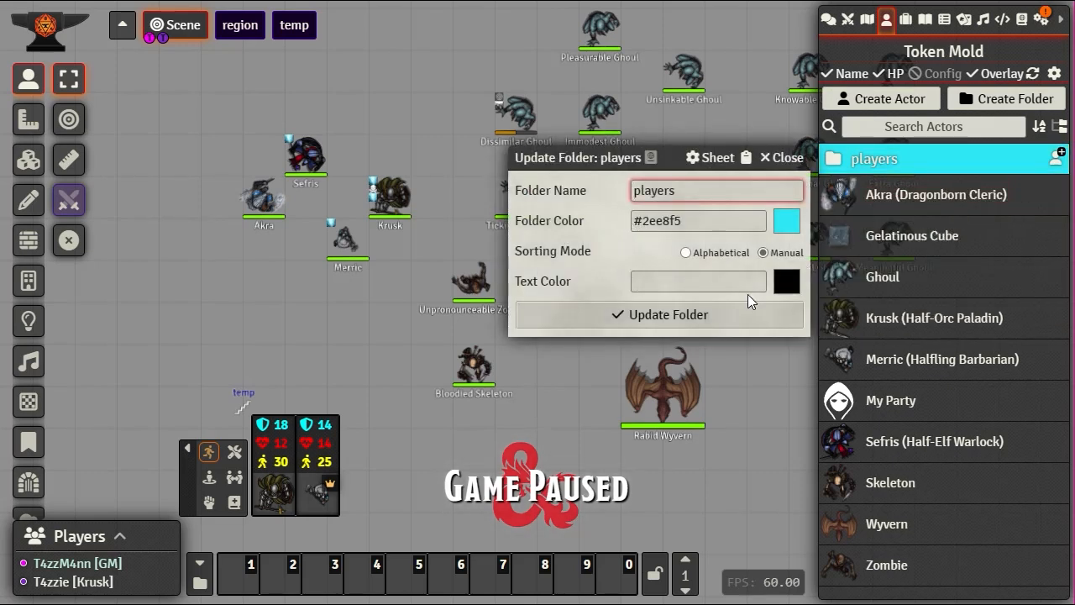
pyautogui.click(784, 283)
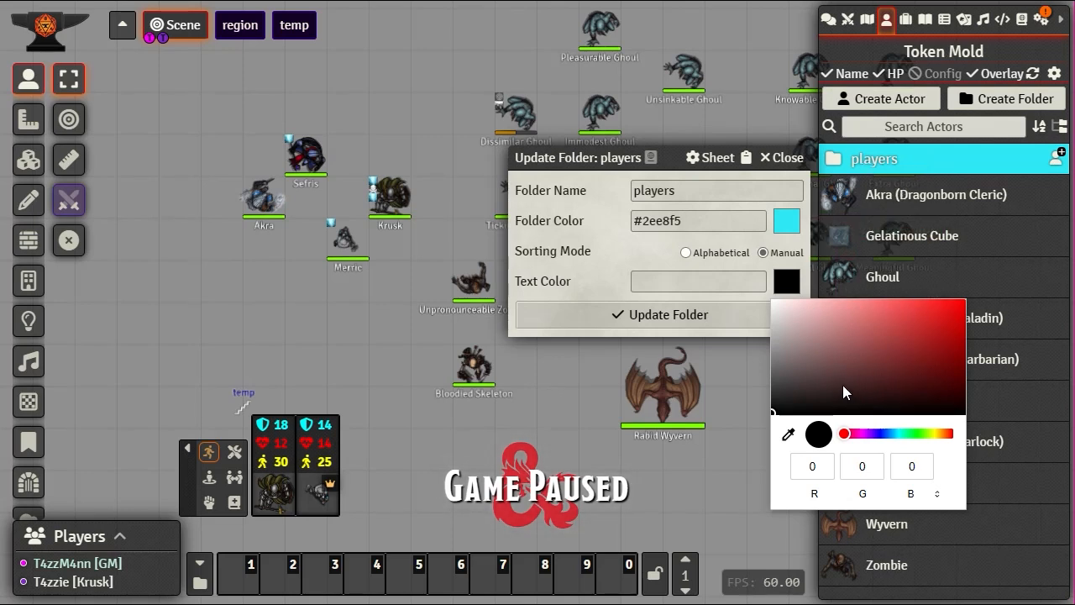
pyautogui.click(886, 434)
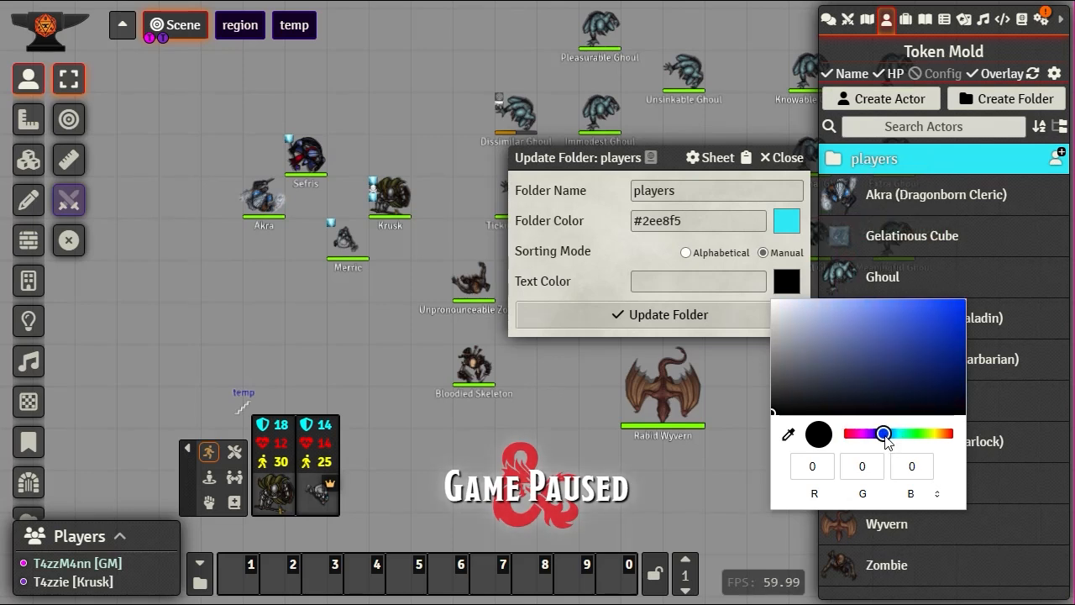
pyautogui.moveTo(953, 309); pyautogui.dragTo(970, 291)
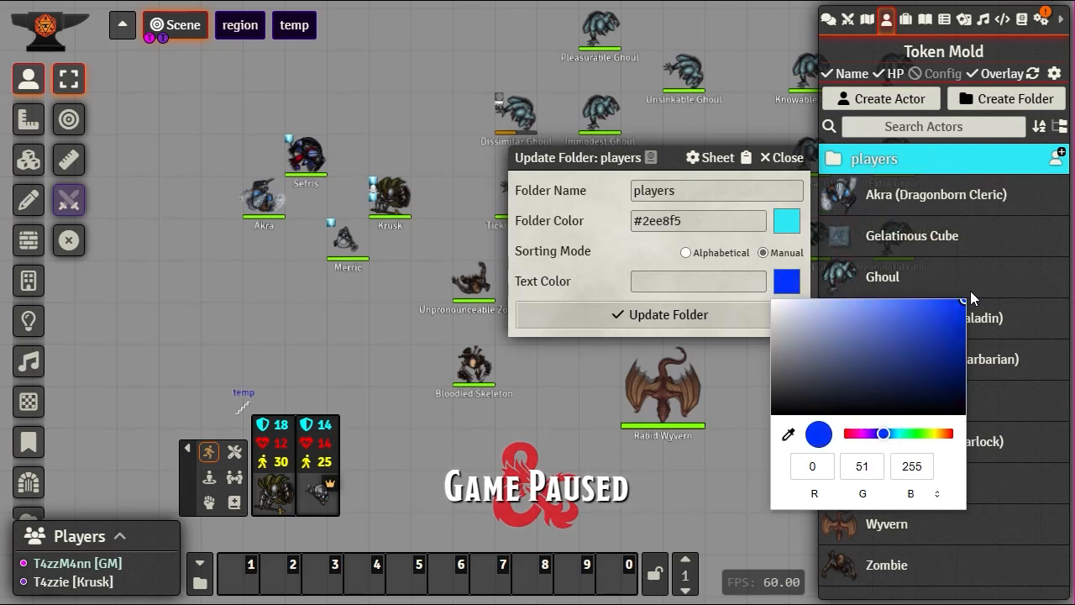
pyautogui.click(965, 356)
pyautogui.click(677, 317)
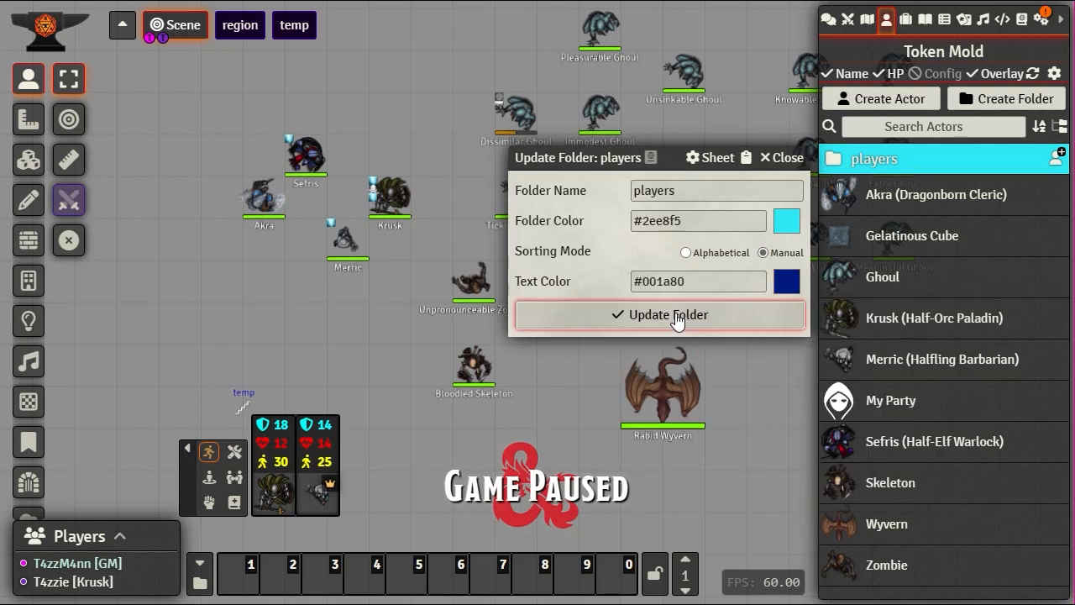
pyautogui.click(677, 316)
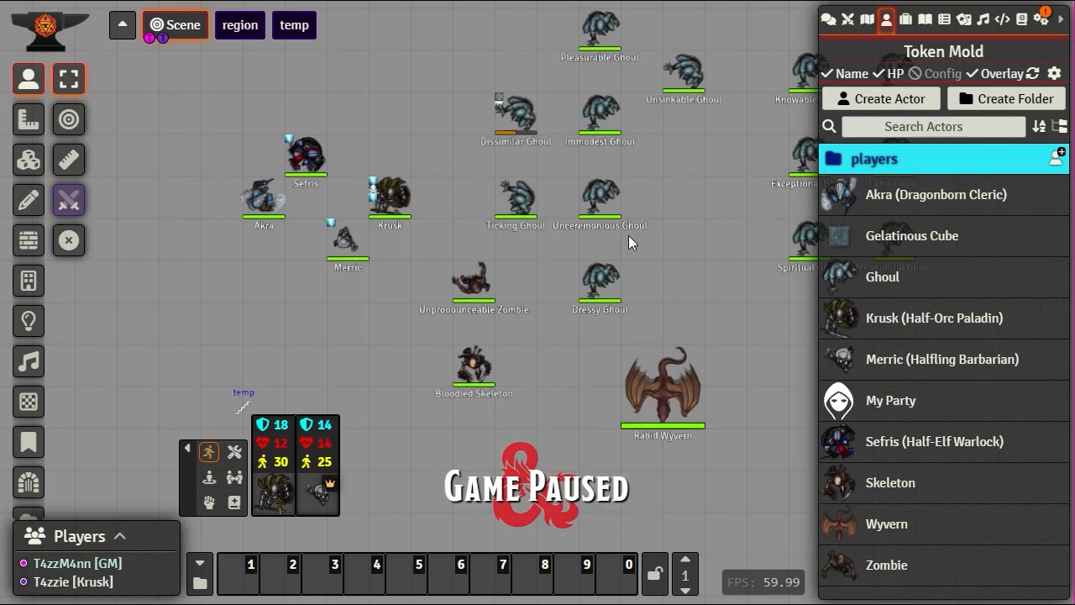
# Step: Check the Sefris token's hover statistics and bring up its token controls to view them, then dismiss the controls
pyautogui.moveTo(618, 302)
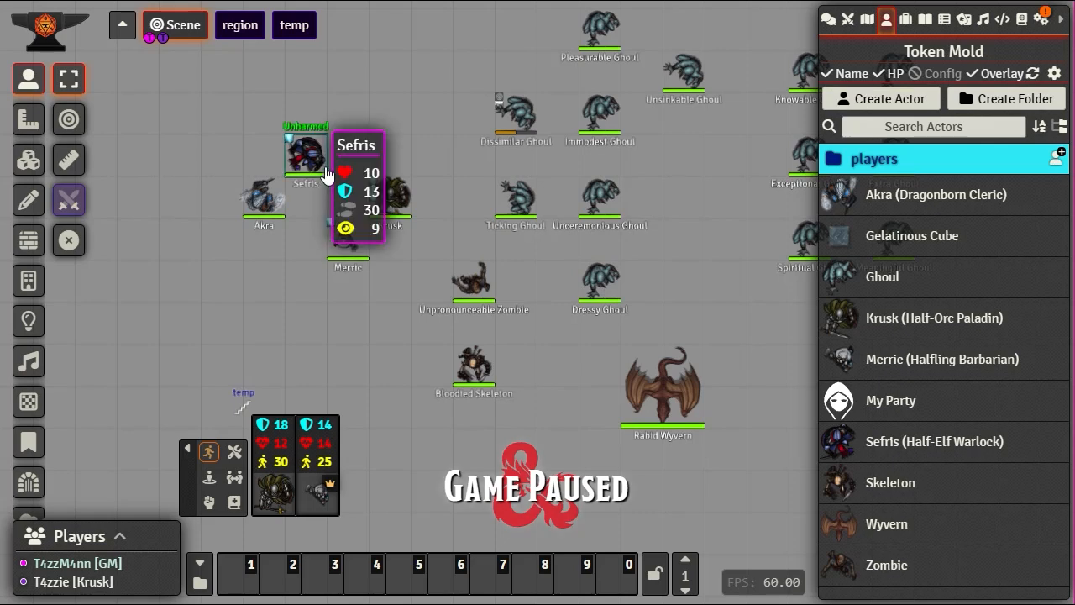
pyautogui.moveTo(336, 242)
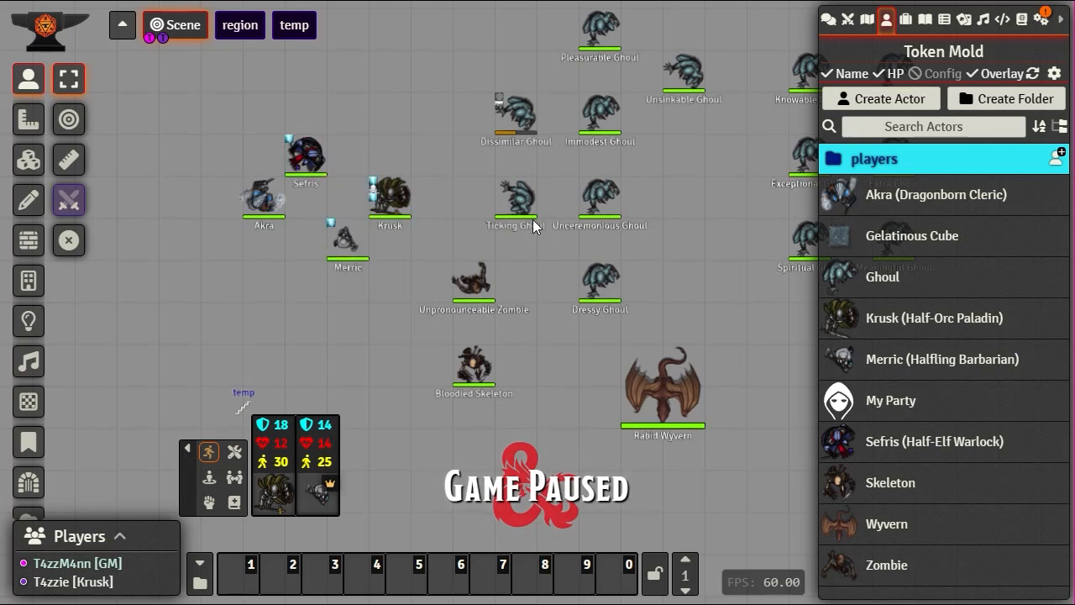
pyautogui.scroll(4, 298, 218)
pyautogui.moveTo(250, 193); pyautogui.dragTo(453, 216)
pyautogui.scroll(2, 453, 217)
pyautogui.scroll(-2, 436, 307)
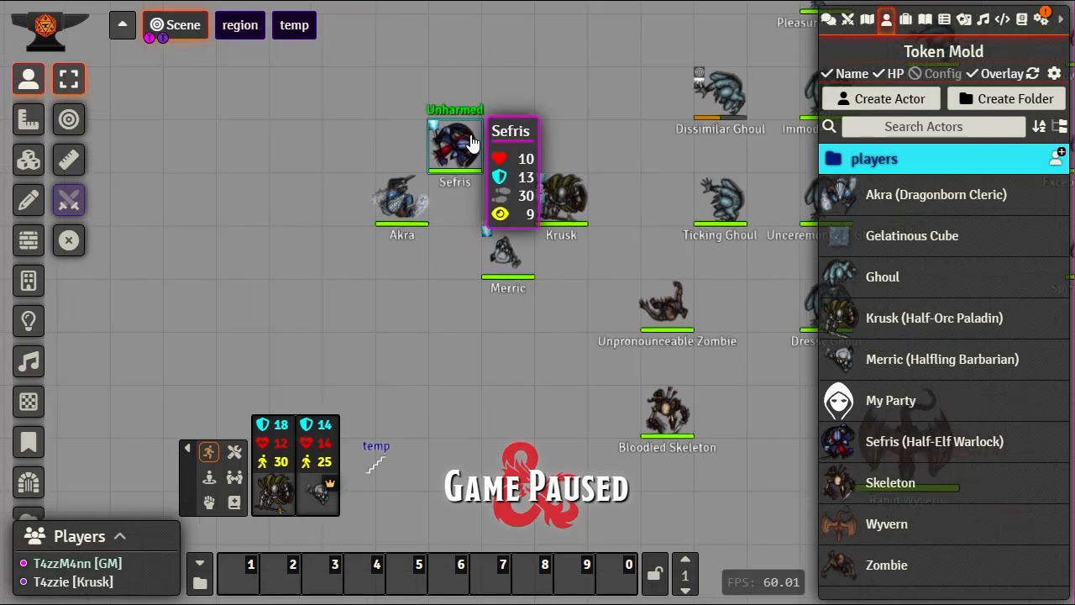
pyautogui.rightClick(454, 157)
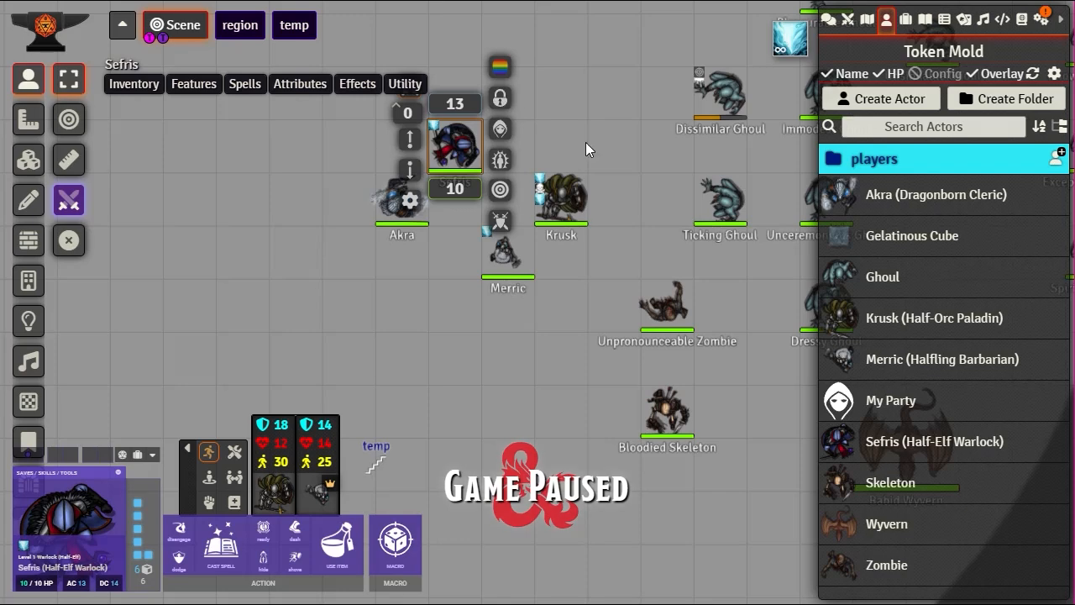
pyautogui.scroll(4, 585, 141)
pyautogui.moveTo(599, 125); pyautogui.dragTo(601, 221)
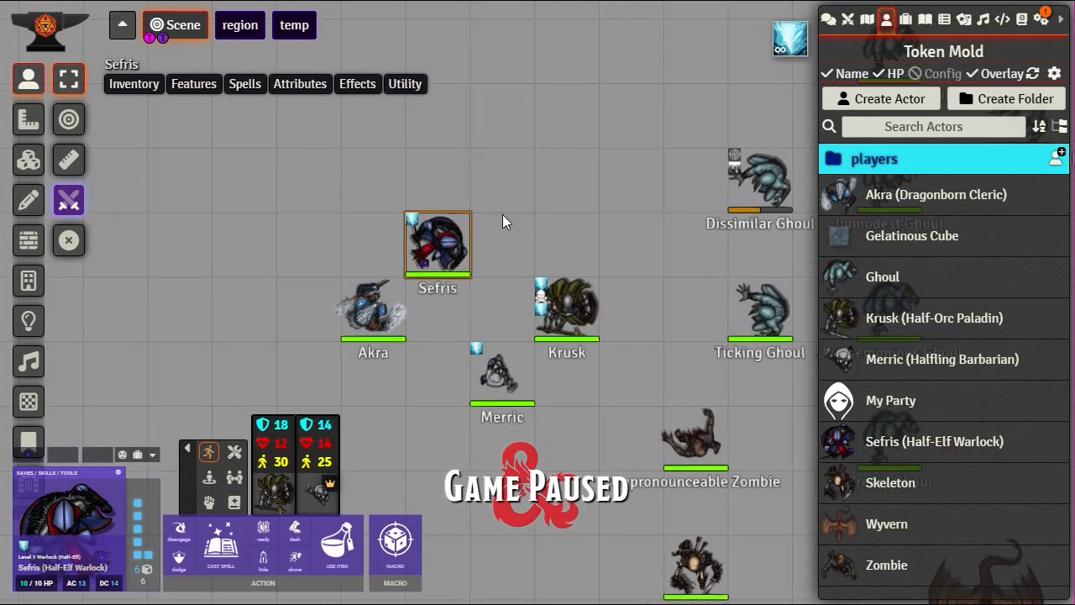
# Step: Bring up the token controls around Merric to look at the available options, including the movement lock, and dismiss them
pyautogui.moveTo(495, 380)
pyautogui.scroll(2, 546, 424)
pyautogui.moveTo(605, 431); pyautogui.dragTo(640, 270)
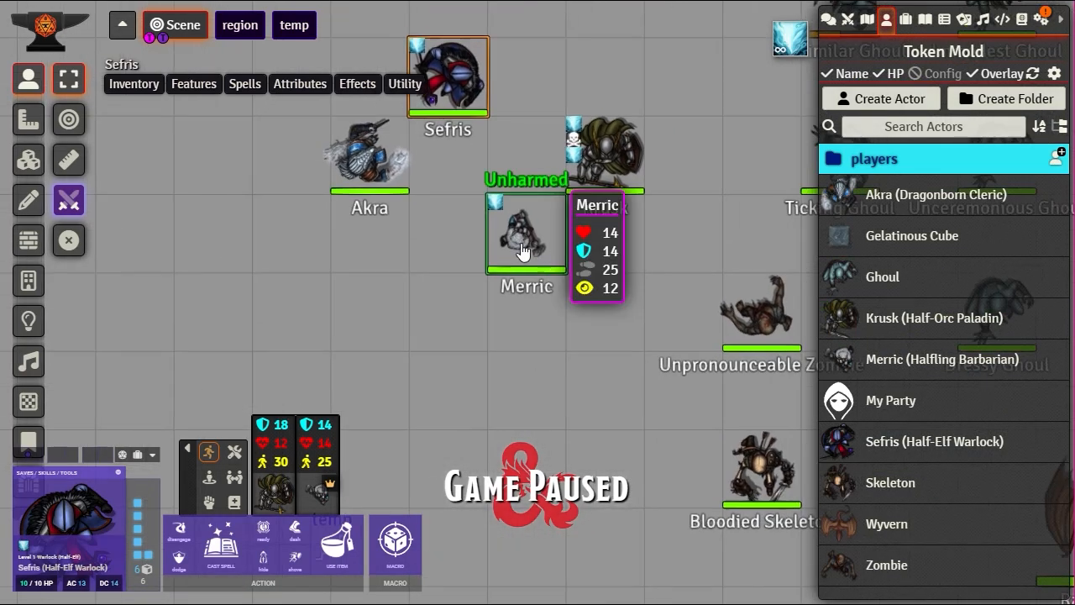
pyautogui.rightClick(521, 248)
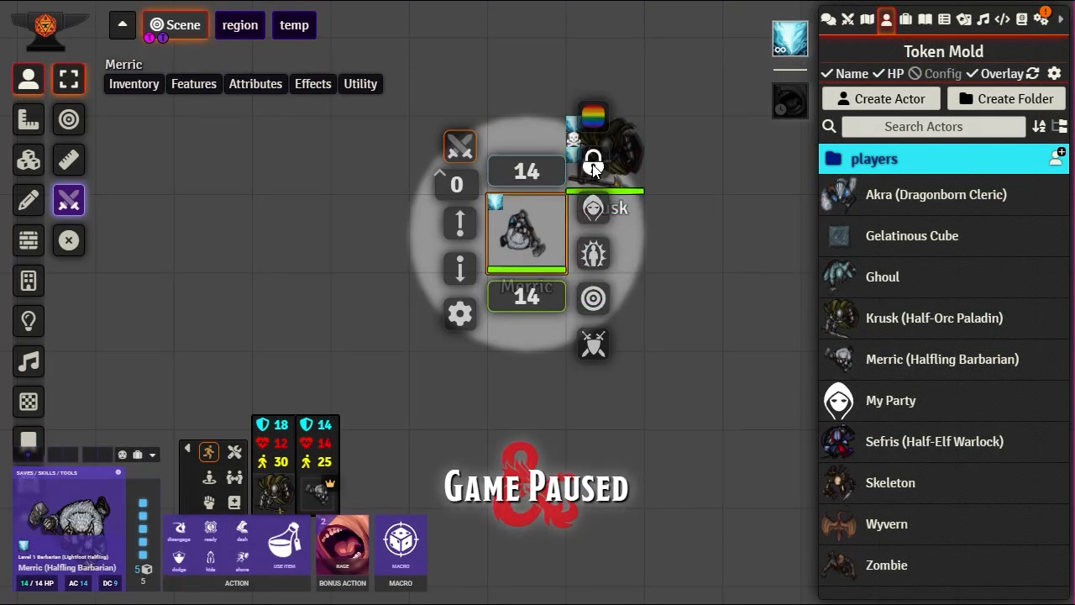
pyautogui.click(652, 501)
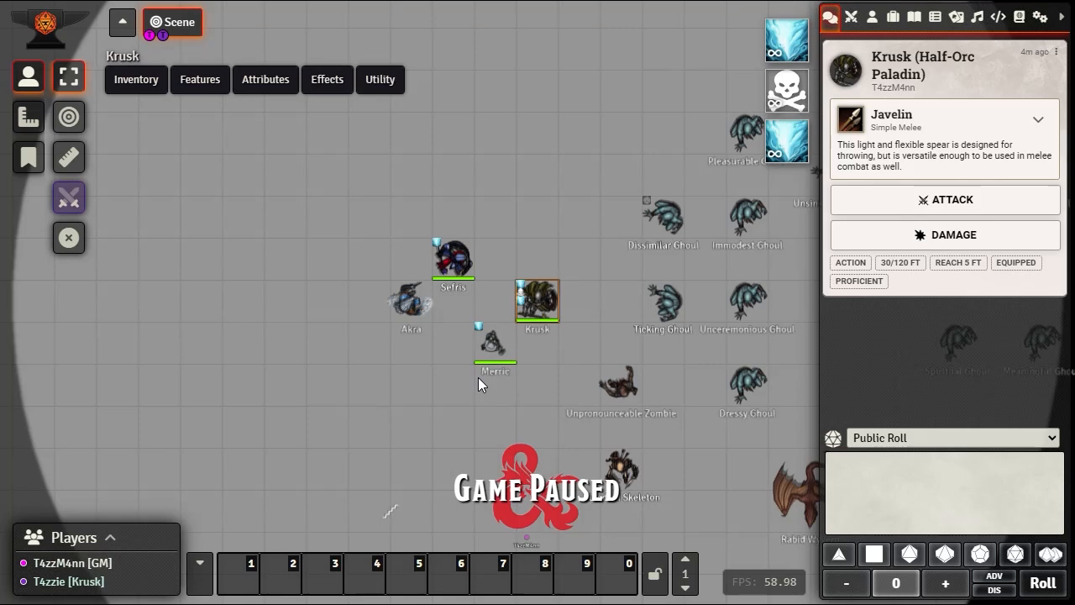
# Step: In the player's view of the game, select the Merric token and try to move it three squares to the right
pyautogui.click(496, 353)
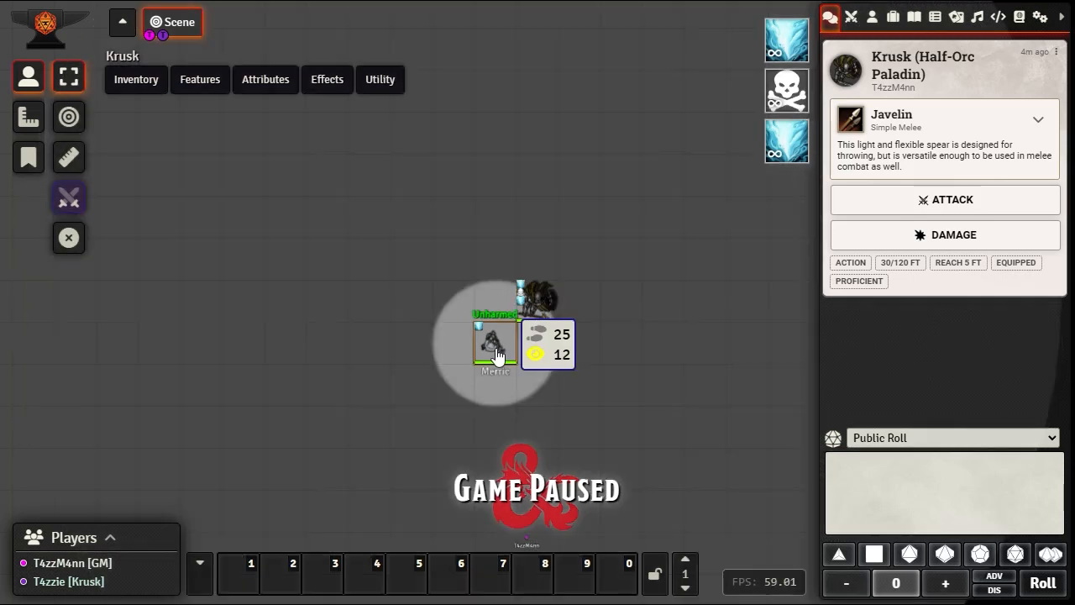
pyautogui.press('Right')
pyautogui.press('Right')
pyautogui.press('Right')
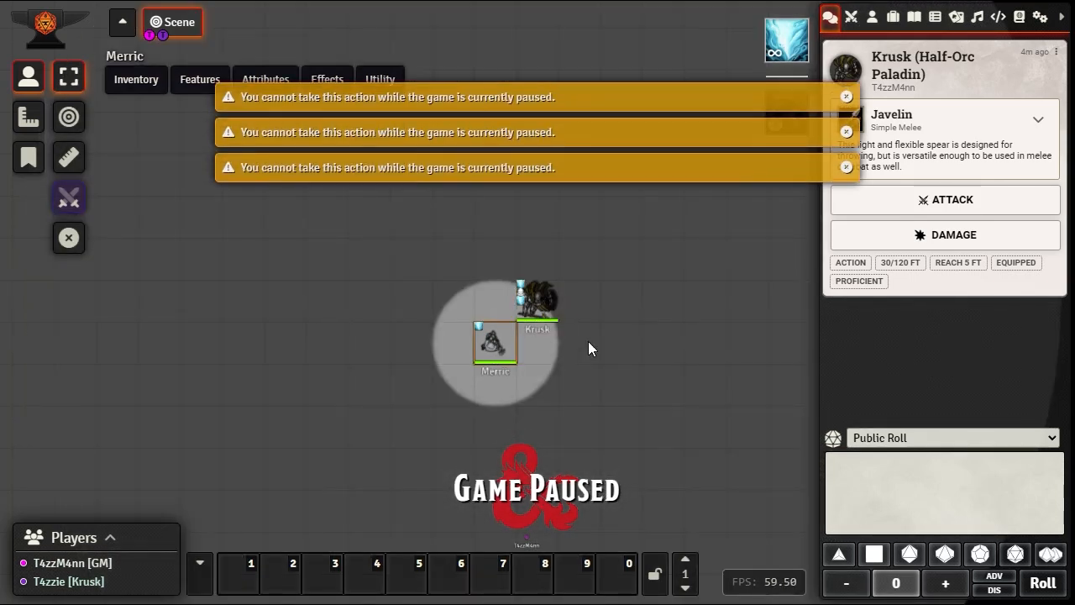
# Step: Try to move the Krusk token two squares to the left in the player's view, and bring up Merric's token controls in the GM's view
pyautogui.moveTo(504, 346)
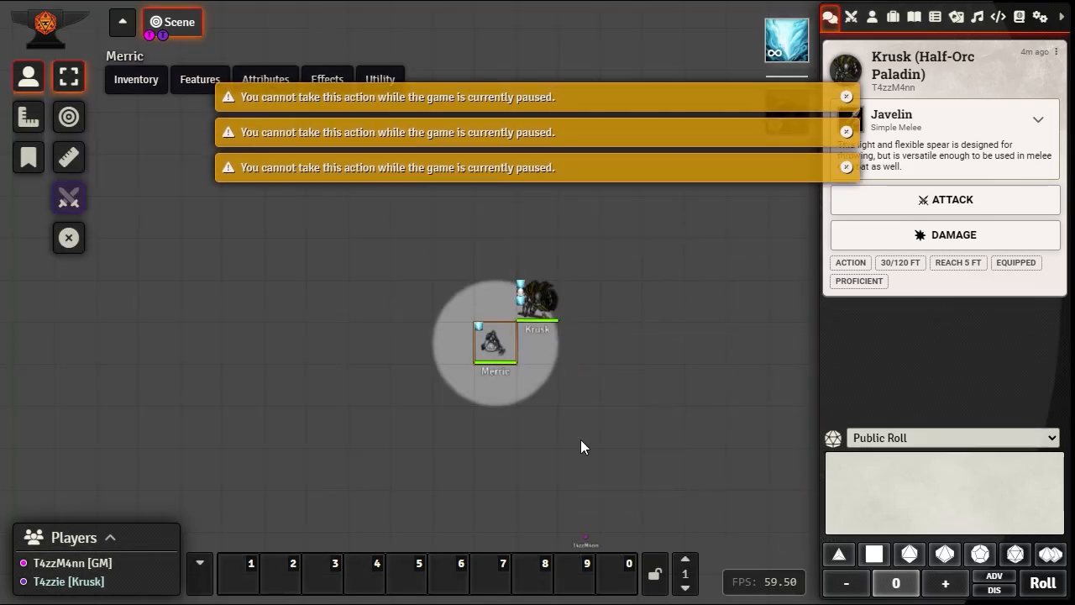
pyautogui.moveTo(475, 345)
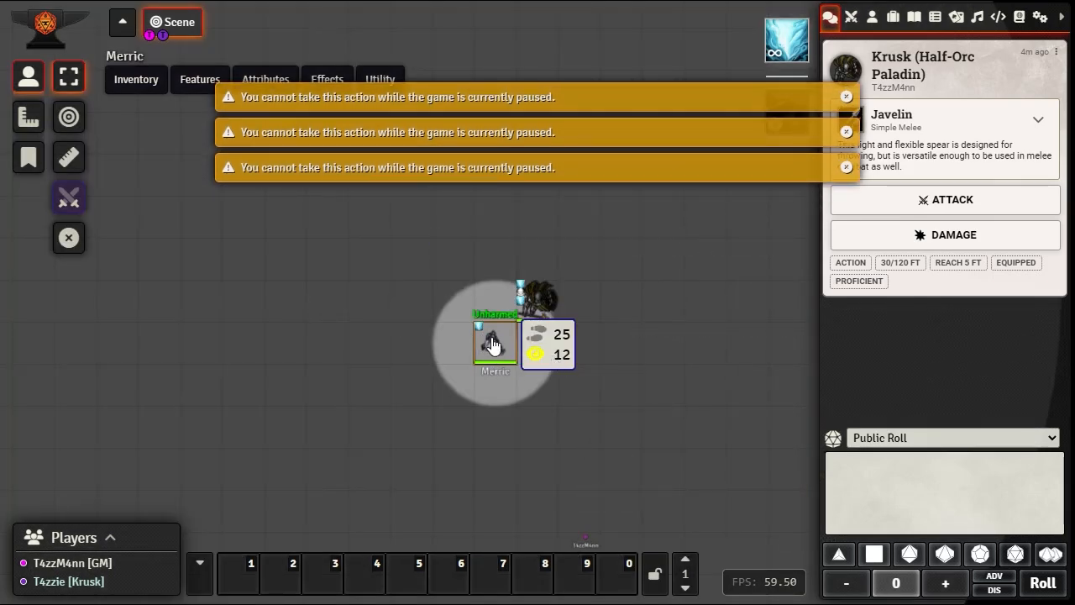
pyautogui.moveTo(540, 303); pyautogui.dragTo(454, 303)
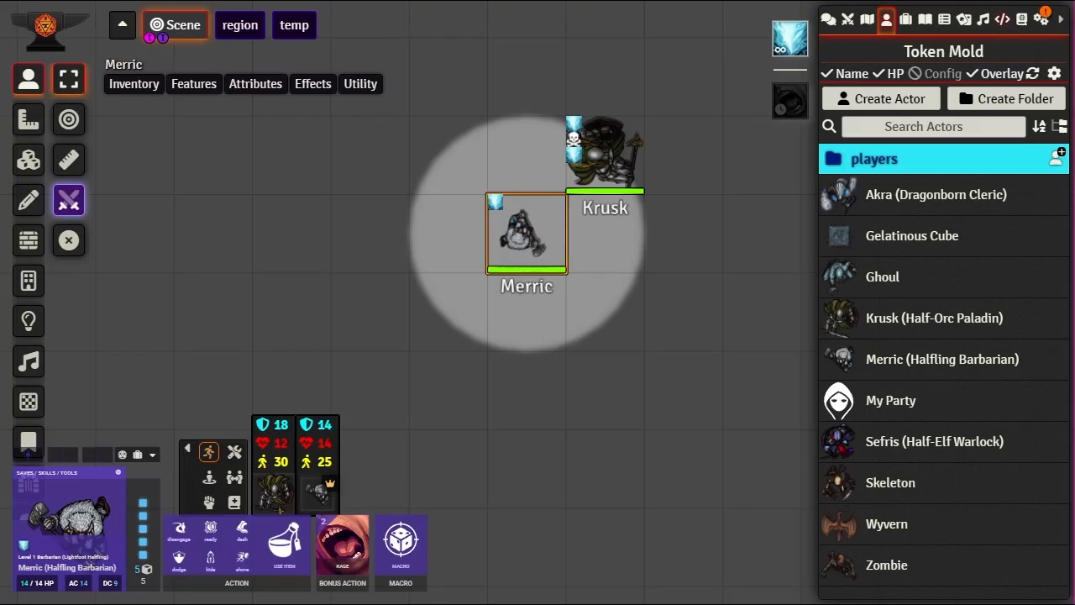
pyautogui.rightClick(524, 233)
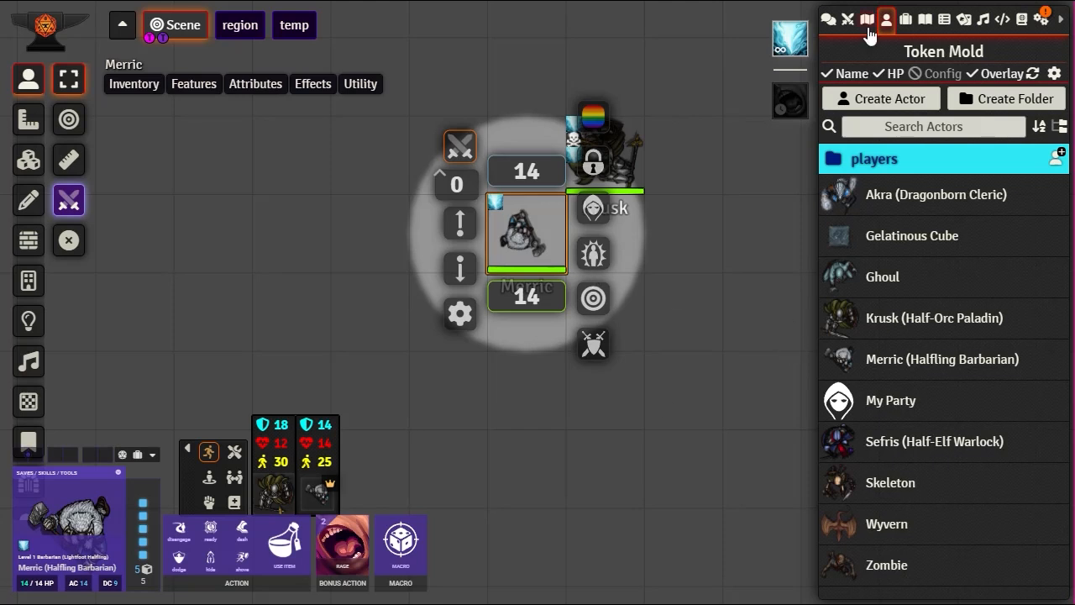
# Step: Create a new rollable table named direction
pyautogui.click(944, 18)
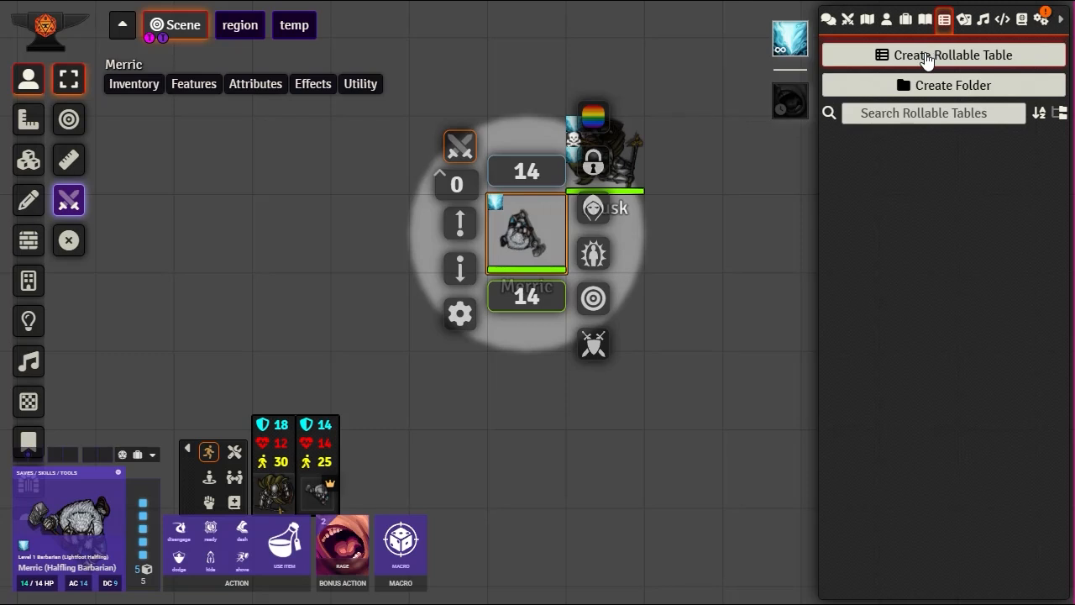
pyautogui.click(928, 58)
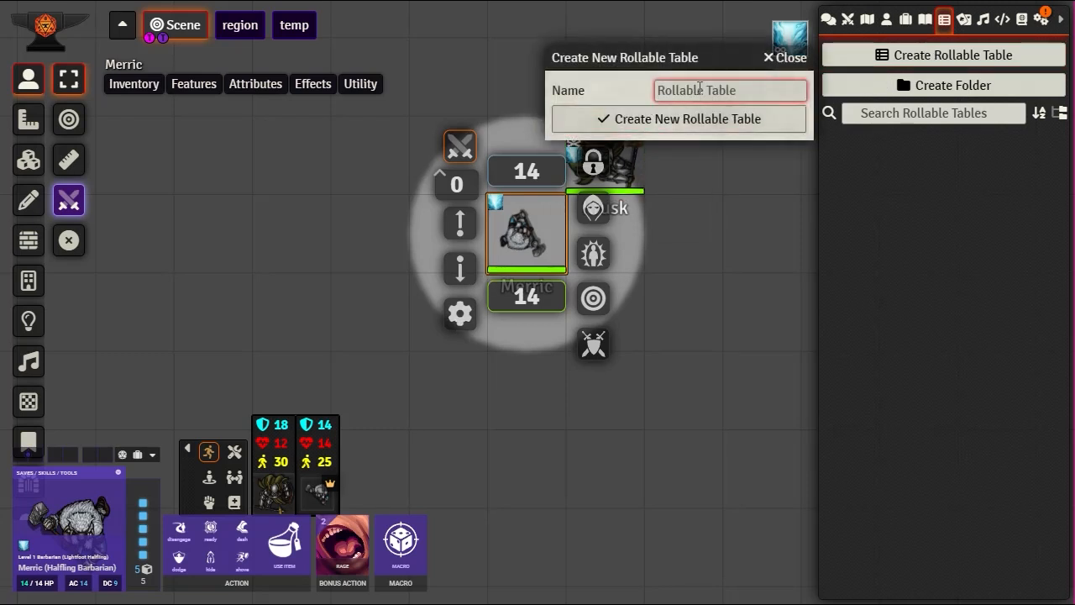
pyautogui.write('directio')
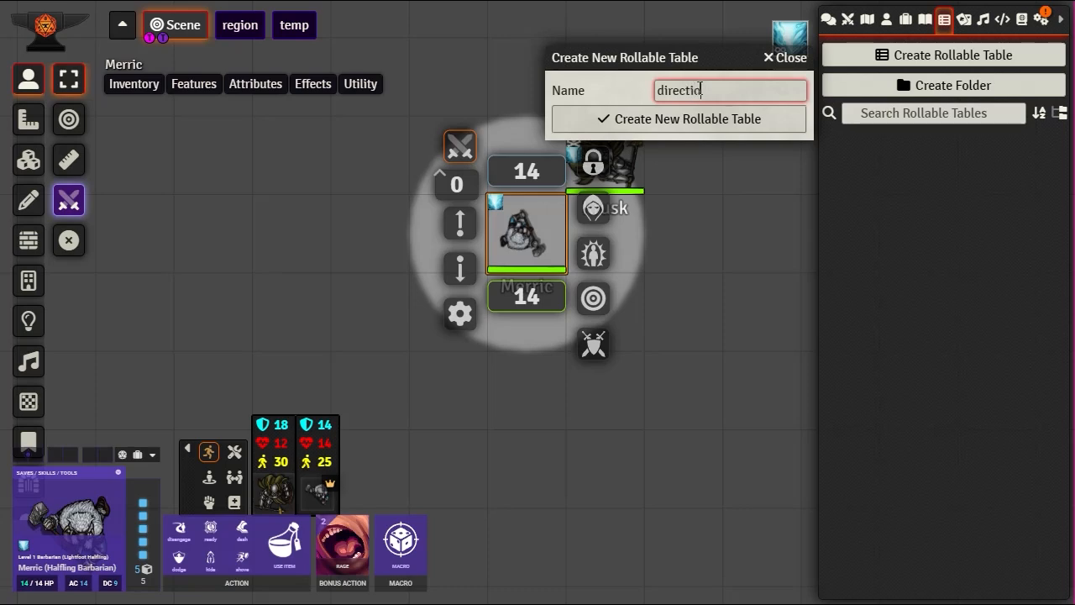
pyautogui.write('n')
pyautogui.click(662, 126)
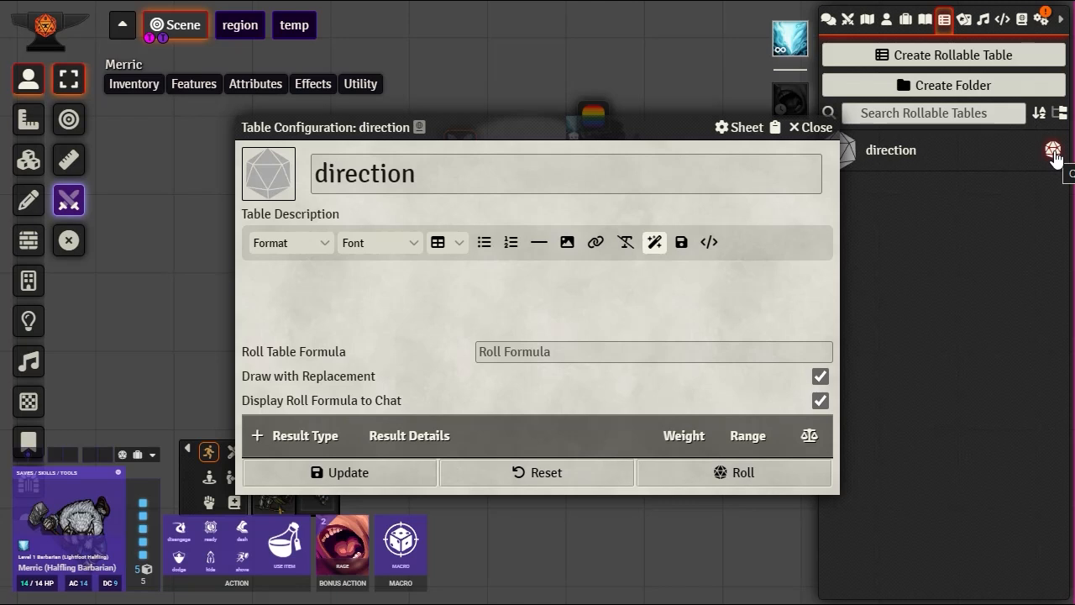
# Step: Add four text result rows to the direction table
pyautogui.click(257, 435)
pyautogui.click(257, 435)
pyautogui.click(257, 436)
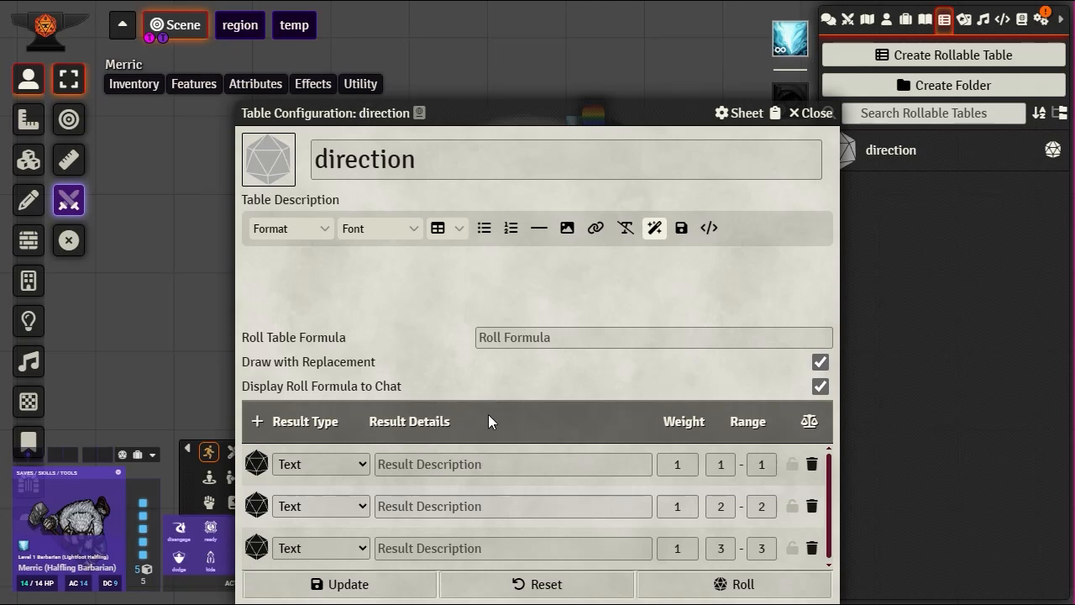
pyautogui.click(257, 421)
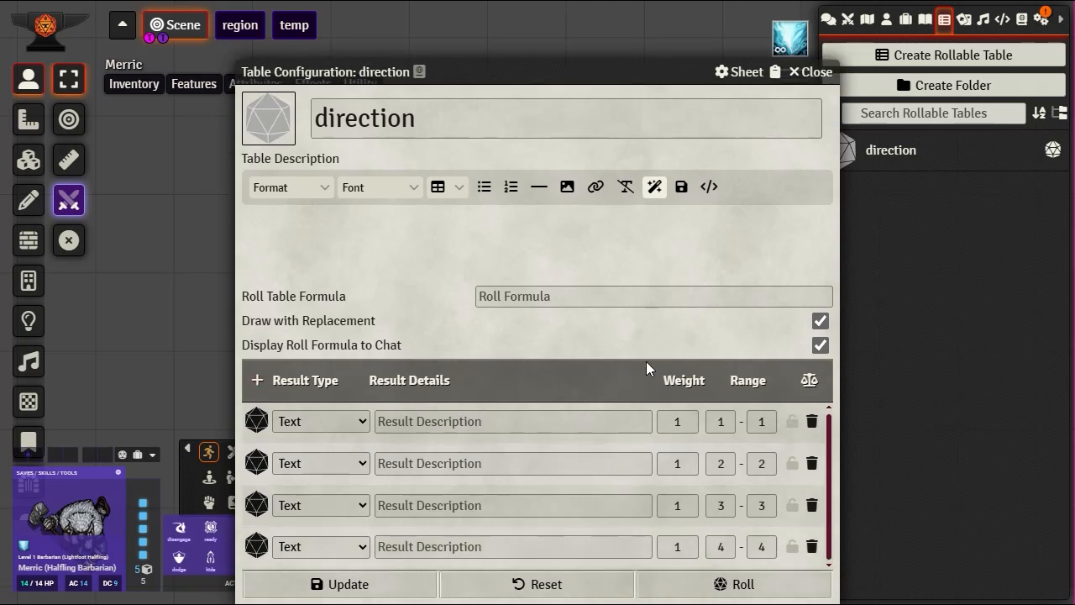
# Step: Describe the four results as North, South, East and West, then update the direction table and close its configuration
pyautogui.click(434, 418)
pyautogui.write('North')
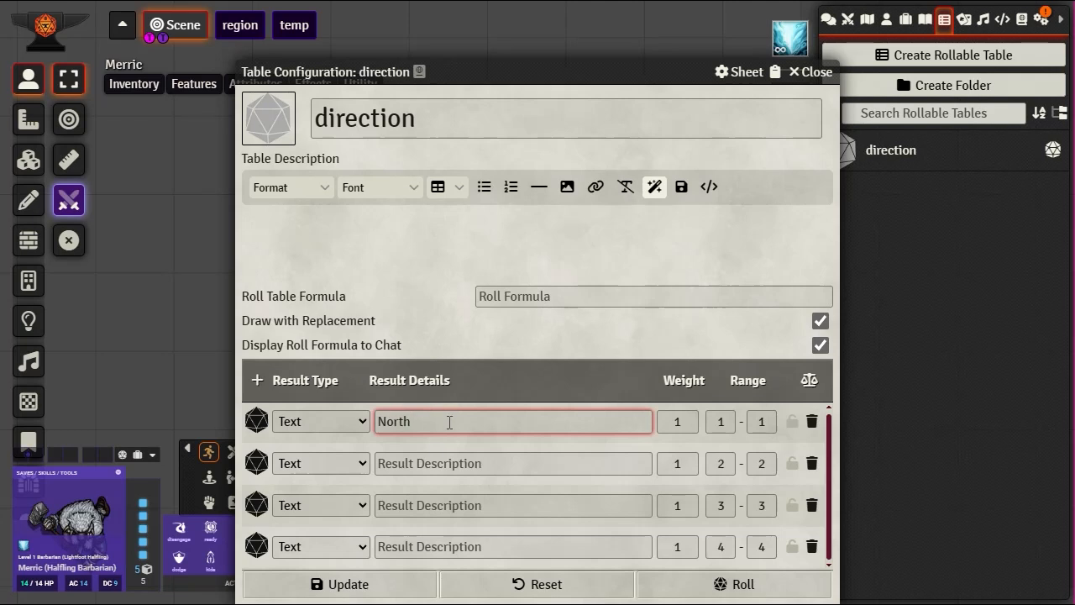
pyautogui.click(410, 467)
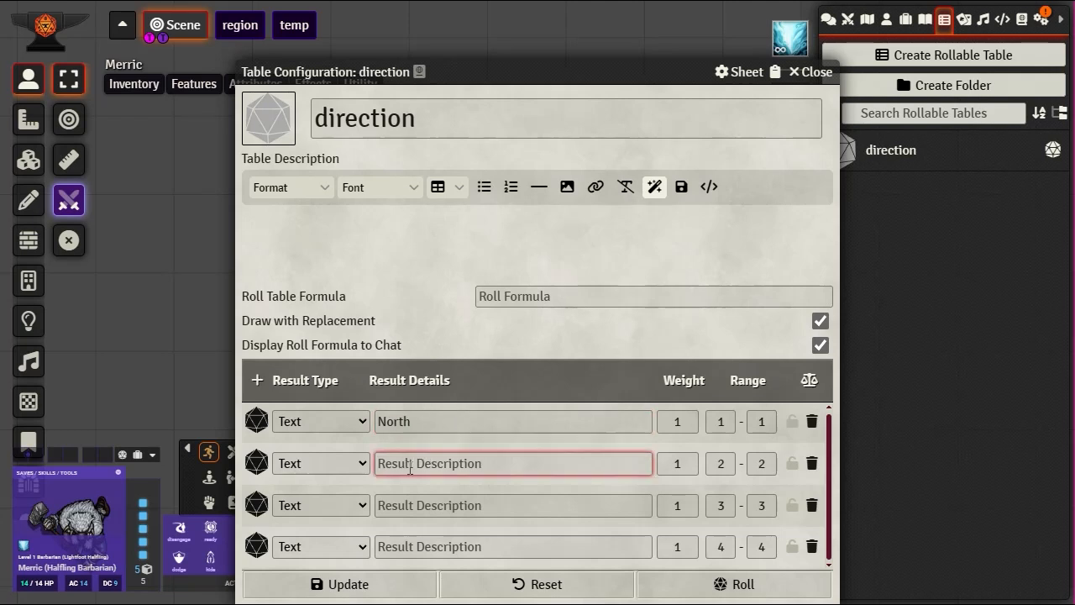
pyautogui.write('South')
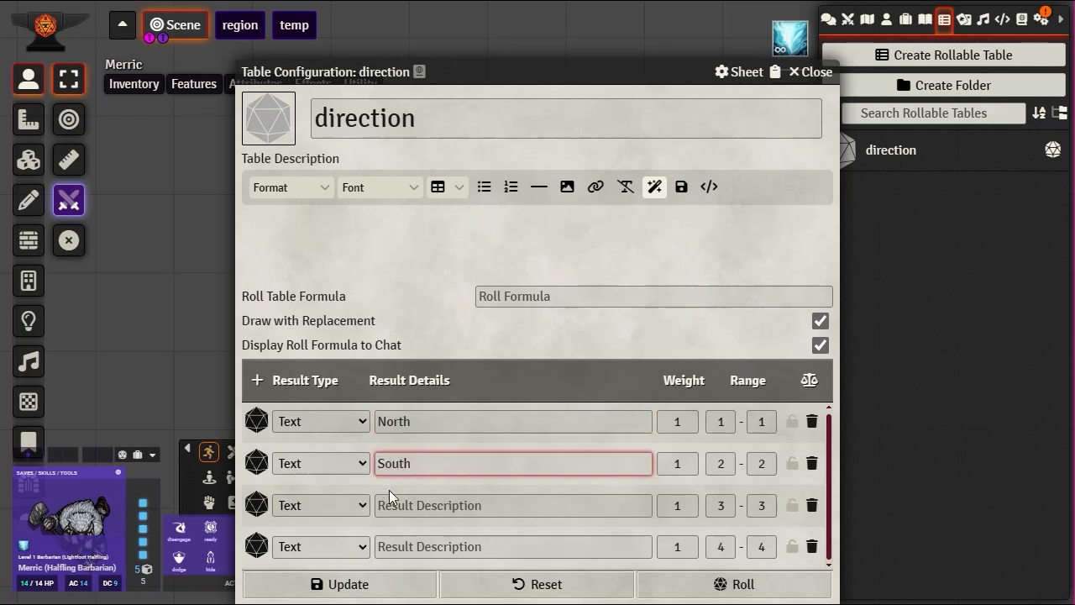
pyautogui.click(410, 504)
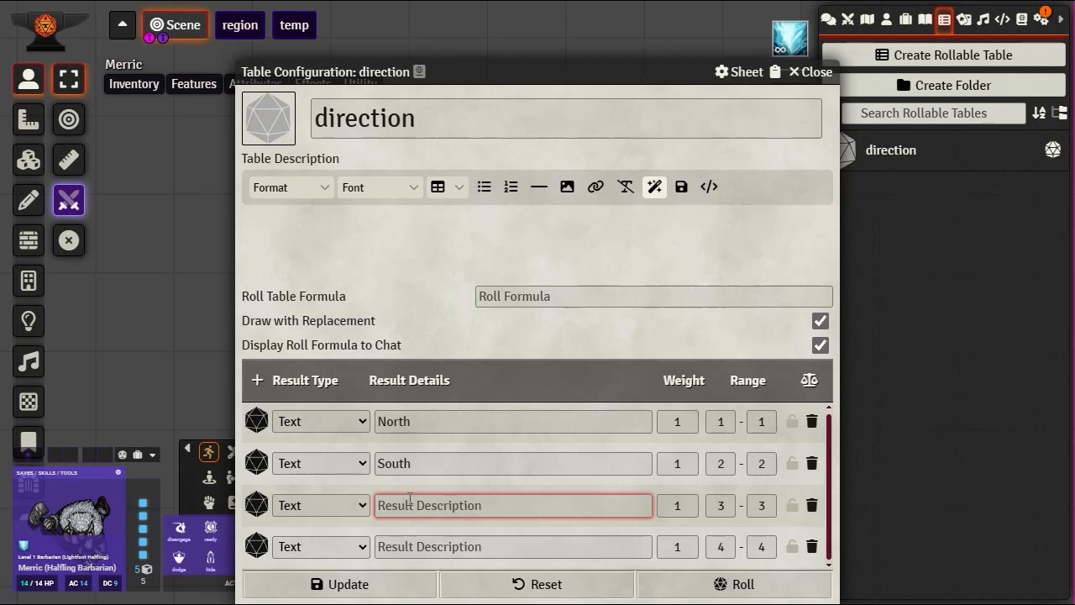
pyautogui.write('East')
pyautogui.click(414, 538)
pyautogui.write('West')
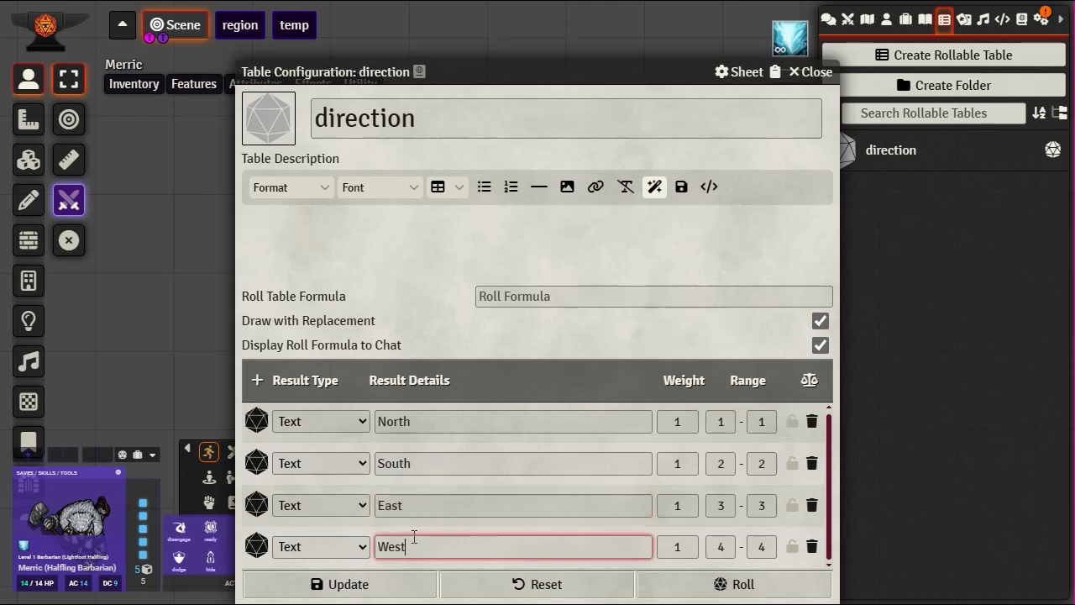
pyautogui.click(346, 584)
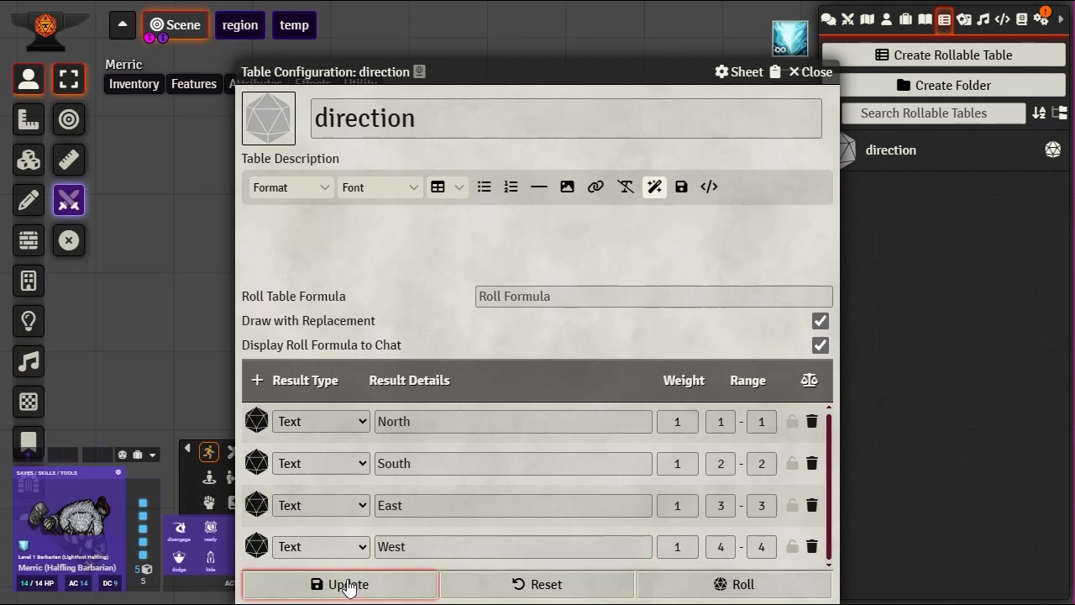
pyautogui.click(810, 72)
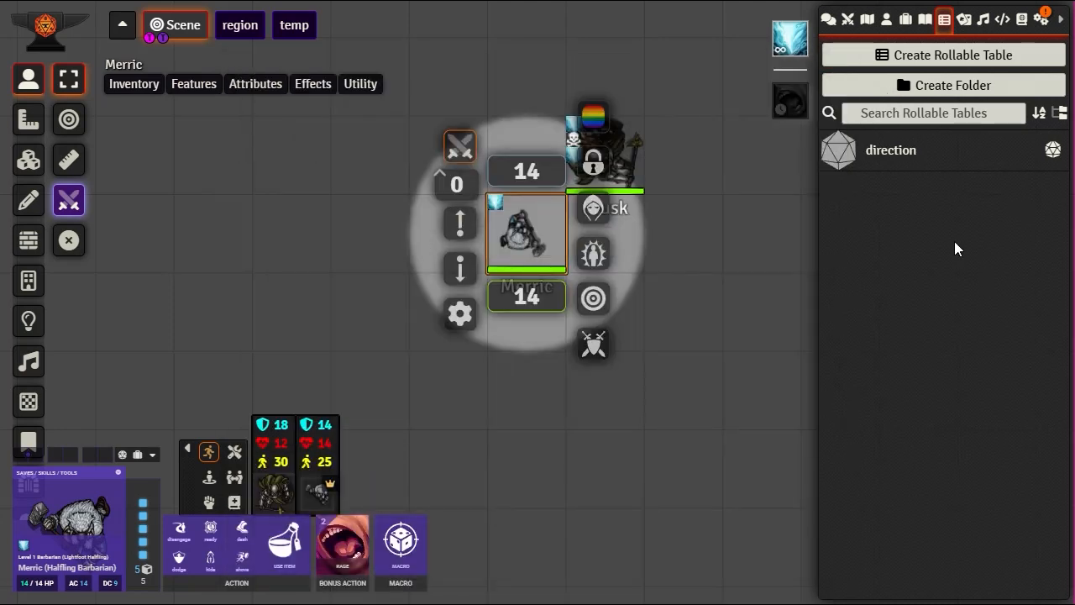
# Step: Roll the direction table from its configuration and check the drawn result in the chat log
pyautogui.click(892, 153)
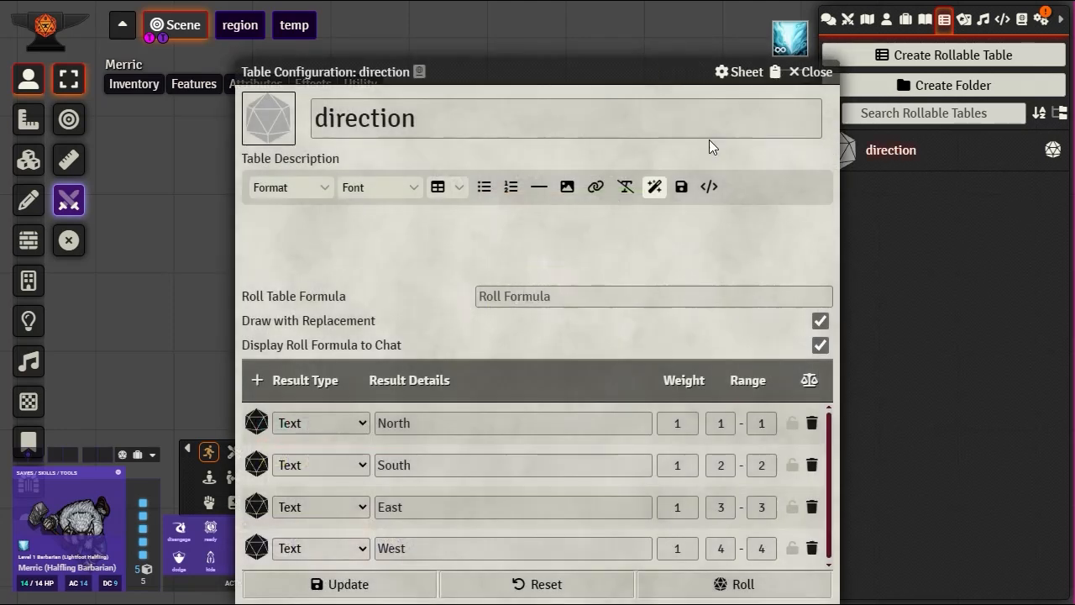
pyautogui.click(720, 586)
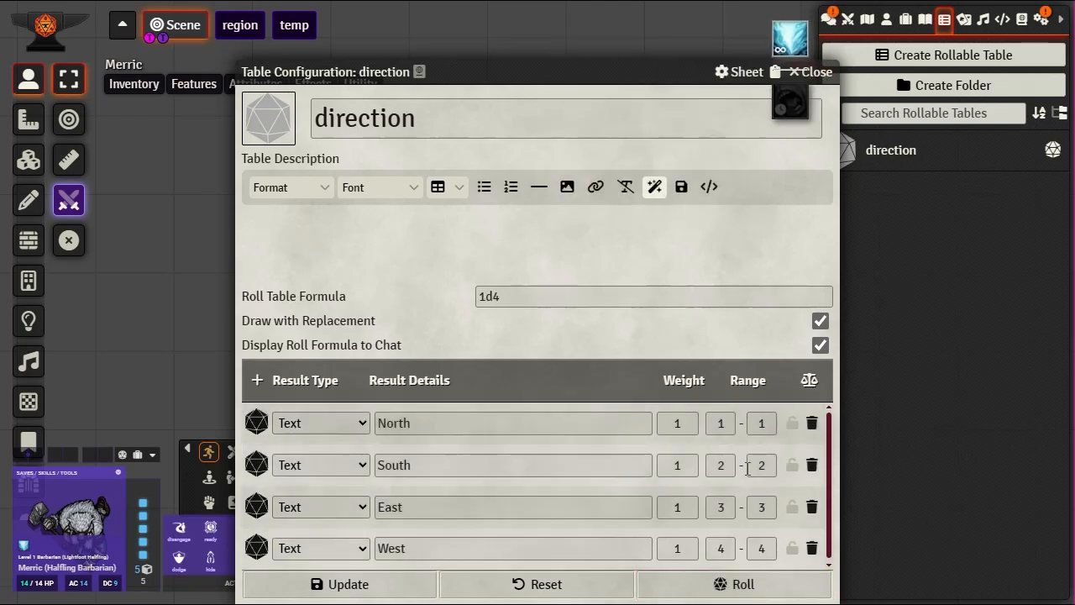
pyautogui.click(808, 72)
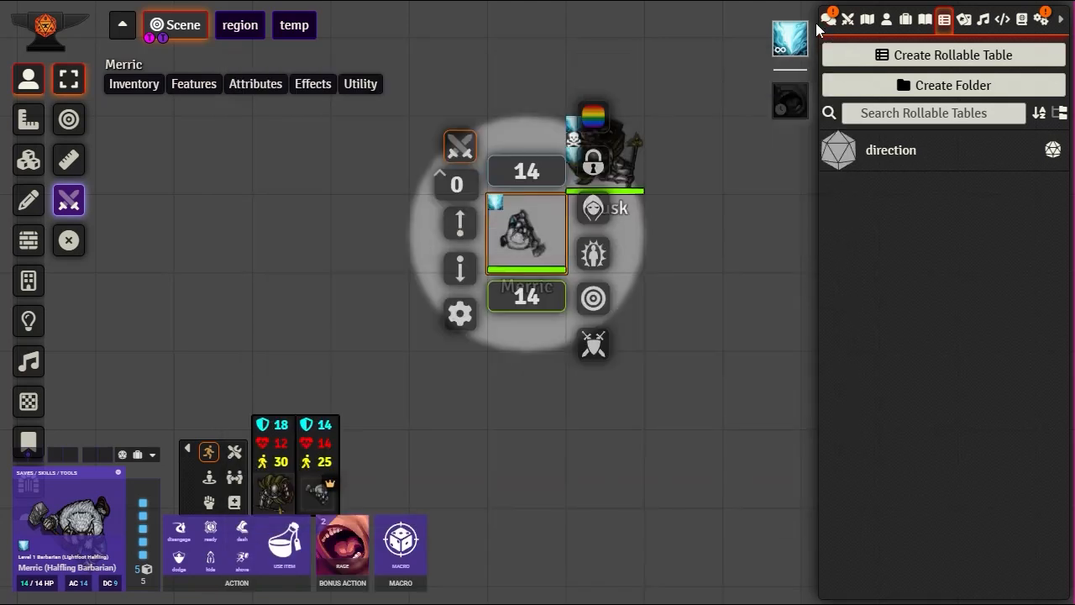
pyautogui.click(828, 20)
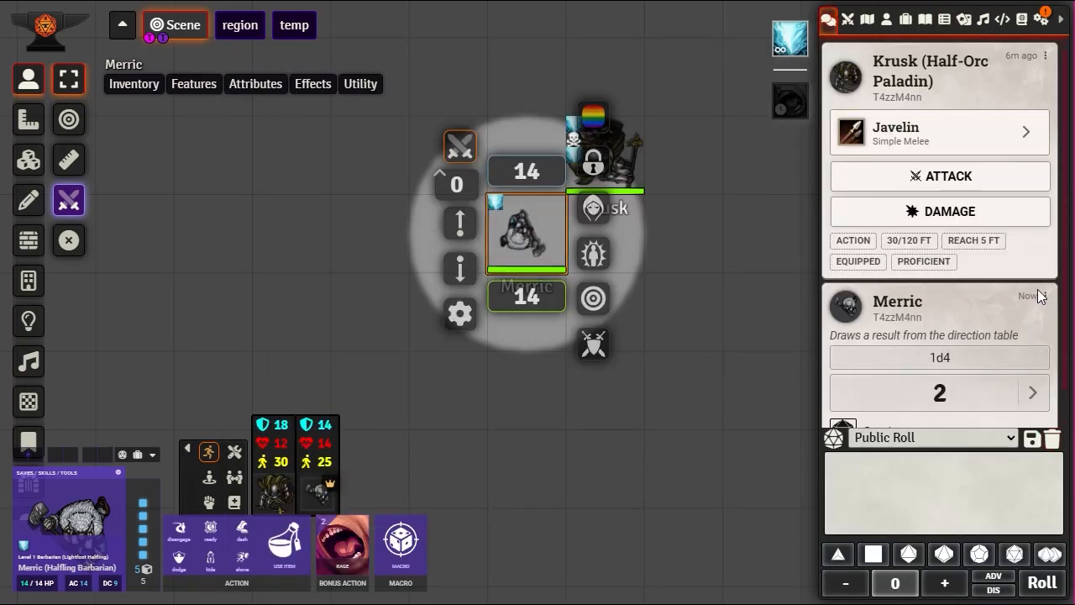
# Step: Roll the direction table directly from the rollable tables directory, then permanently clear the chat log
pyautogui.click(943, 26)
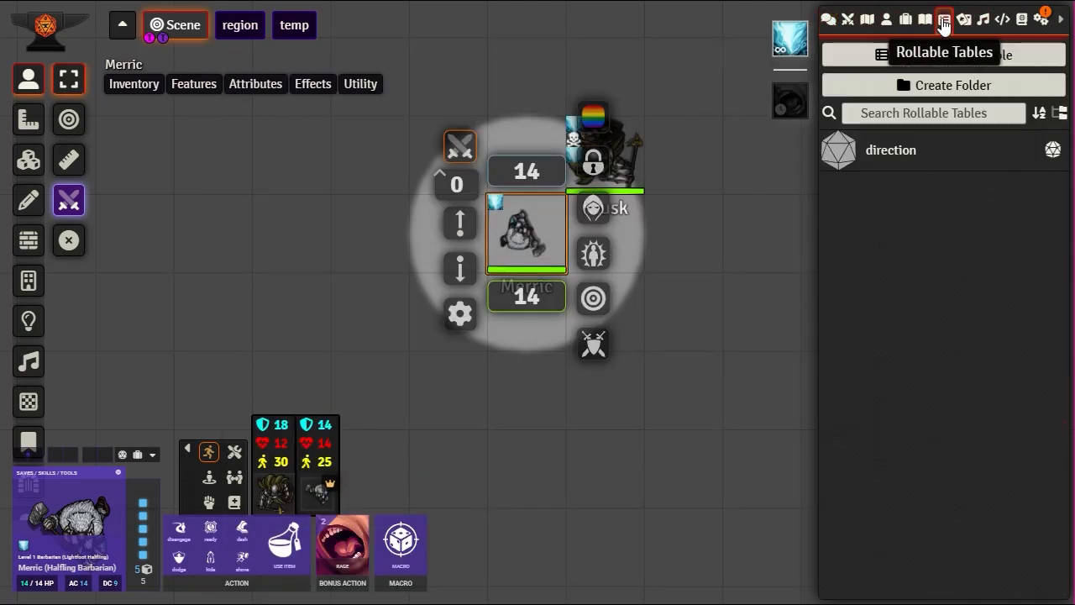
pyautogui.click(1053, 152)
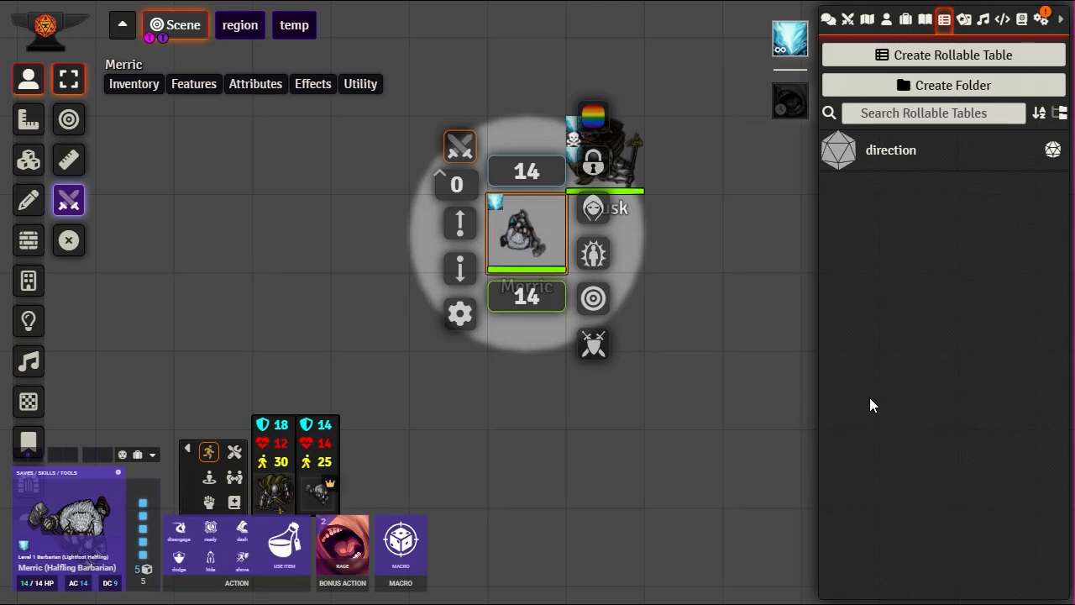
pyautogui.rightClick(884, 157)
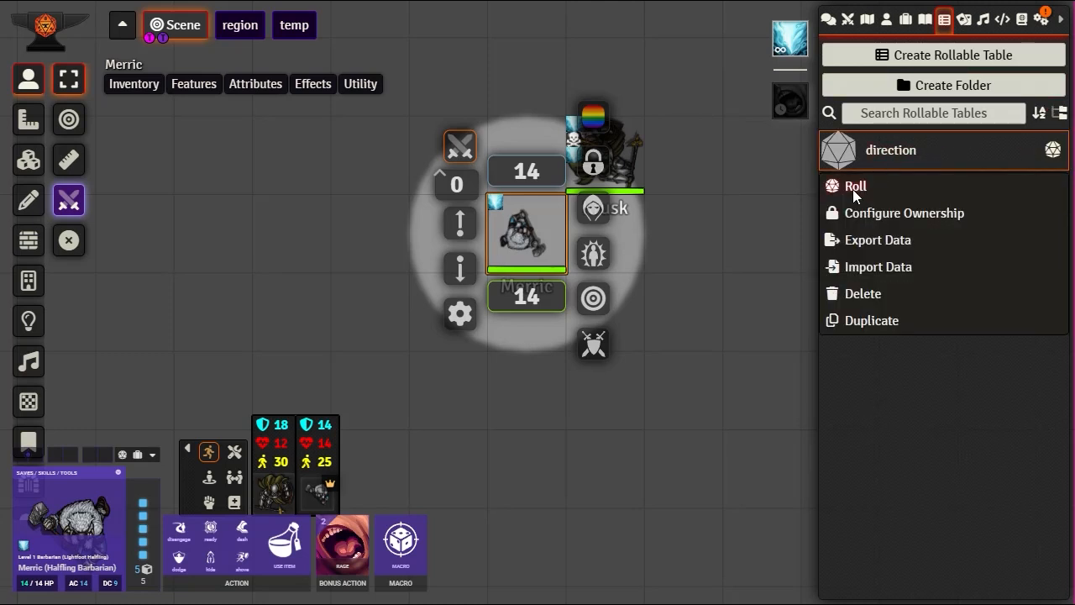
pyautogui.click(854, 187)
pyautogui.click(829, 17)
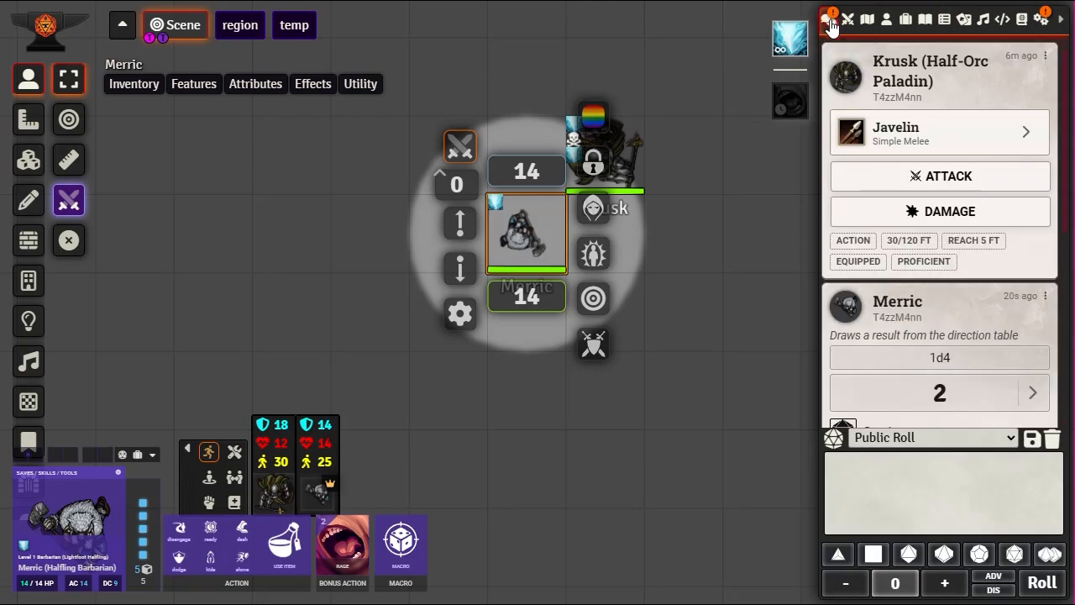
pyautogui.click(1052, 439)
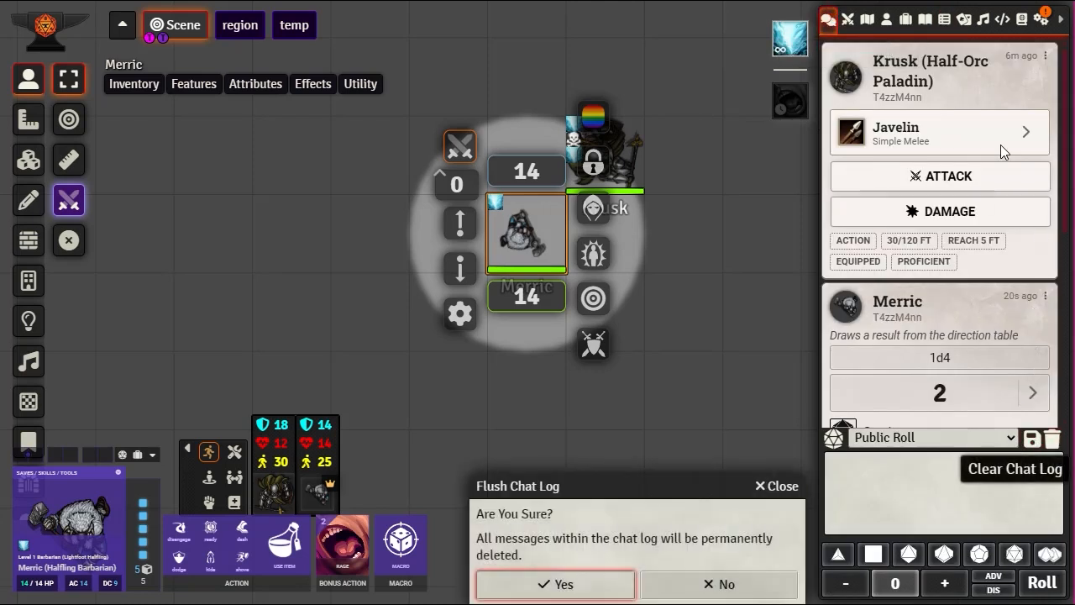
pyautogui.click(578, 592)
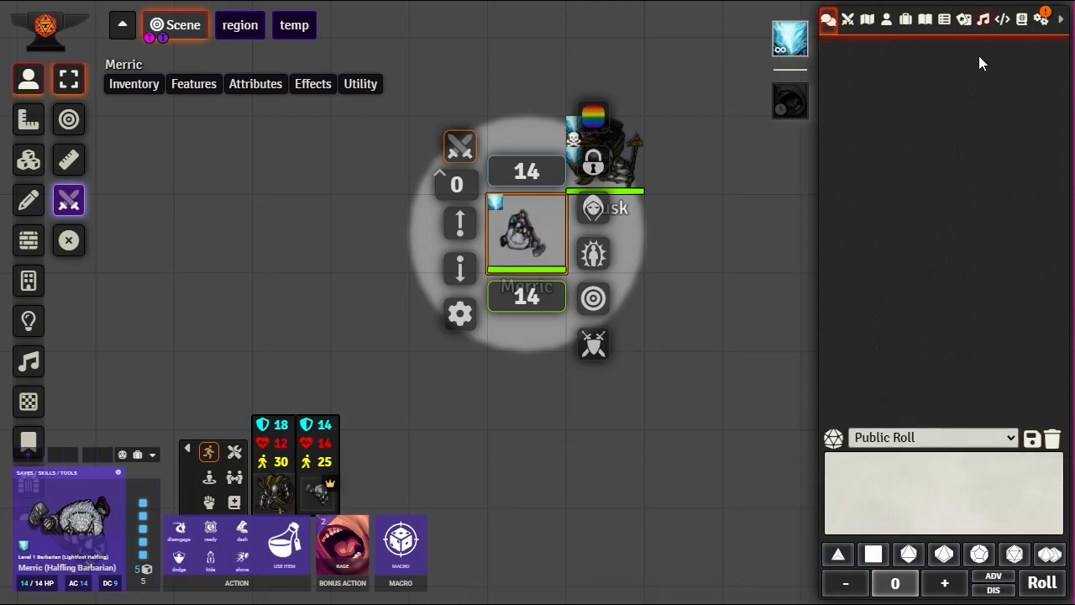
# Step: Reopen the direction table's configuration and add blank text result rows through row 23
pyautogui.click(948, 23)
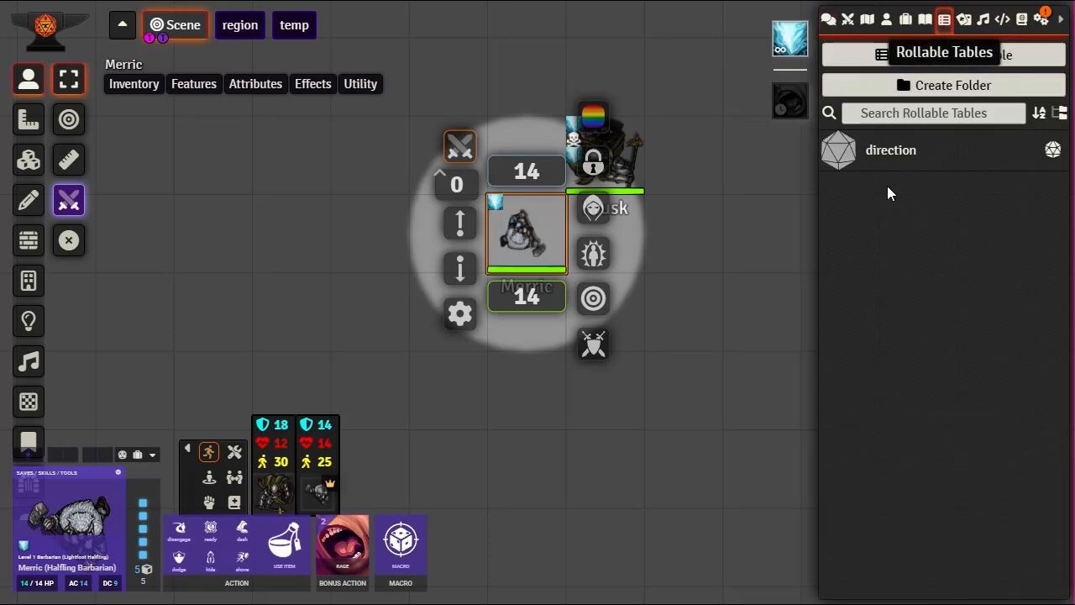
pyautogui.click(889, 151)
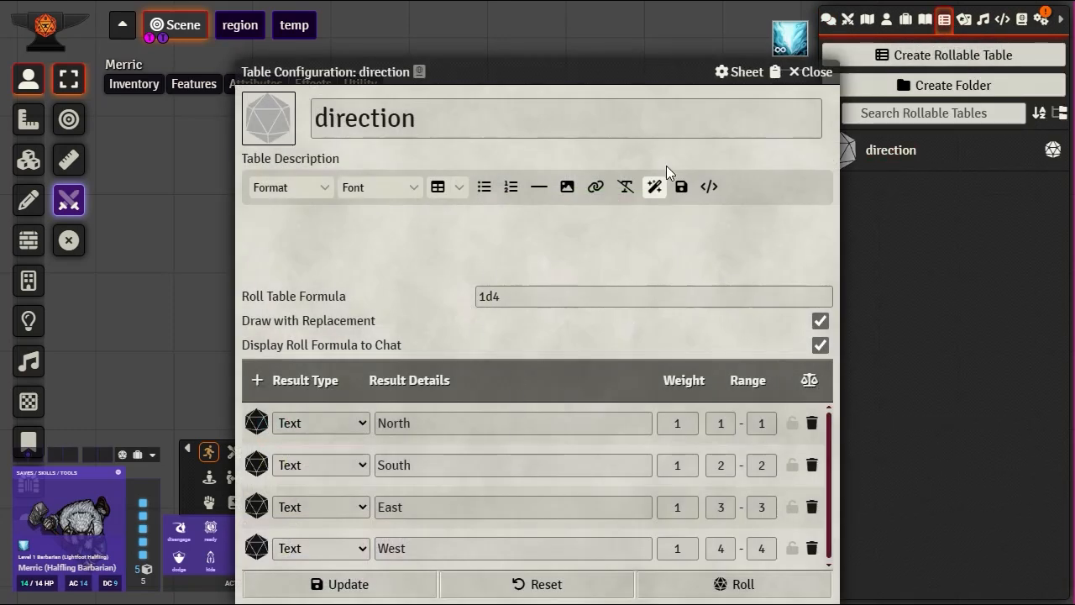
pyautogui.scroll(-1, 462, 466)
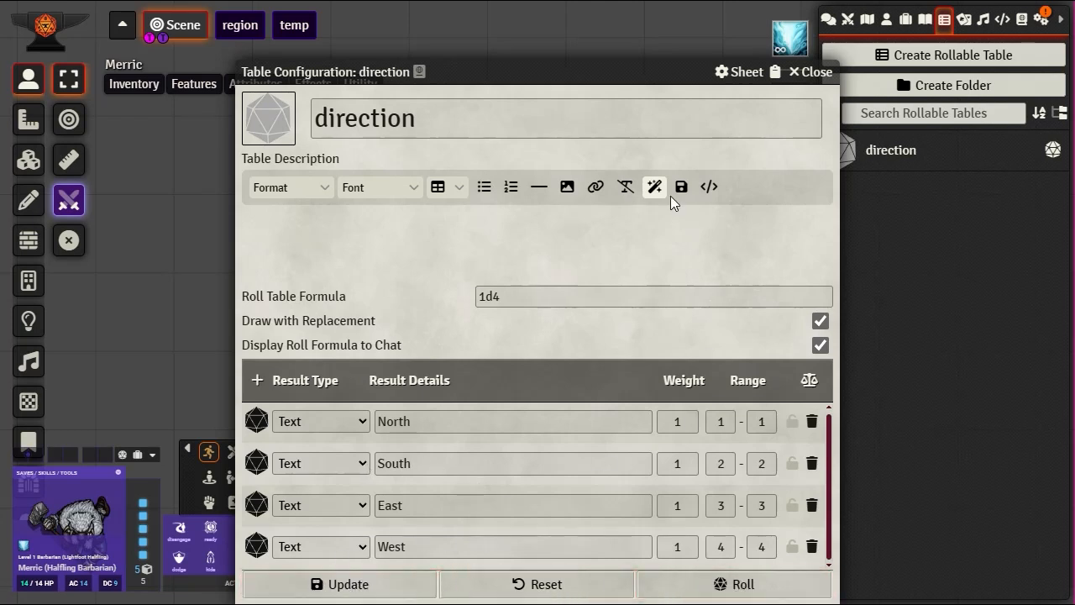
pyautogui.click(257, 380)
pyautogui.click(257, 381)
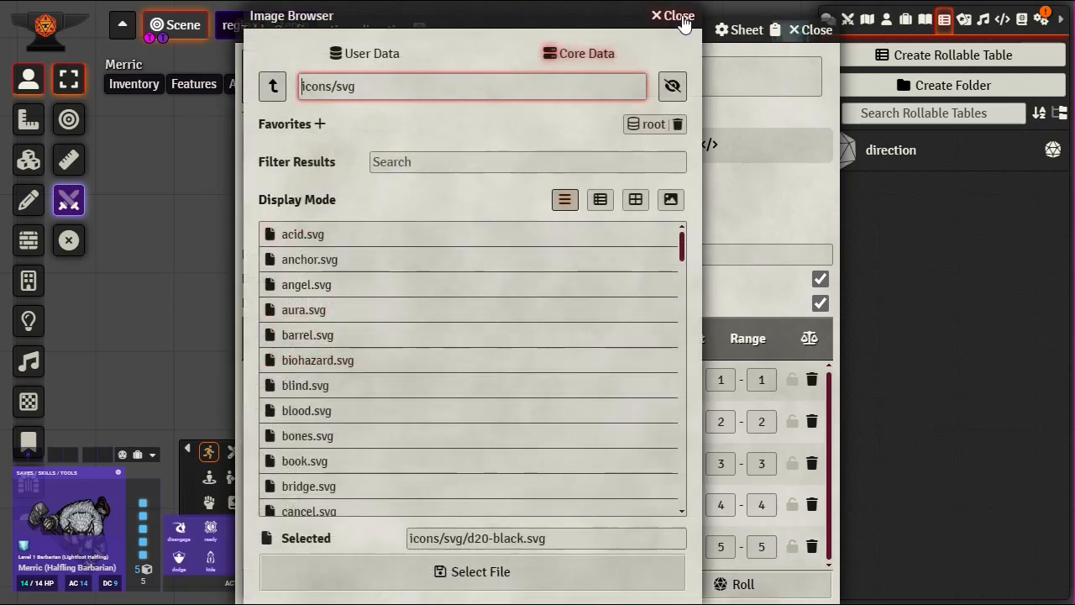
pyautogui.click(684, 20)
pyautogui.click(256, 338)
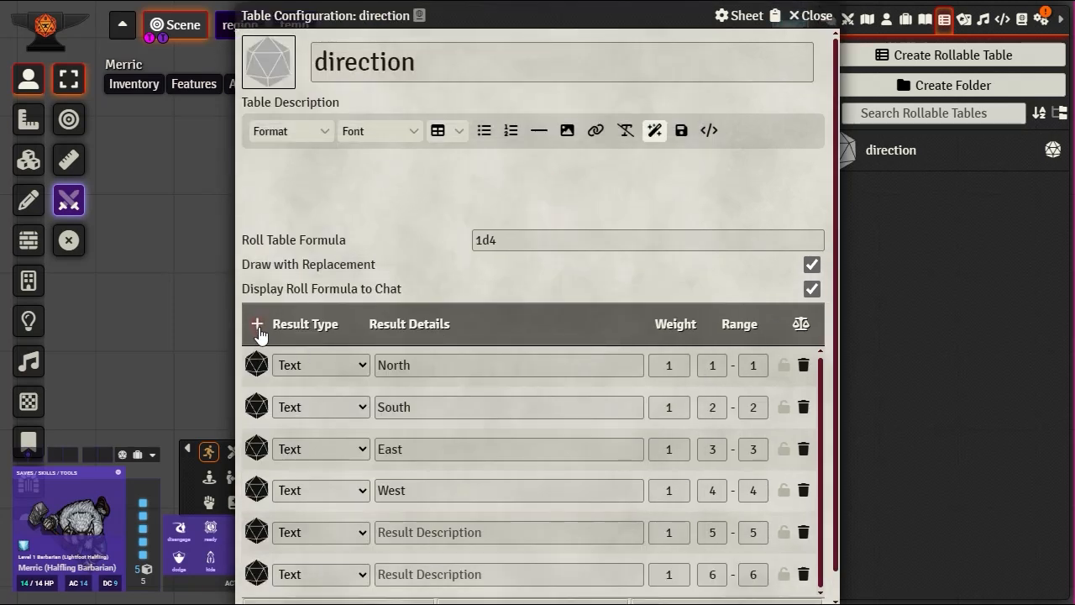
pyautogui.click(258, 325)
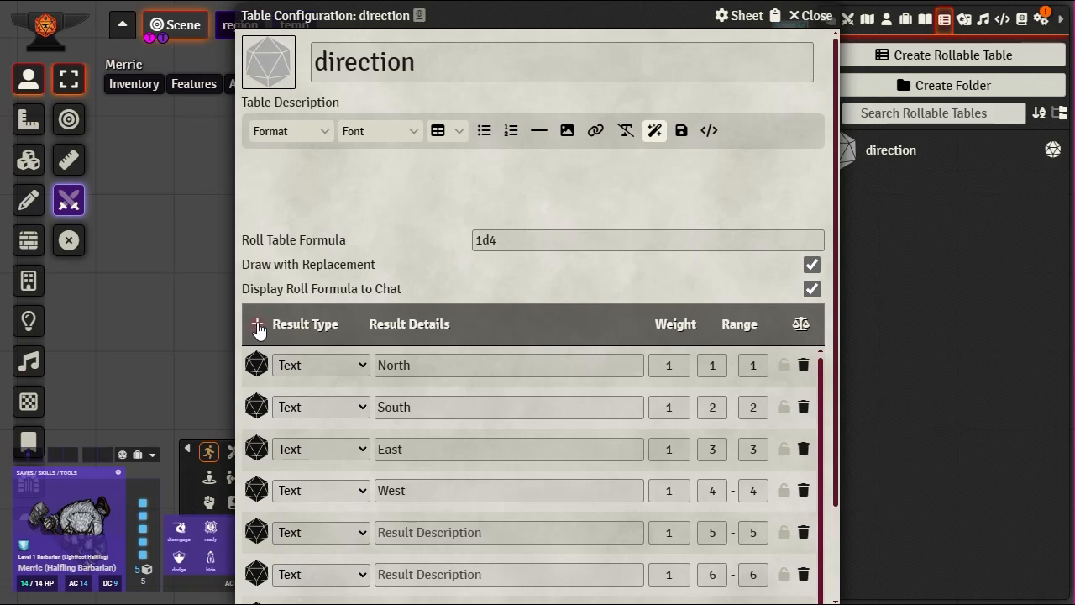
pyautogui.click(258, 327)
pyautogui.click(258, 328)
pyautogui.click(258, 328)
pyautogui.click(259, 328)
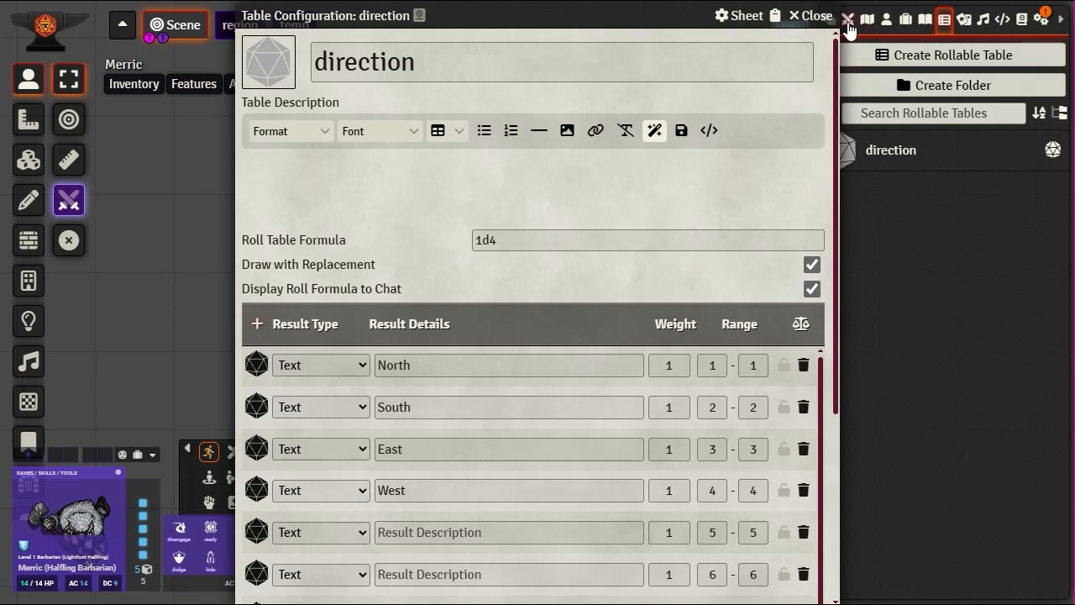
pyautogui.scroll(-7, 691, 278)
pyautogui.scroll(-3, 636, 430)
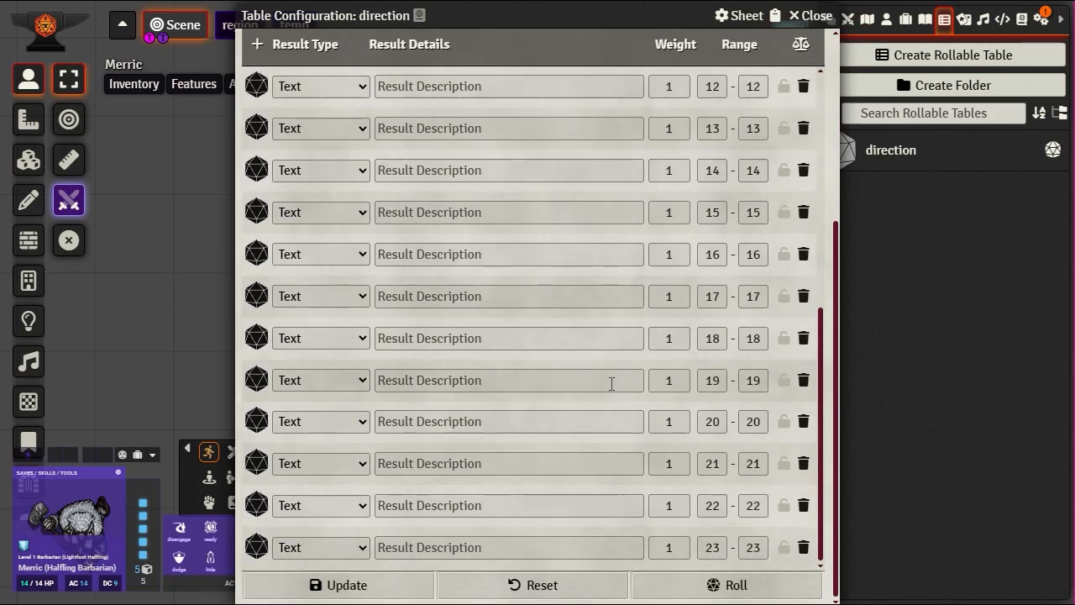
# Step: Close the direction table's configuration and return to the chat log
pyautogui.scroll(10, 663, 428)
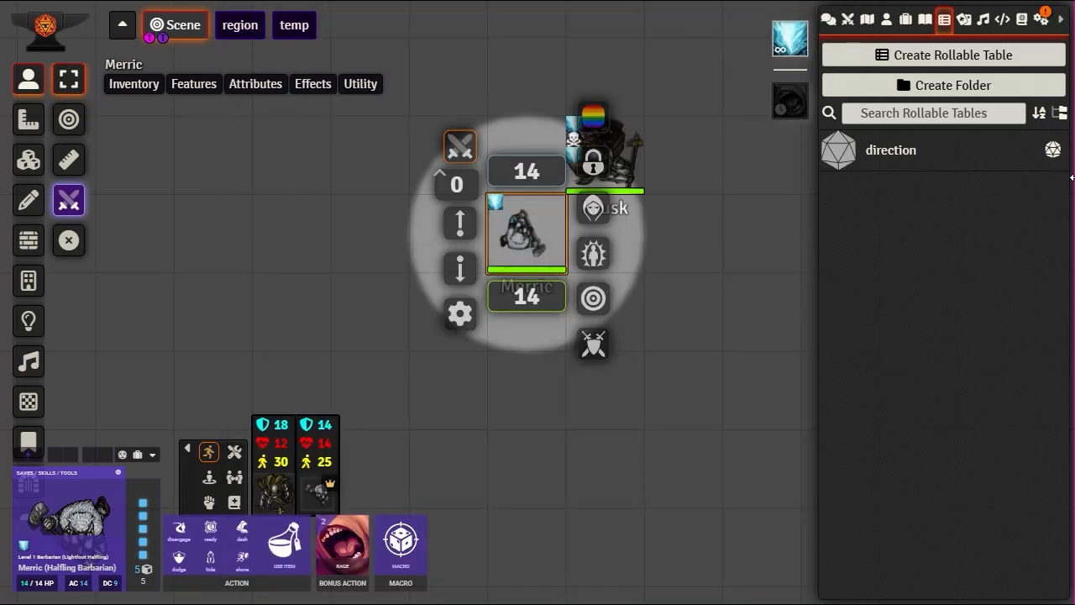
pyautogui.click(822, 16)
pyautogui.click(830, 18)
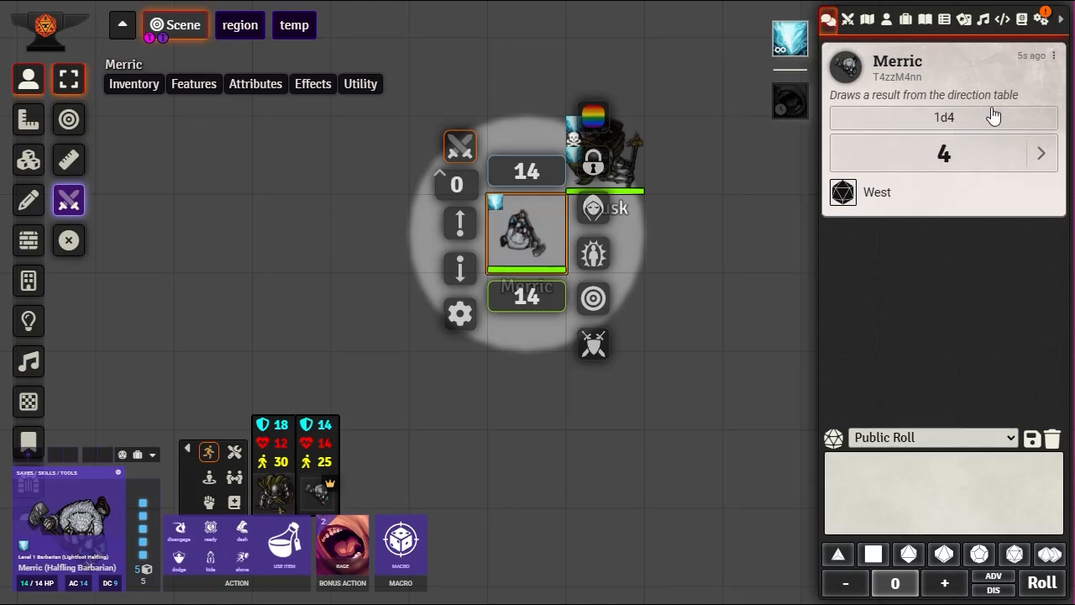
# Step: Review the context options of the direction table's chat result, then permanently clear the chat log
pyautogui.click(1056, 61)
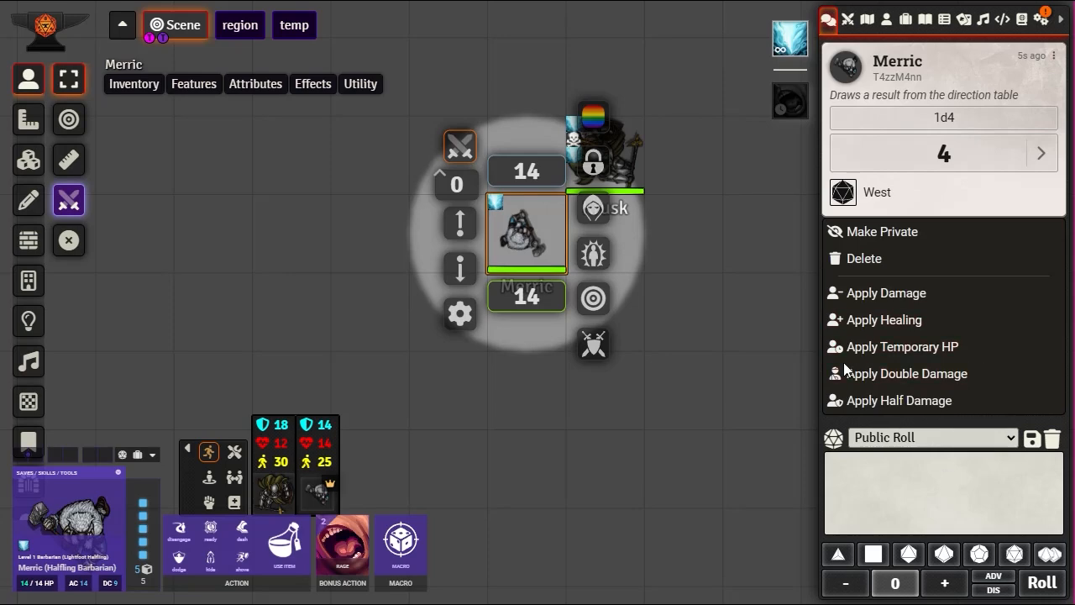
pyautogui.click(735, 325)
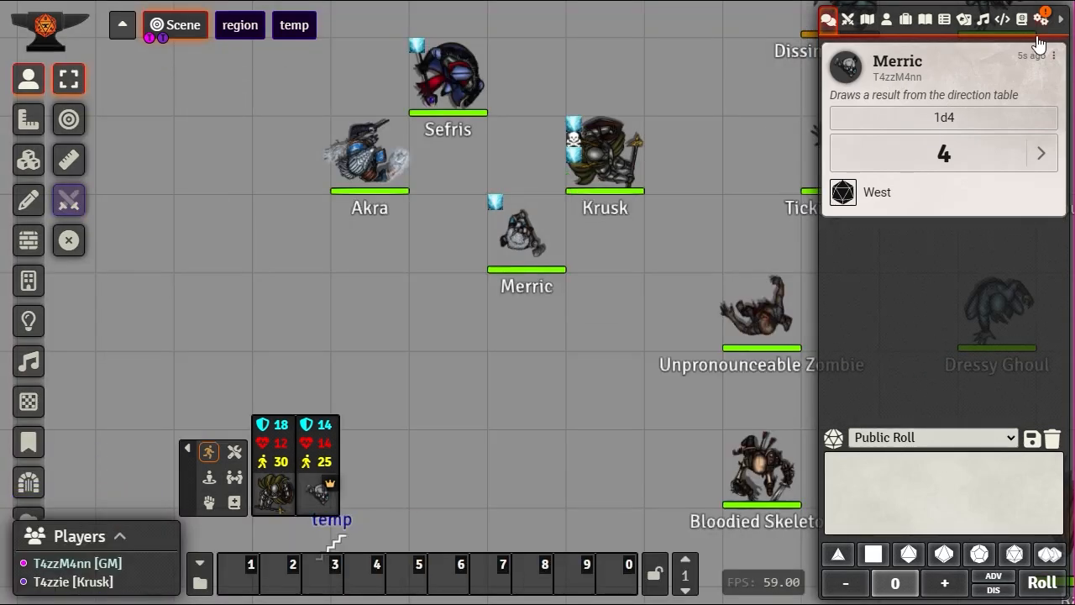
pyautogui.click(1055, 450)
pyautogui.click(557, 583)
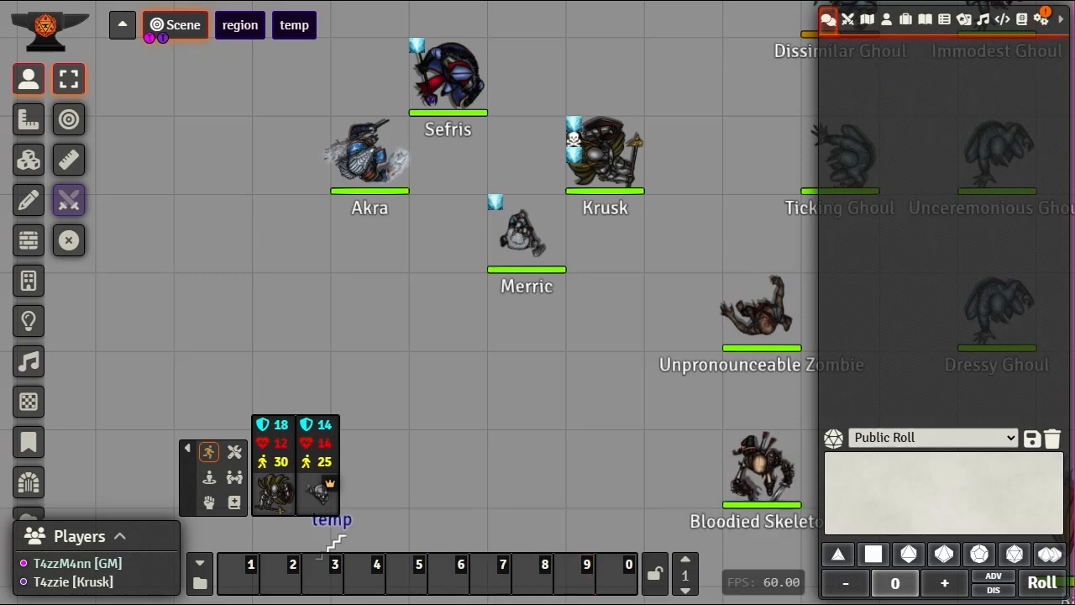
# Step: Create a new Vehicle actor named car in the players folder
pyautogui.click(887, 20)
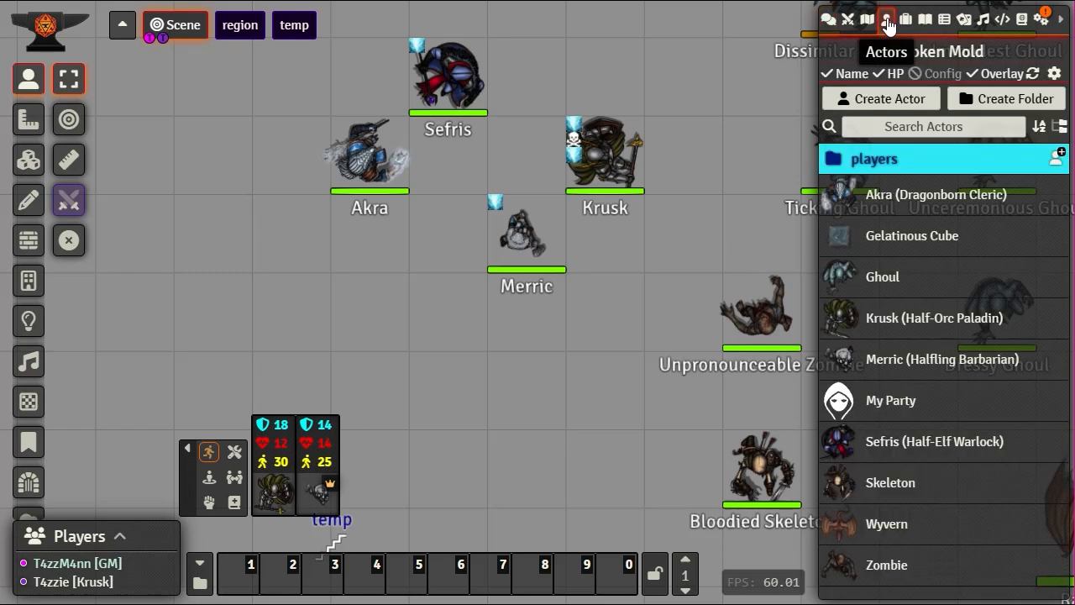
pyautogui.click(878, 104)
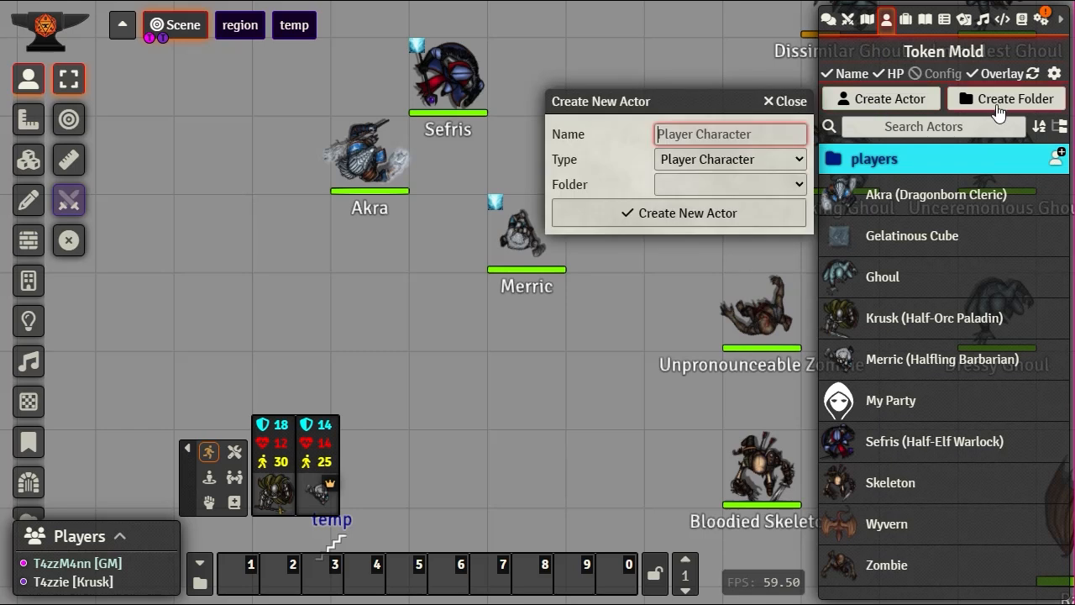
pyautogui.click(747, 158)
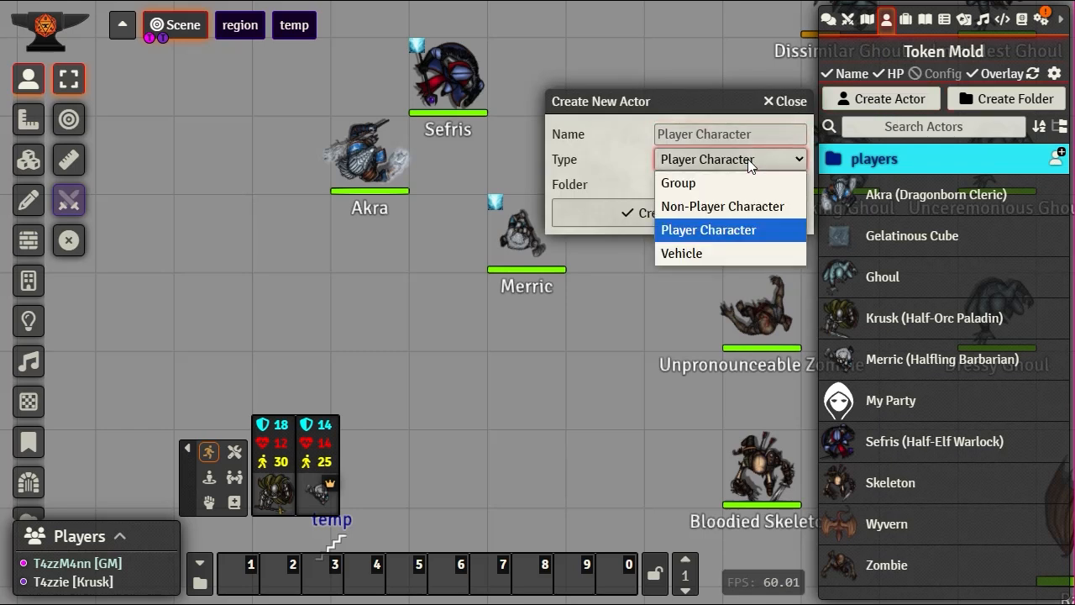
pyautogui.click(683, 254)
pyautogui.click(692, 183)
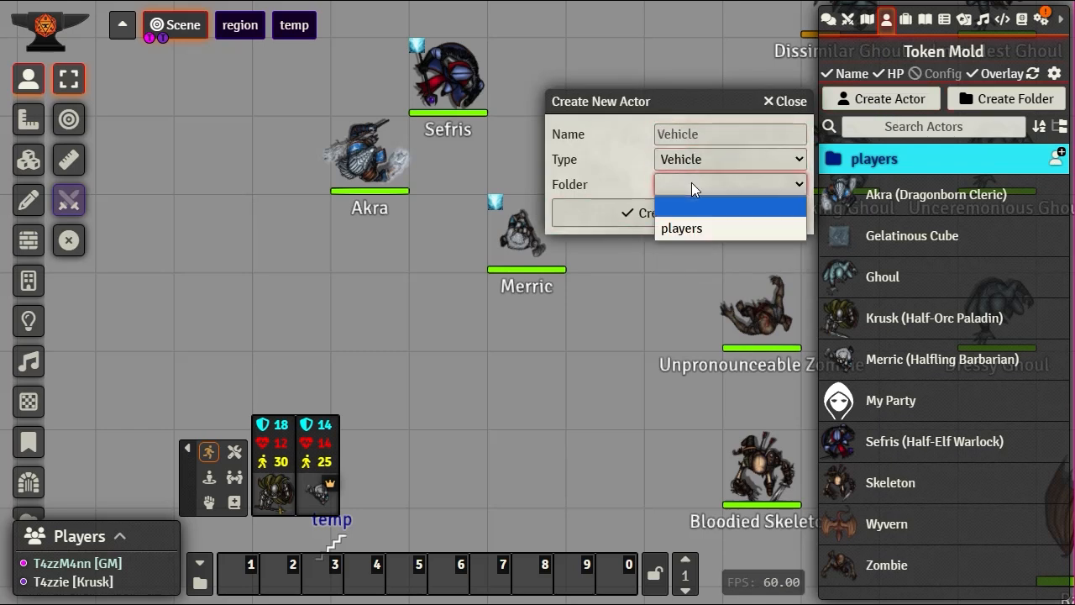
pyautogui.click(691, 182)
pyautogui.click(692, 182)
pyautogui.click(695, 227)
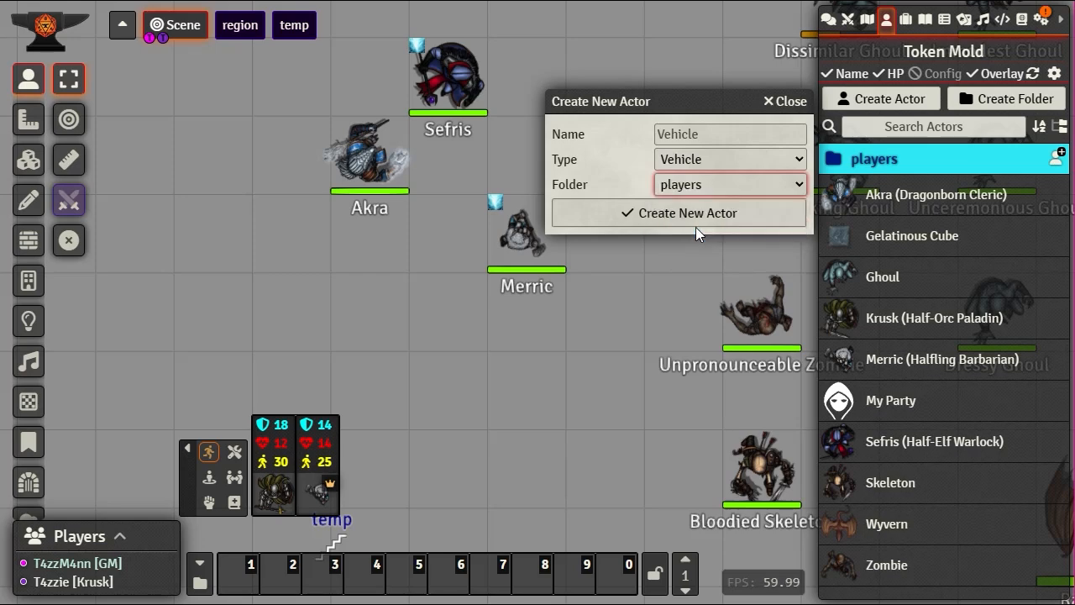
pyautogui.click(667, 135)
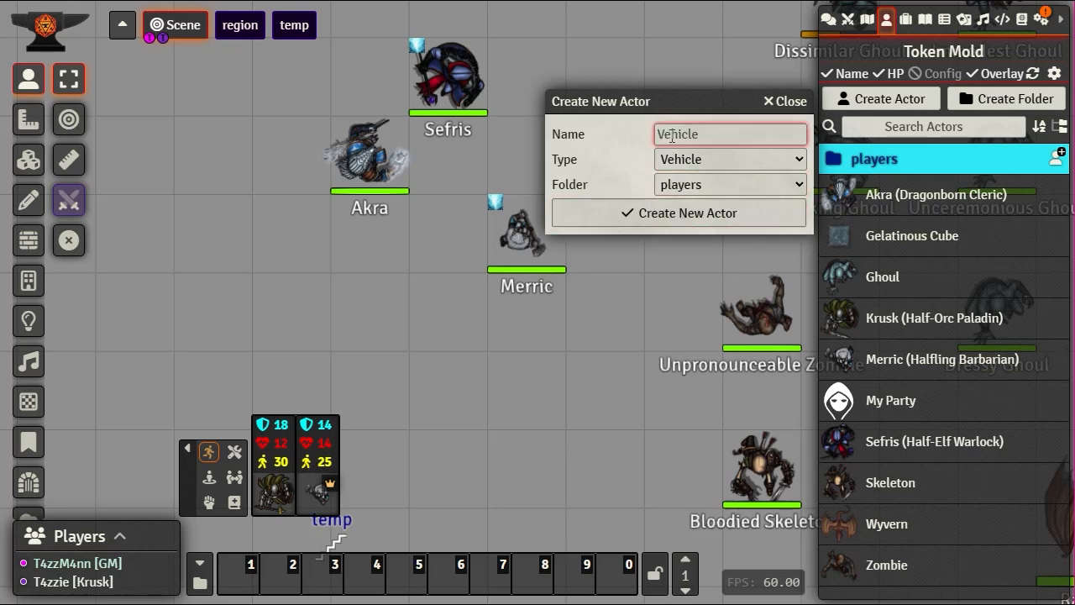
pyautogui.write('car')
pyautogui.click(687, 218)
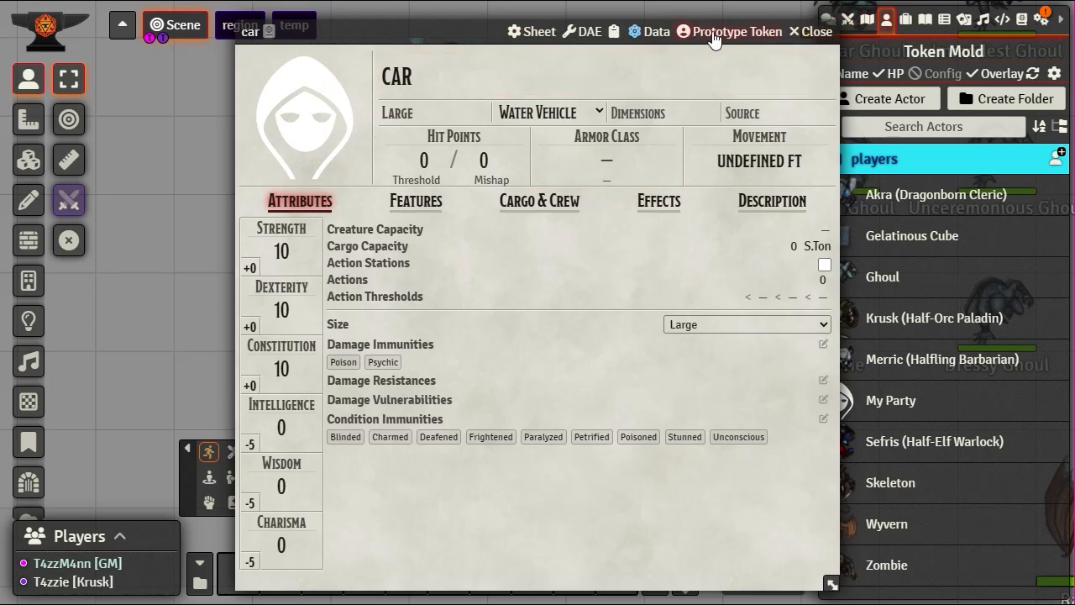
# Step: Review the weight unit options in the car's sheet configuration, then close it without changes
pyautogui.click(521, 38)
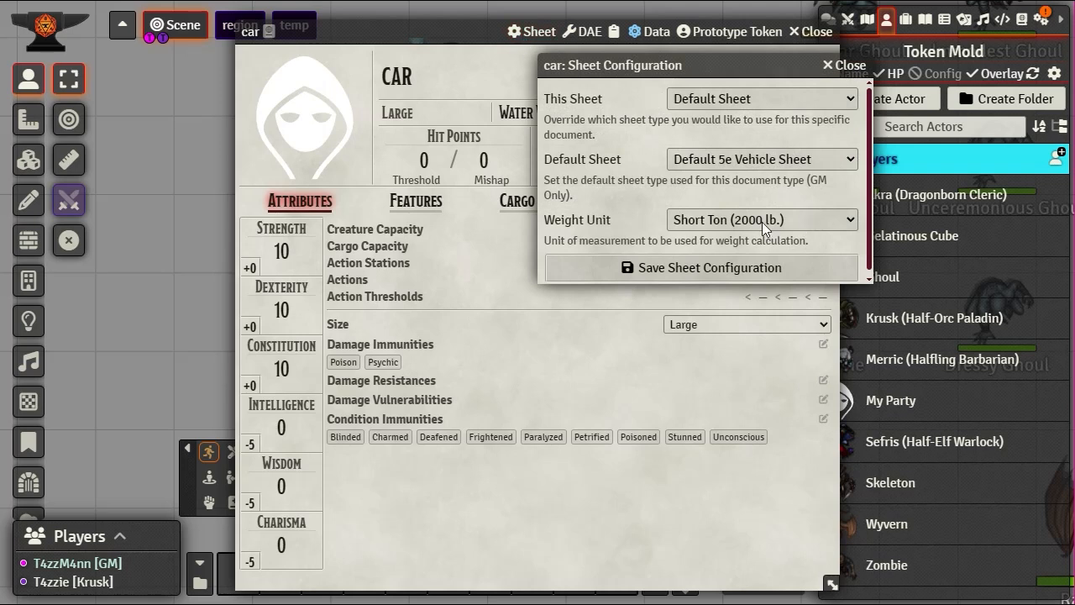
pyautogui.moveTo(643, 66); pyautogui.dragTo(278, 60)
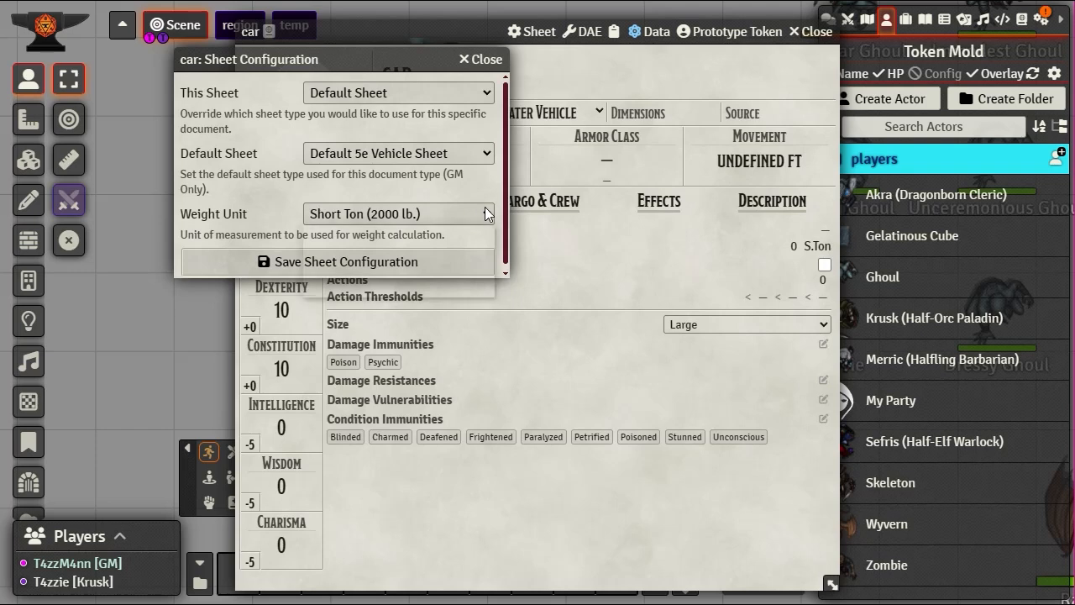
pyautogui.click(485, 210)
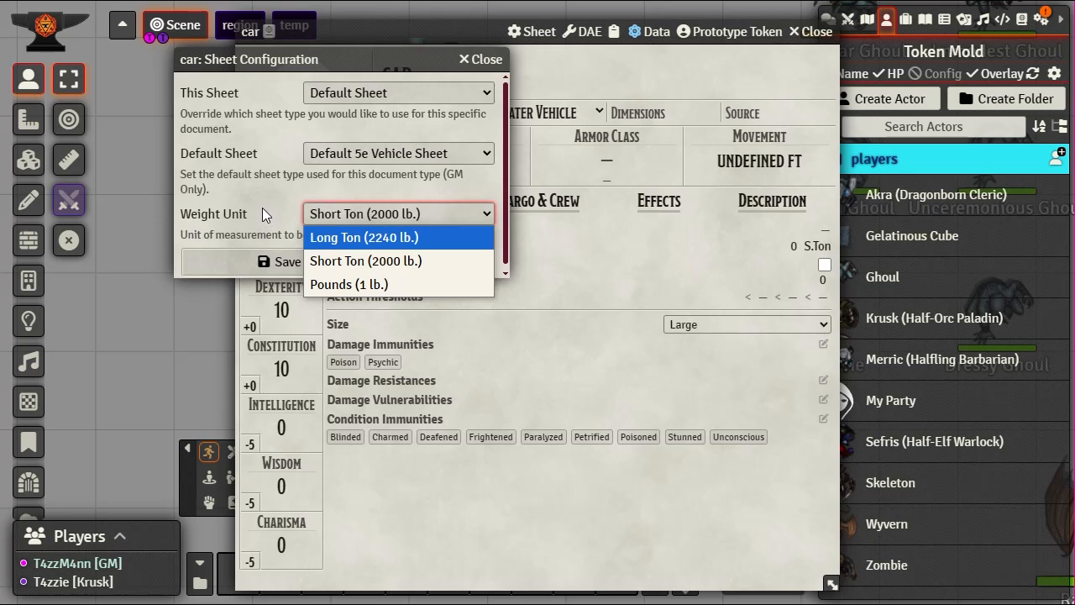
pyautogui.click(349, 261)
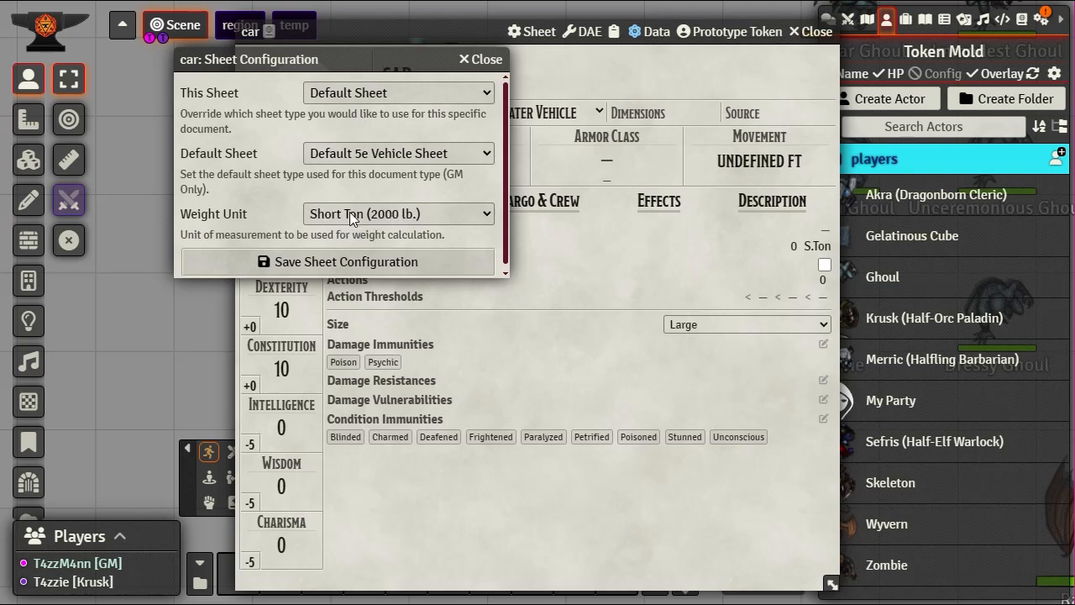
pyautogui.click(491, 59)
# Step: Look through the car sheet's Features, Cargo & Crew and Effects sections, then return to its Attributes
pyautogui.click(394, 201)
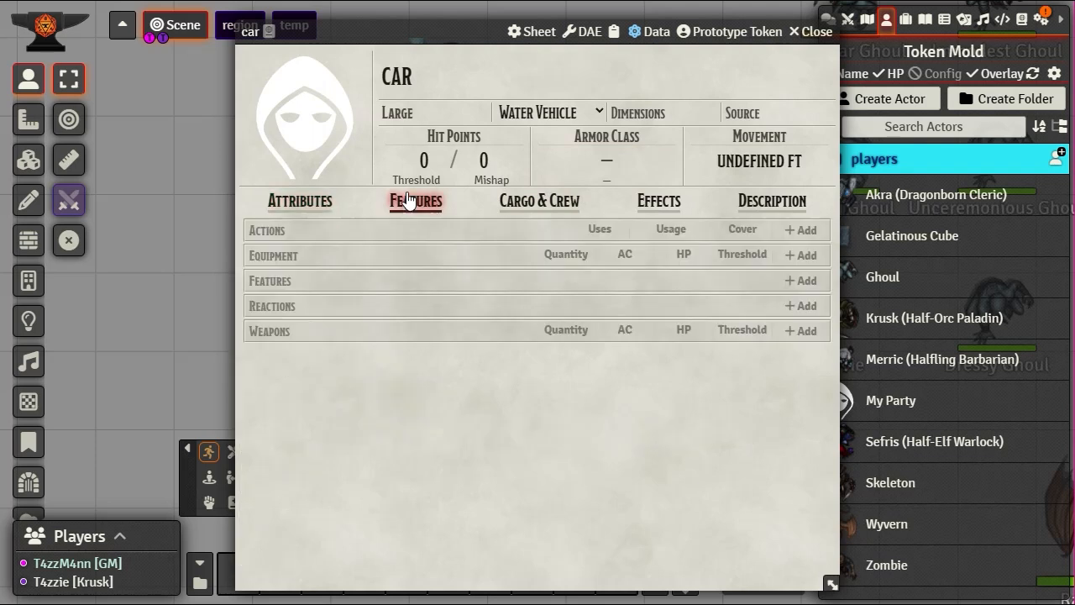
pyautogui.click(560, 206)
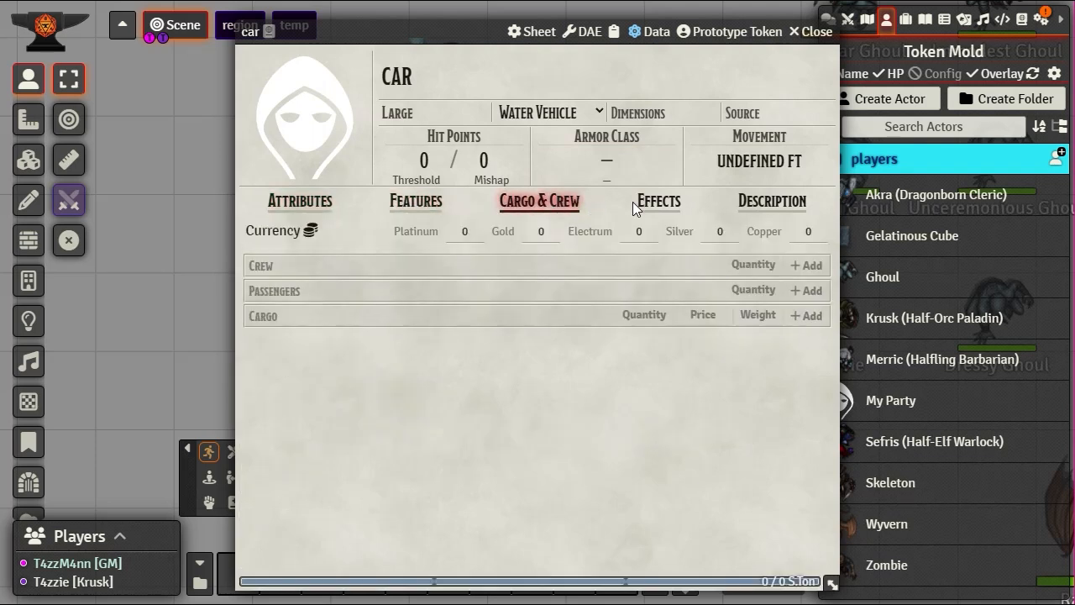
pyautogui.click(659, 203)
pyautogui.click(528, 207)
pyautogui.click(307, 205)
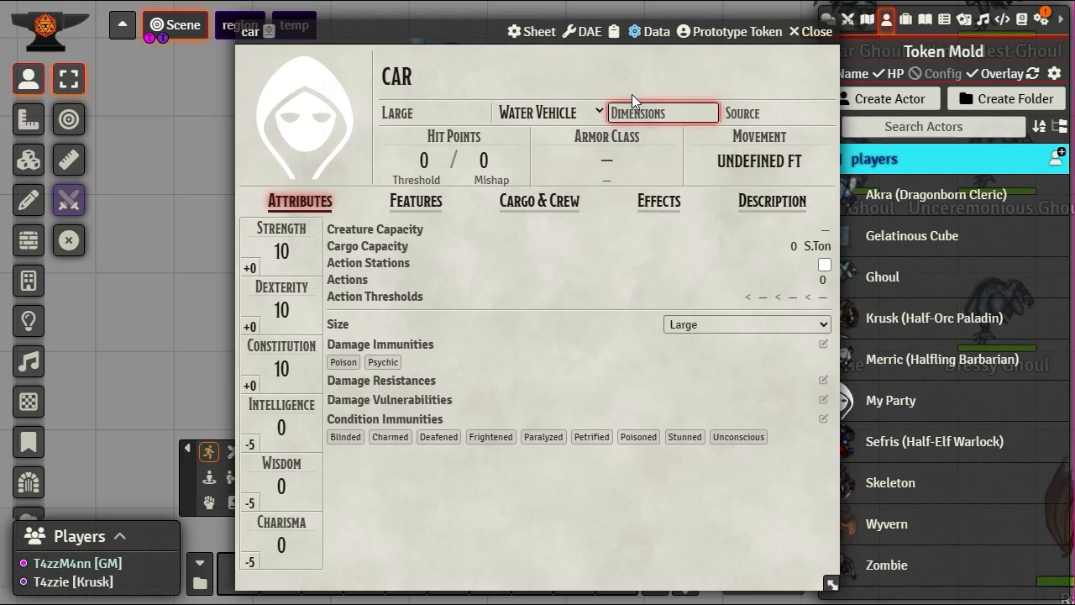
# Step: Set the car sheet's weight unit to Long Ton (2240 lb.), save the configuration and close the sheet
pyautogui.click(538, 33)
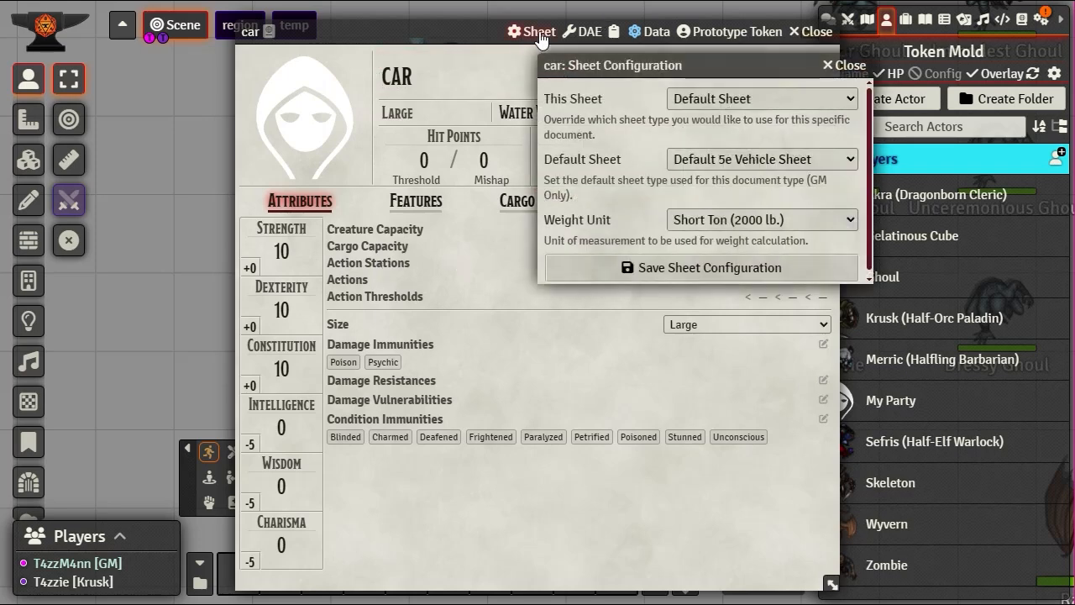
pyautogui.click(813, 220)
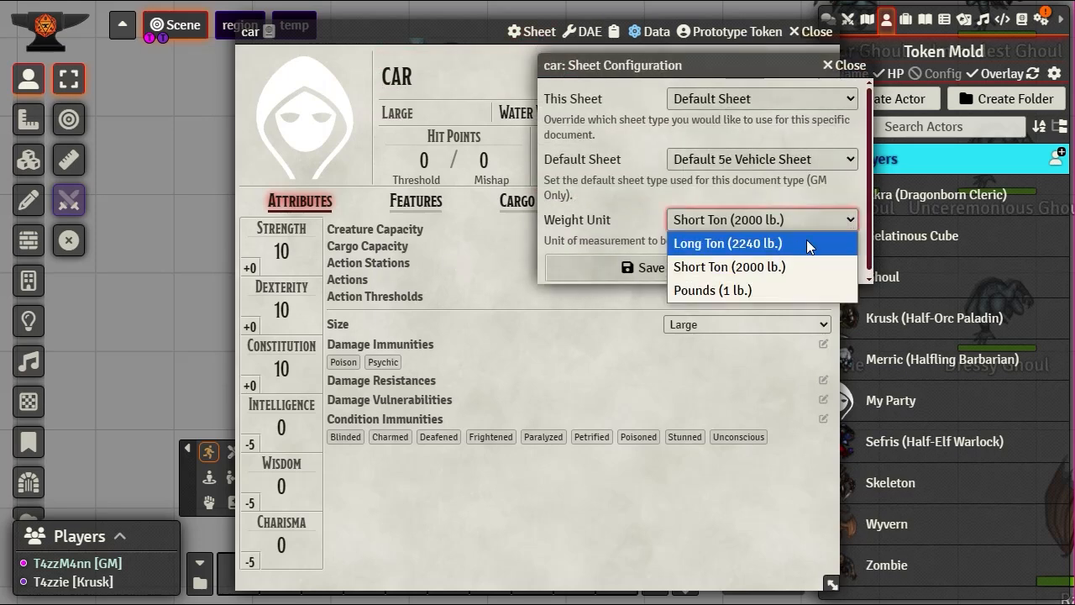
pyautogui.click(780, 242)
pyautogui.click(750, 267)
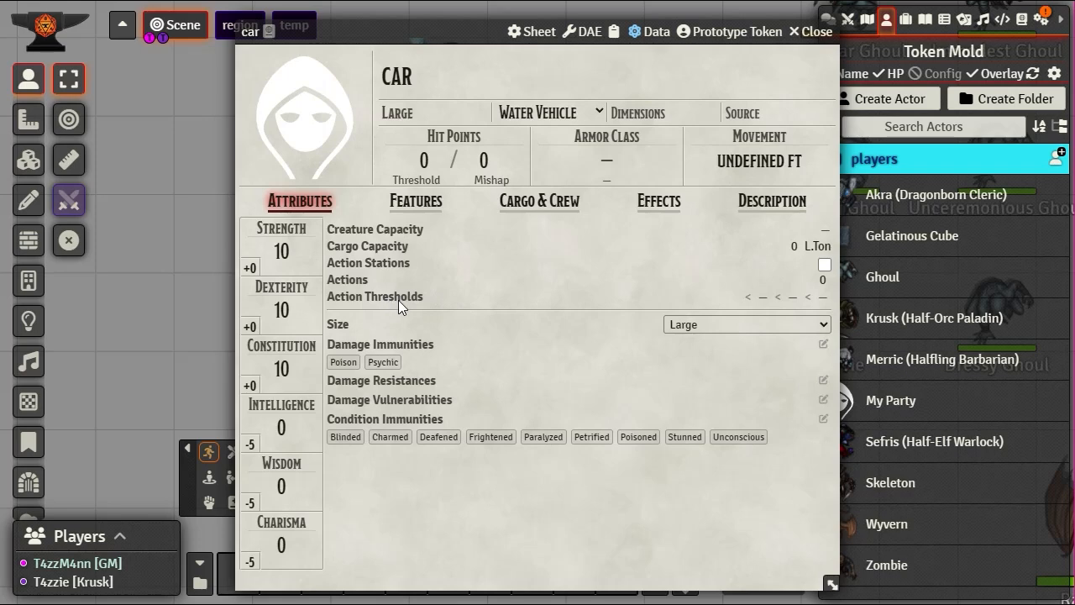
pyautogui.click(816, 32)
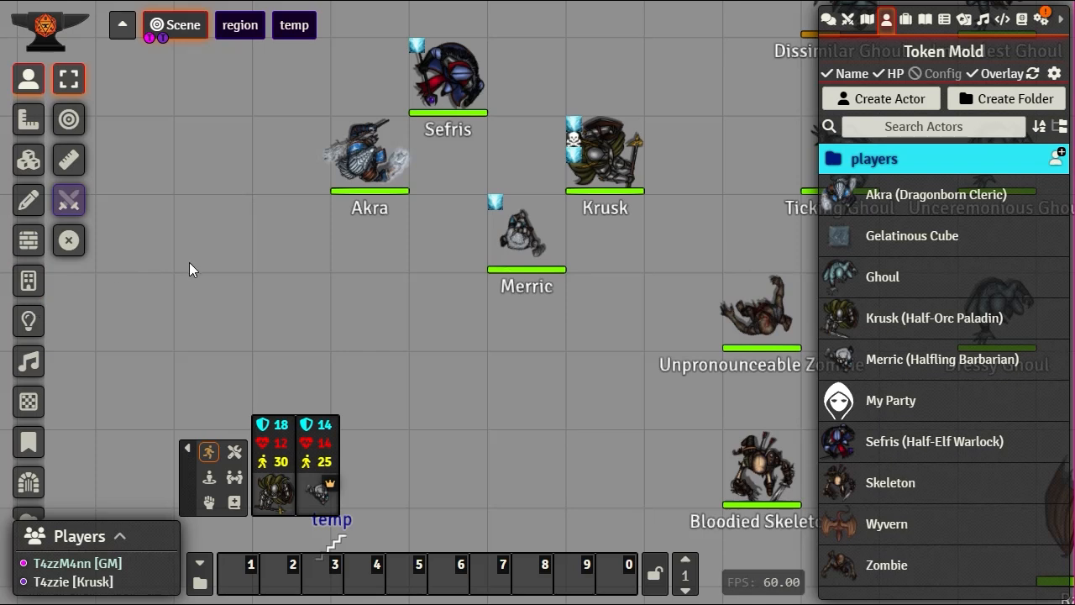
# Step: Switch back and forth between the region and temp scenes, finishing on the temp scene's dungeon map
pyautogui.click(288, 27)
pyautogui.click(239, 27)
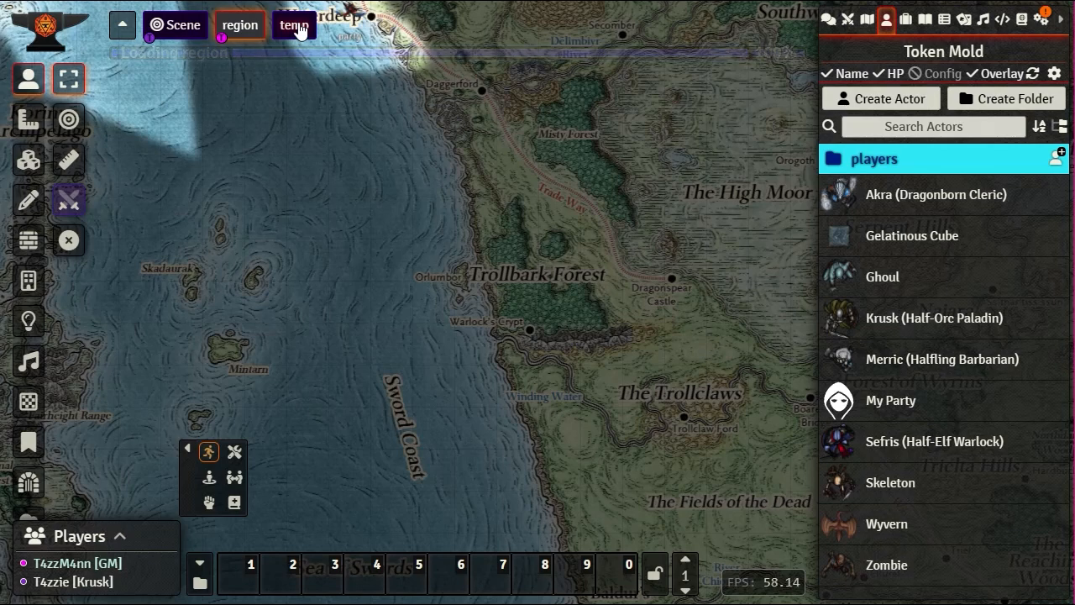
pyautogui.click(296, 27)
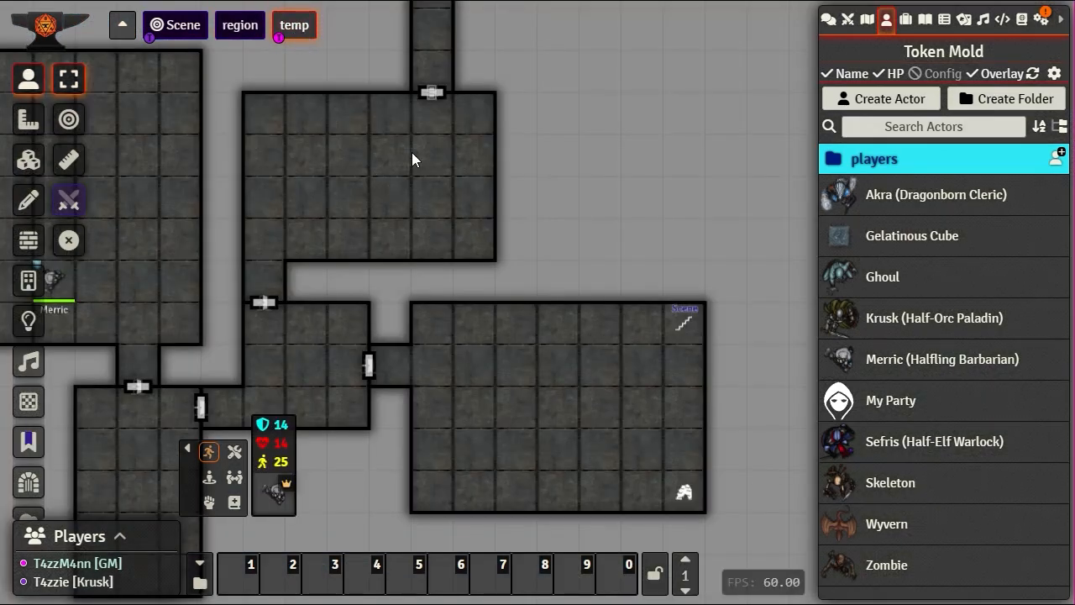
pyautogui.click(240, 28)
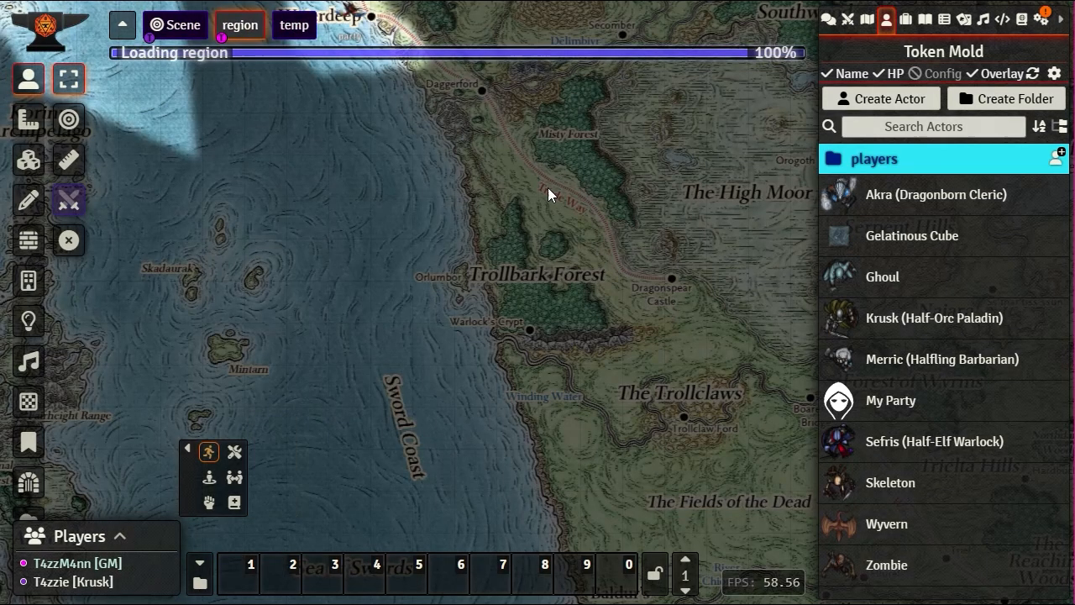
pyautogui.click(294, 26)
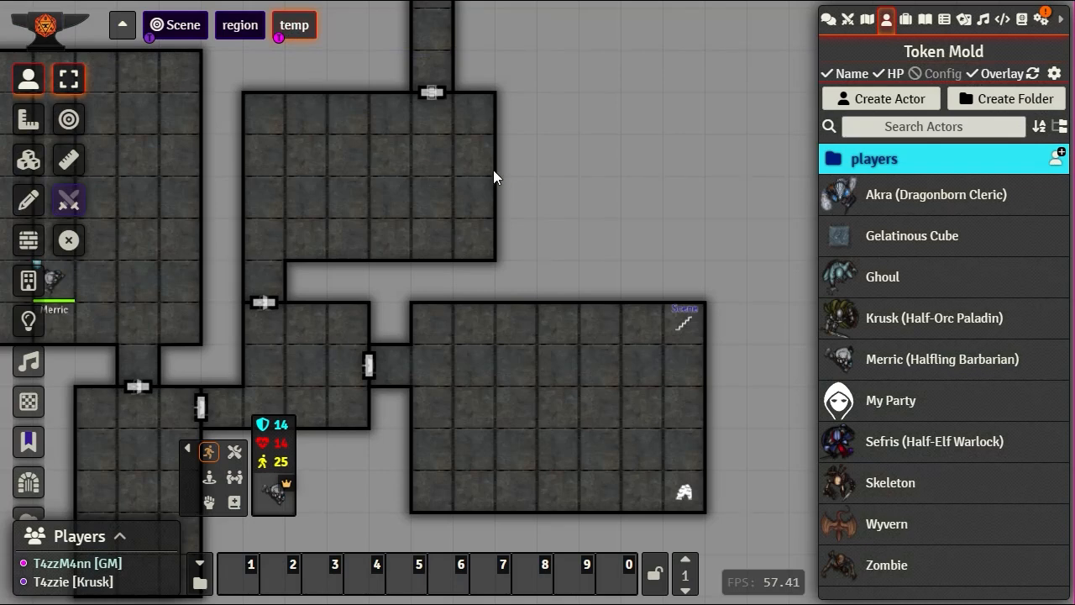
pyautogui.scroll(3, 577, 145)
pyautogui.scroll(-7, 595, 141)
pyautogui.moveTo(602, 149); pyautogui.dragTo(636, 123)
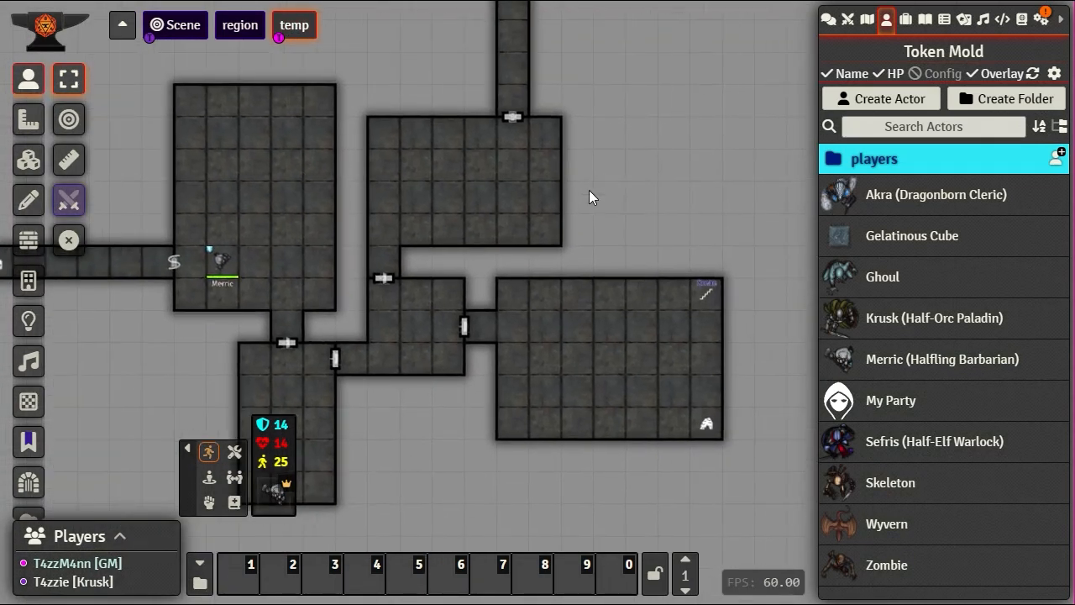
# Step: Transition the temp scene to darkness and activate the scene
pyautogui.click(29, 322)
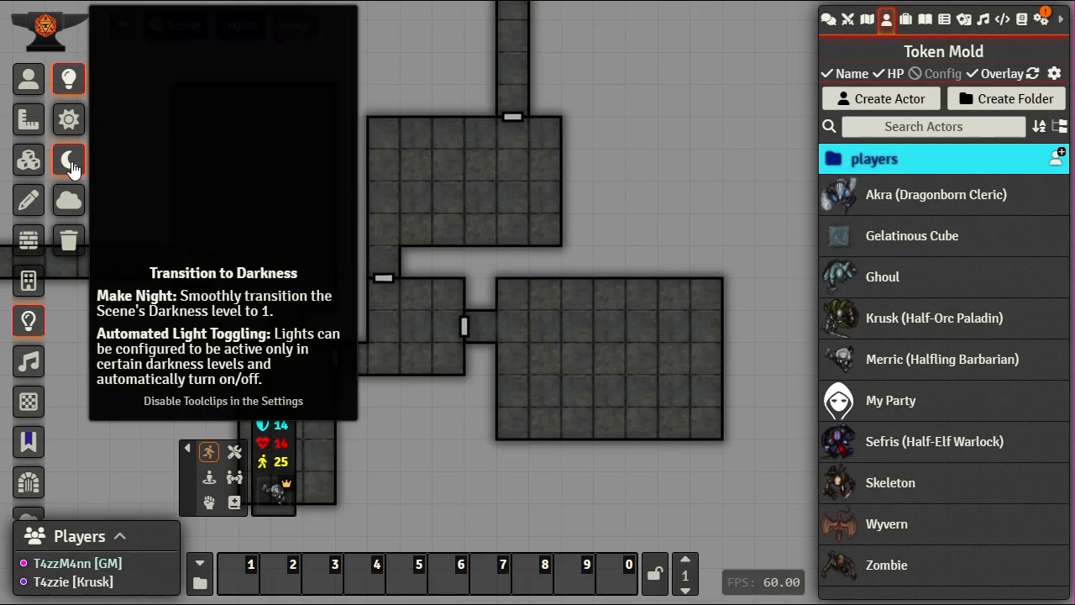
pyautogui.click(71, 168)
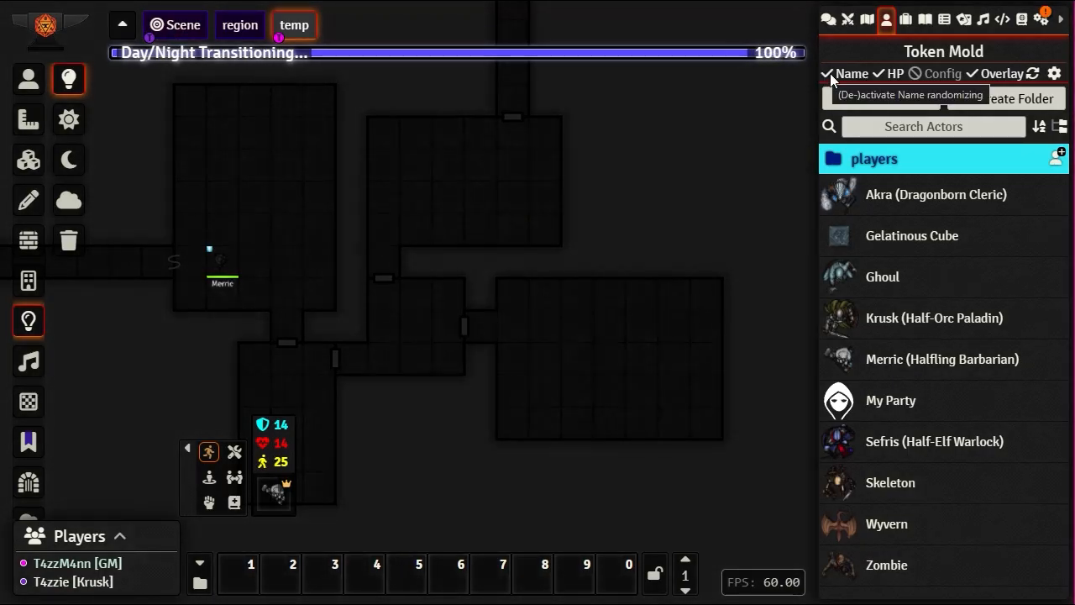
pyautogui.rightClick(290, 27)
pyautogui.click(317, 59)
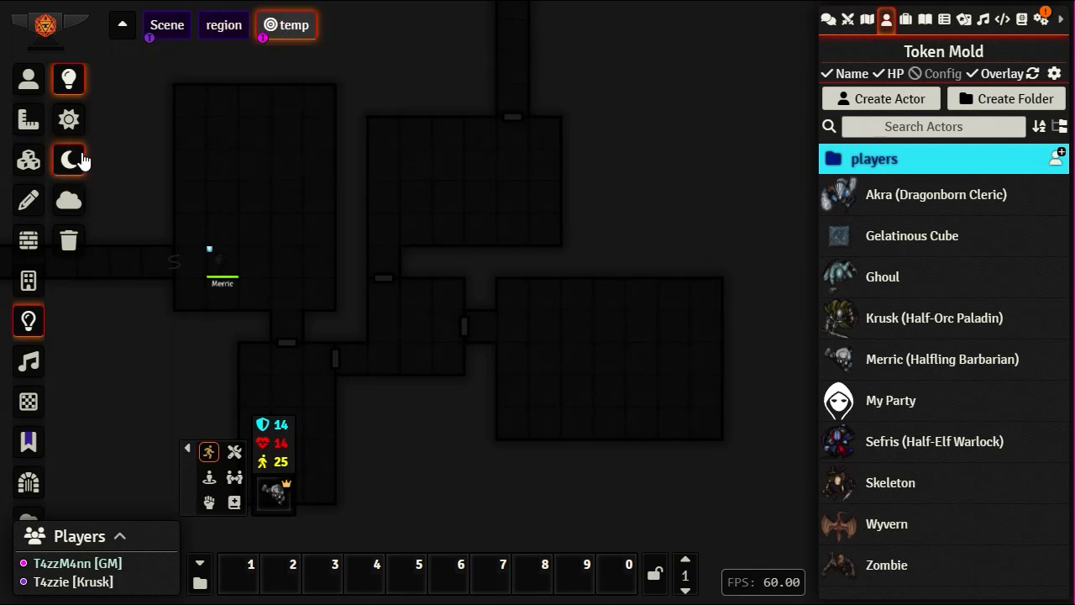
# Step: Transition the temp scene back to daylight
pyautogui.click(69, 118)
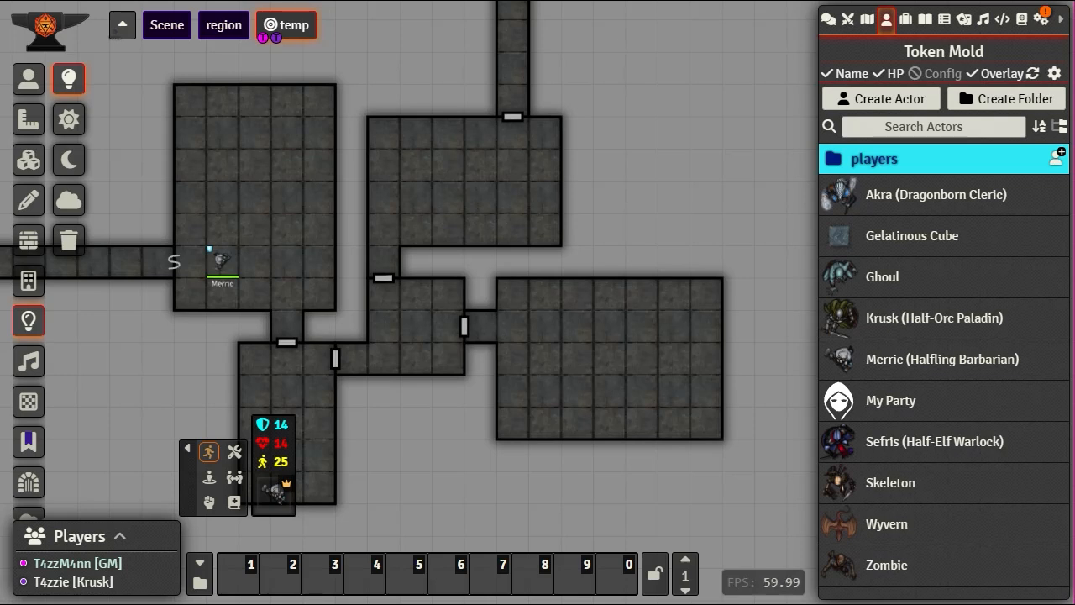
pyautogui.scroll(4, 714, 202)
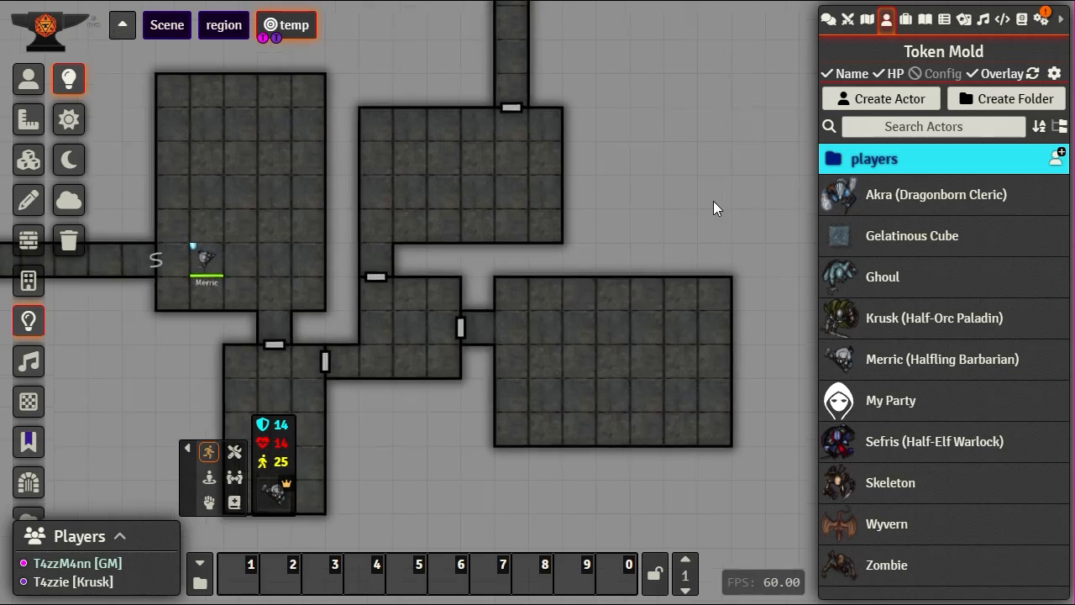
pyautogui.scroll(-5, 714, 202)
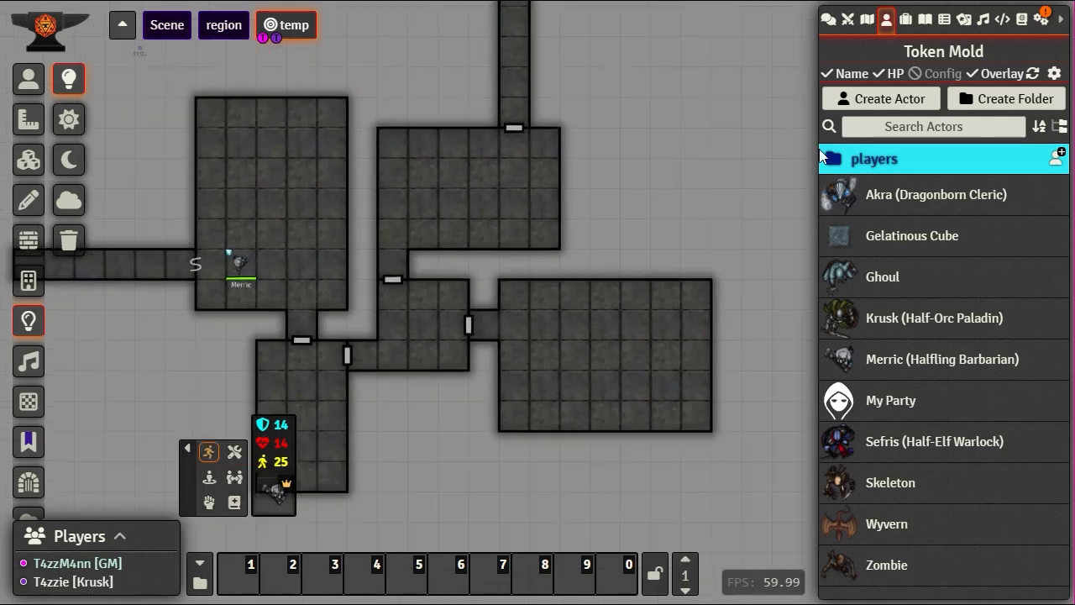
# Step: Open the DF Quality of Life module settings, keeping the window clear of the sidebar, and switch to the token controls
pyautogui.click(1053, 74)
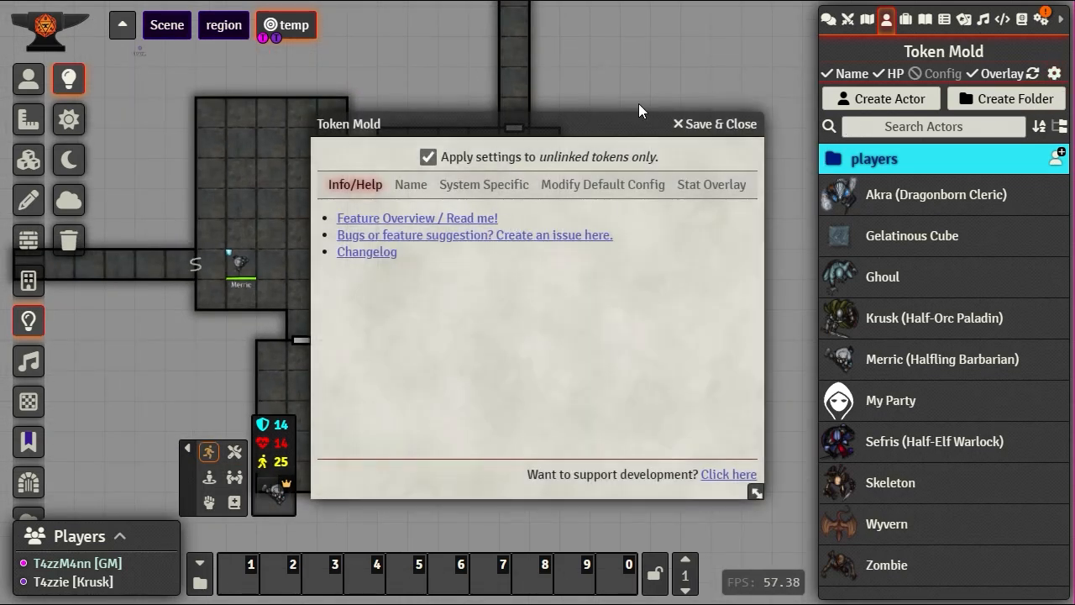
pyautogui.click(739, 123)
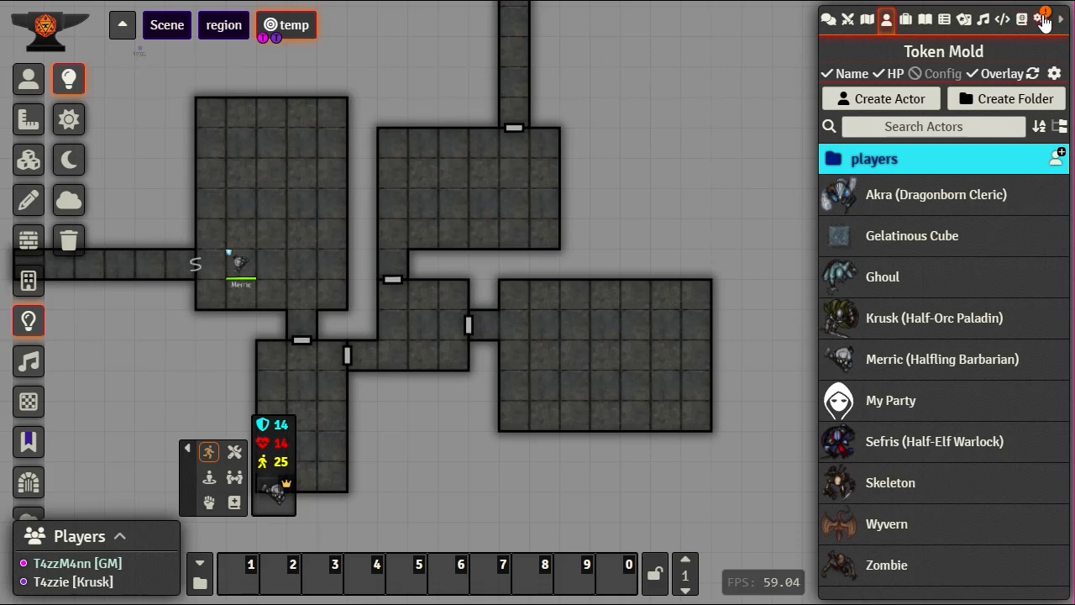
pyautogui.click(1042, 21)
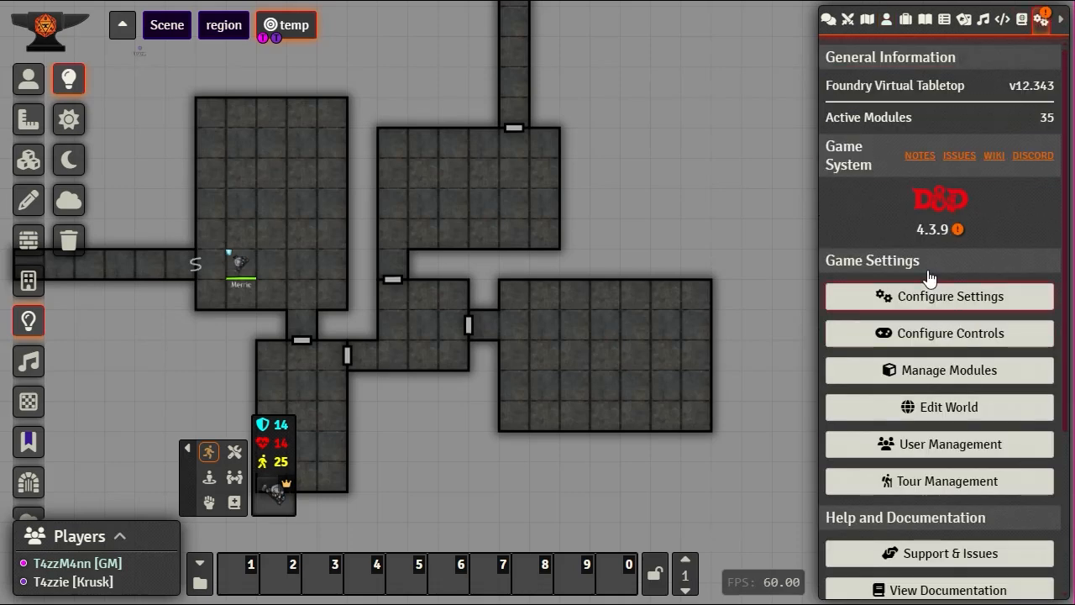
pyautogui.click(924, 296)
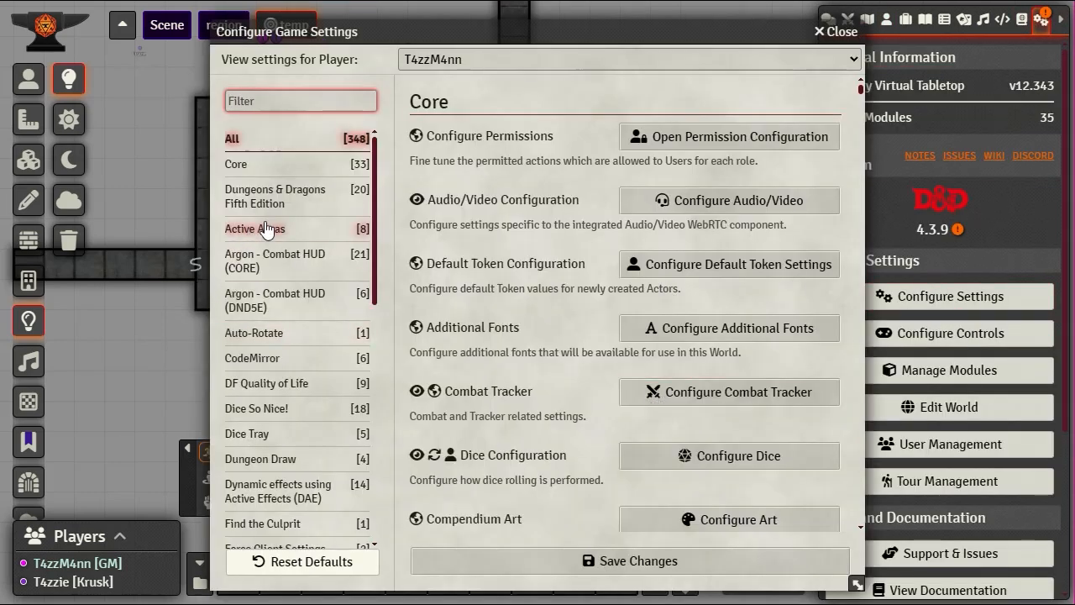
pyautogui.click(267, 385)
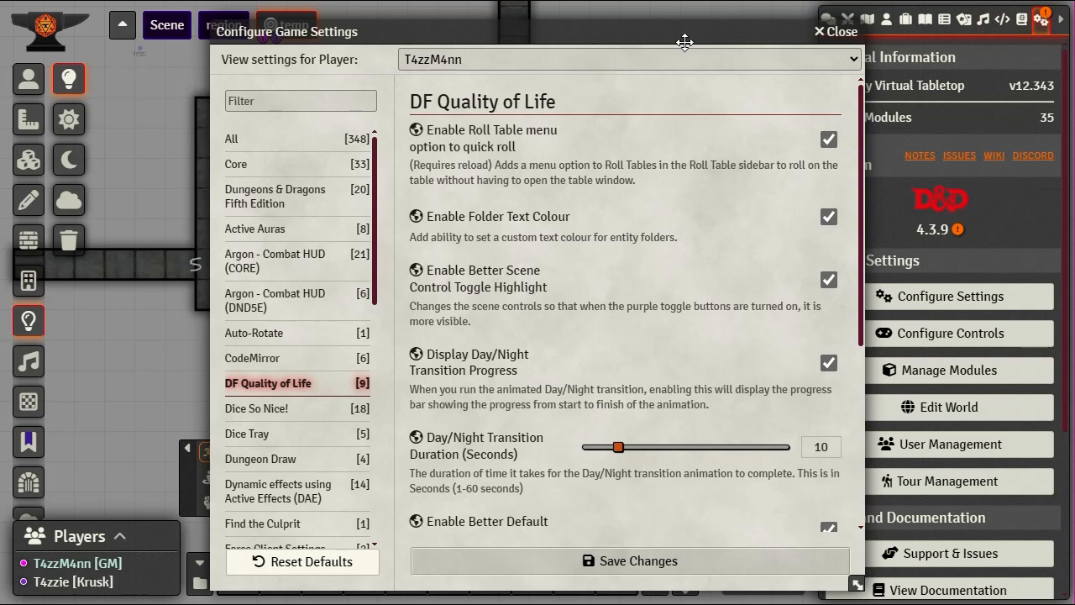
pyautogui.moveTo(684, 42); pyautogui.dragTo(574, 26)
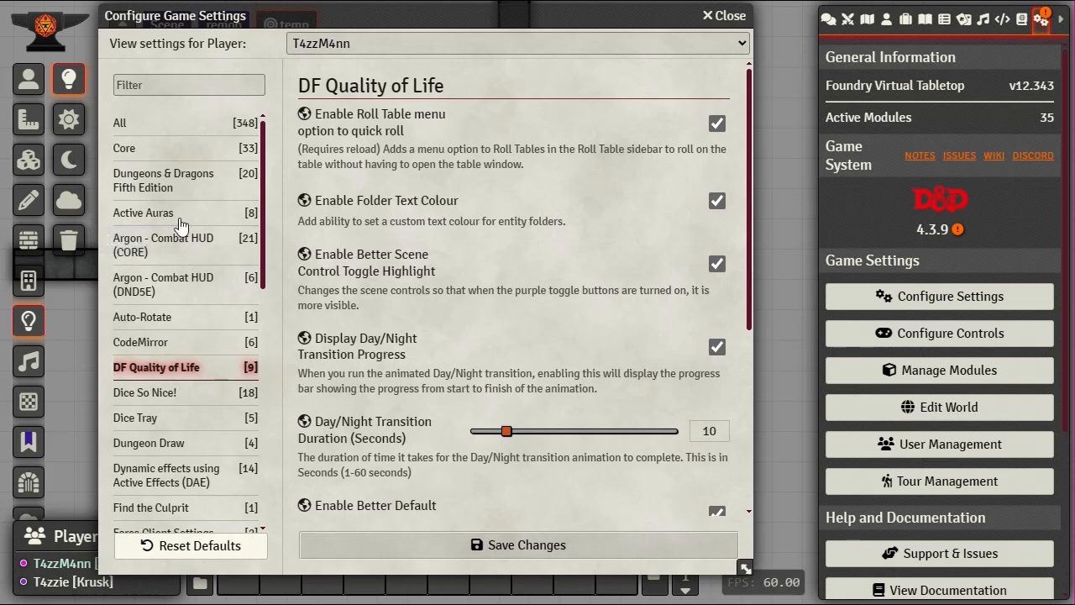
pyautogui.click(30, 79)
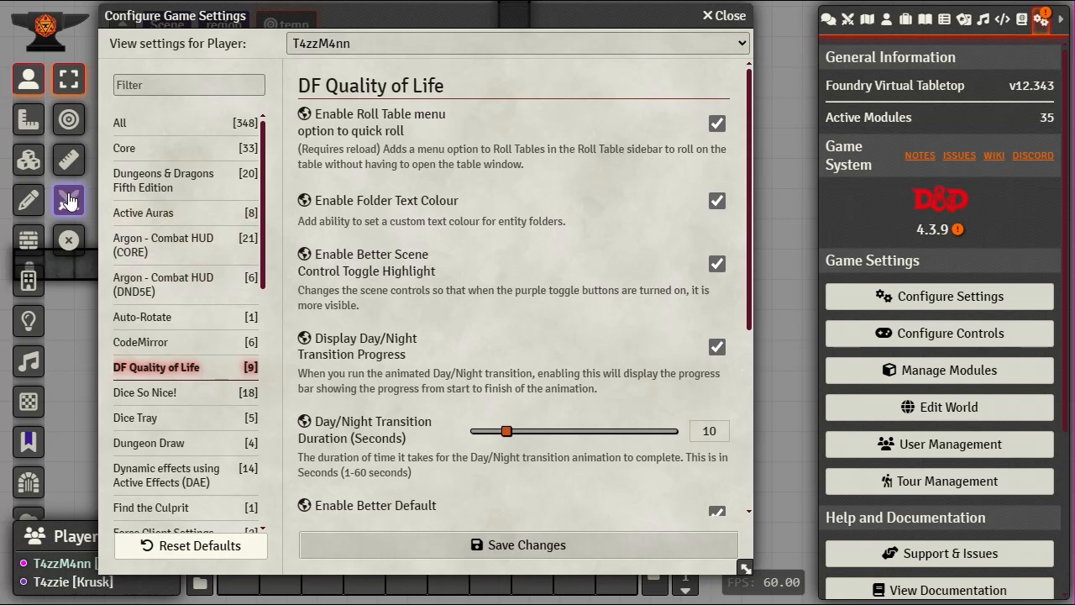
pyautogui.click(68, 200)
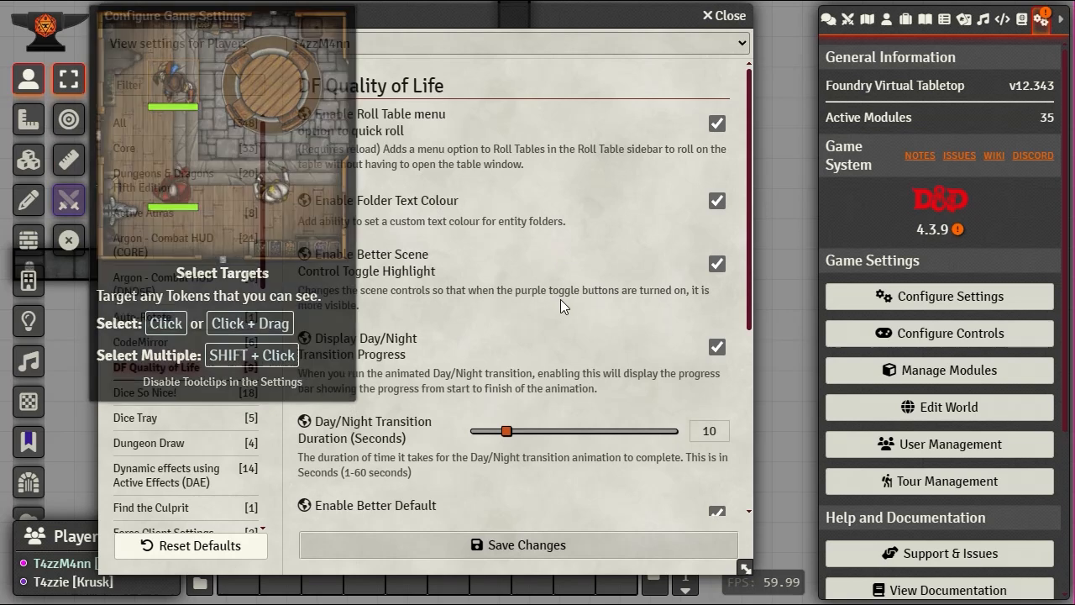
# Step: Set the Day/Night Transition Duration to 8 seconds in the DF Quality of Life settings and save the changes
pyautogui.scroll(-2, 412, 315)
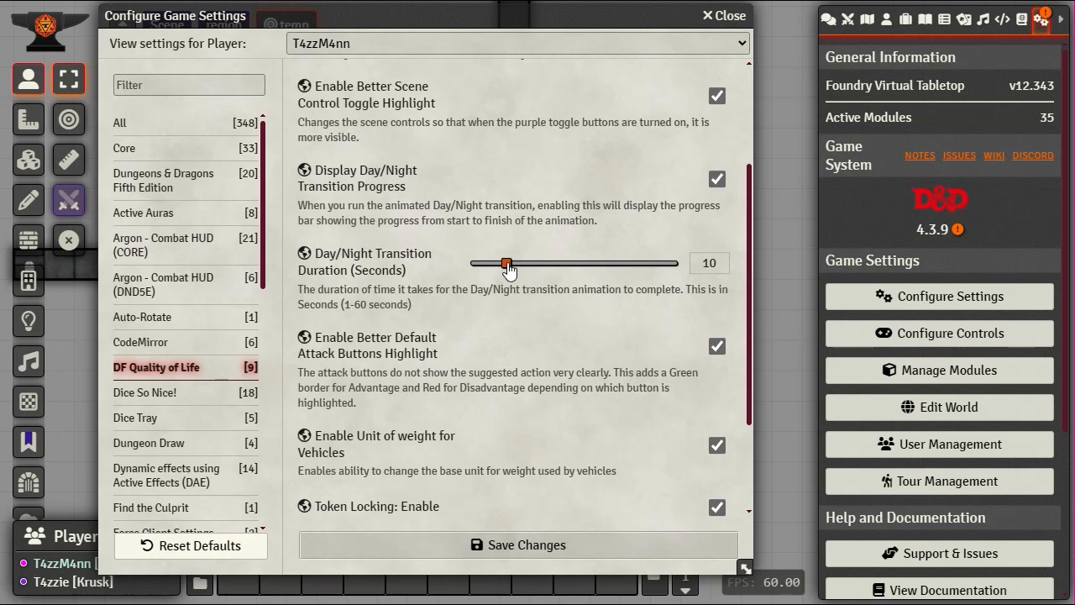
pyautogui.moveTo(506, 263)
pyautogui.mouseDown()
pyautogui.moveTo(712, 264)
pyautogui.moveTo(507, 268)
pyautogui.mouseUp()
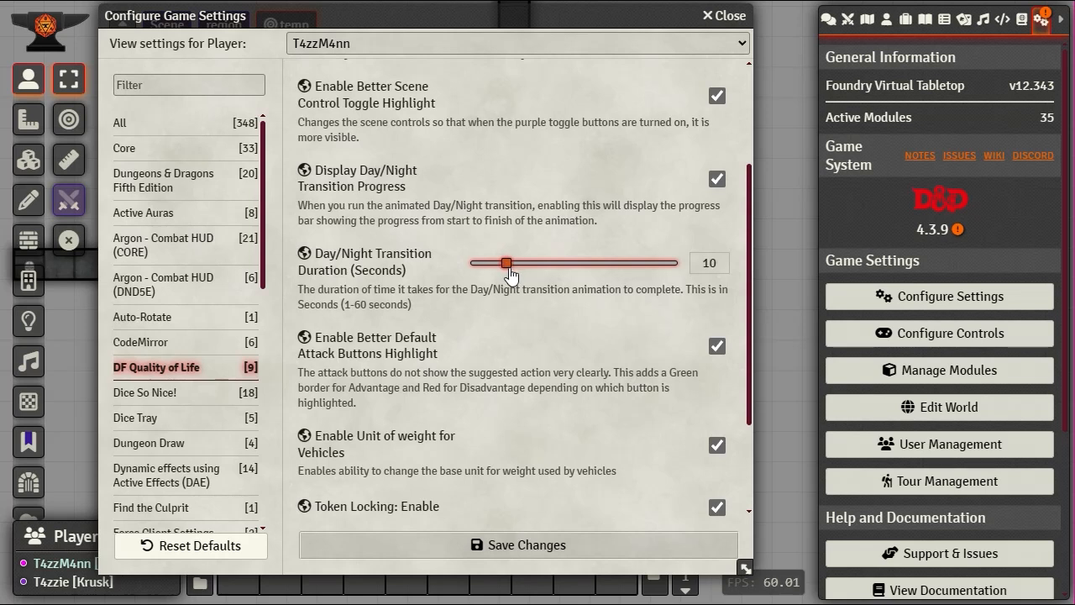
pyautogui.moveTo(510, 274); pyautogui.dragTo(499, 285)
pyautogui.scroll(-3, 531, 341)
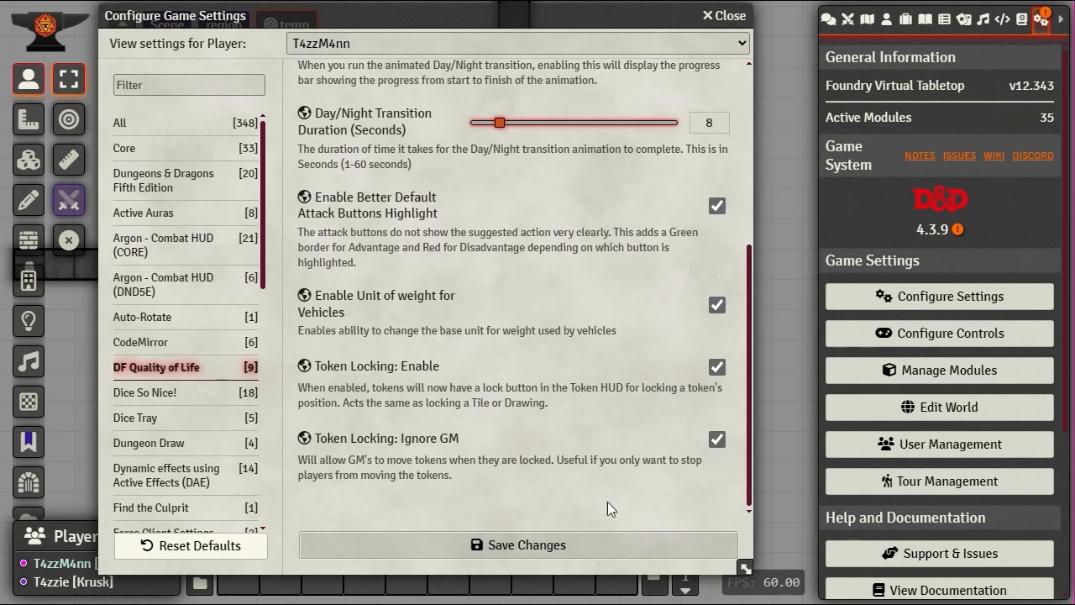
pyautogui.click(540, 546)
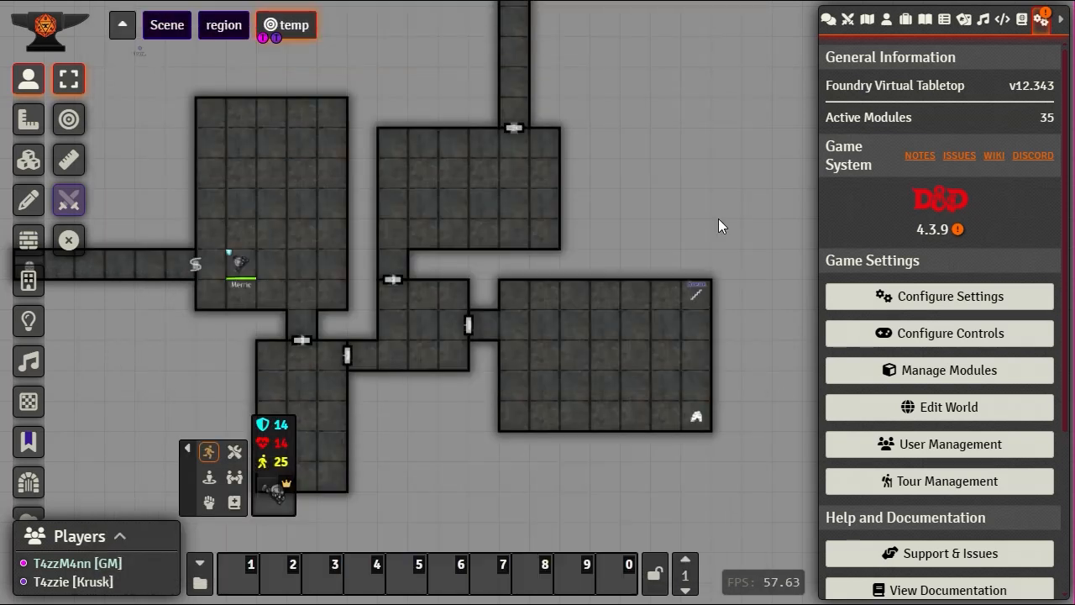
# Step: Activate the scene named Scene and view the Merric token's HUD options before deselecting the token
pyautogui.rightClick(166, 26)
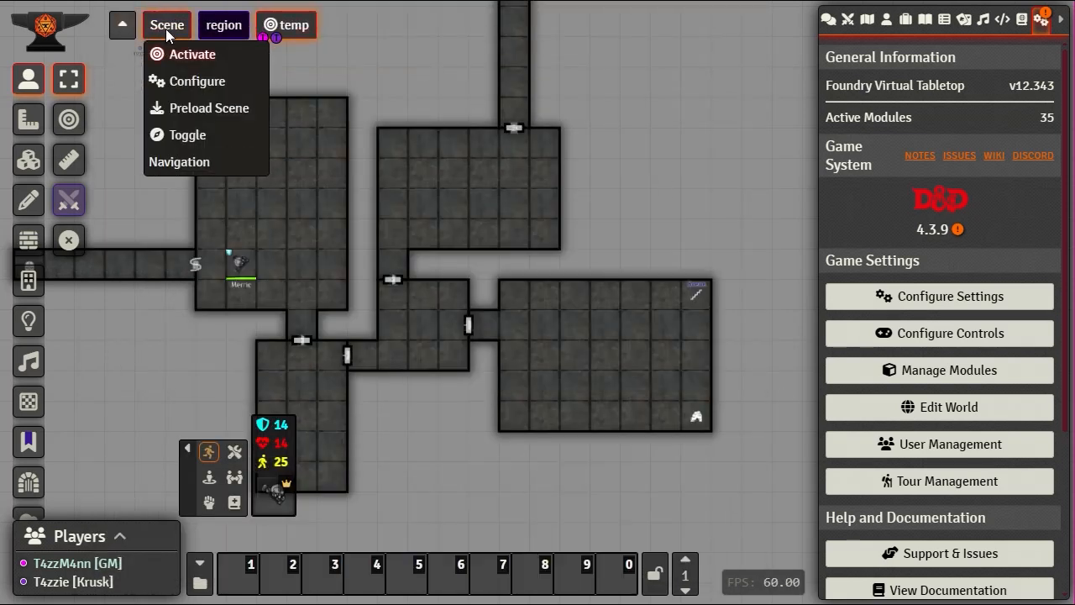
pyautogui.click(192, 54)
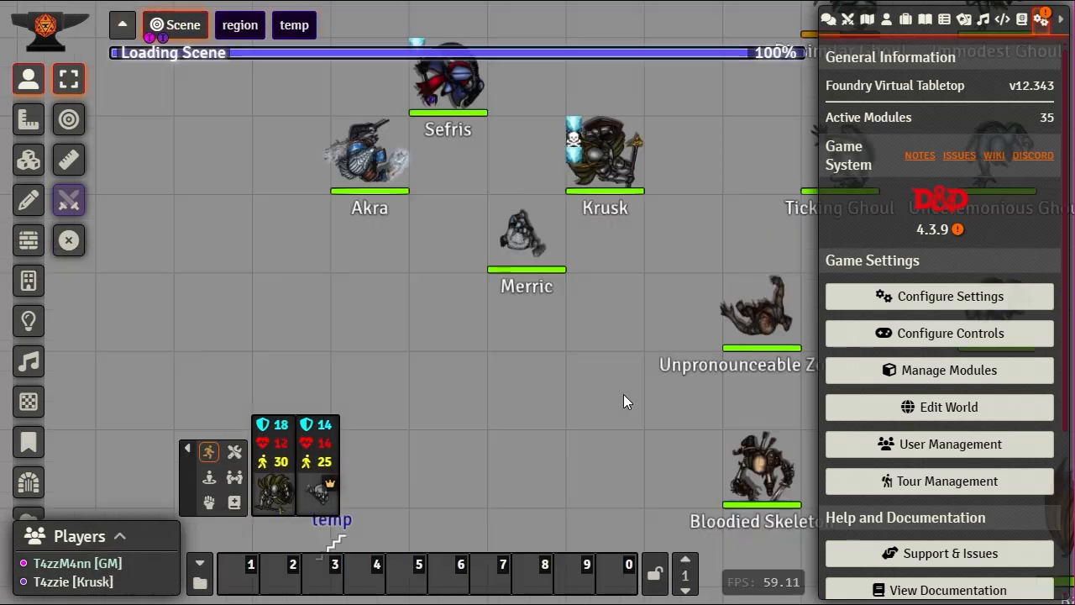
pyautogui.click(518, 232)
pyautogui.rightClick(518, 233)
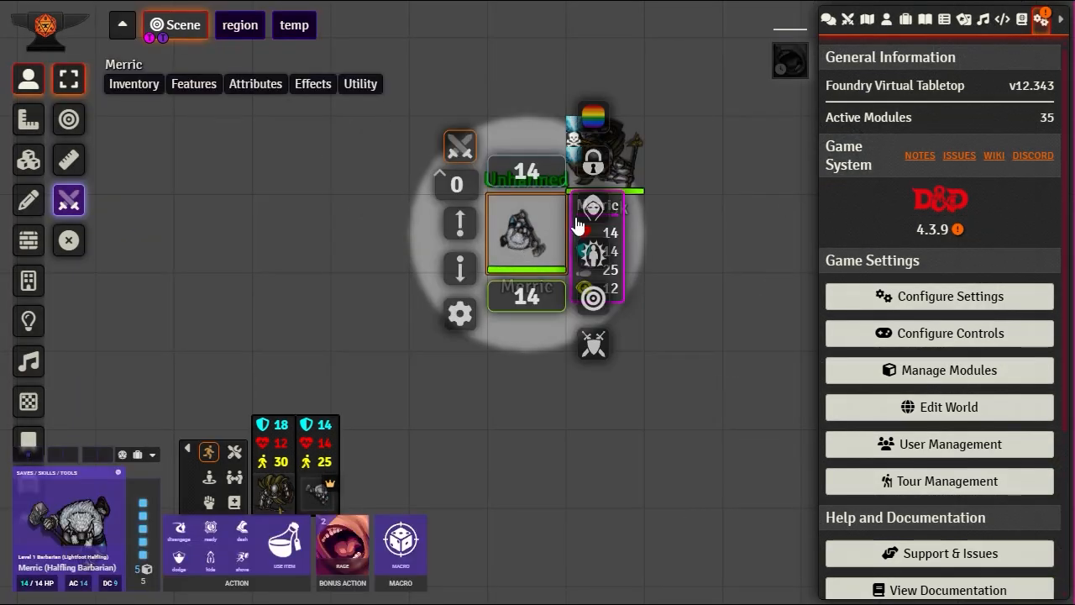
pyautogui.click(602, 443)
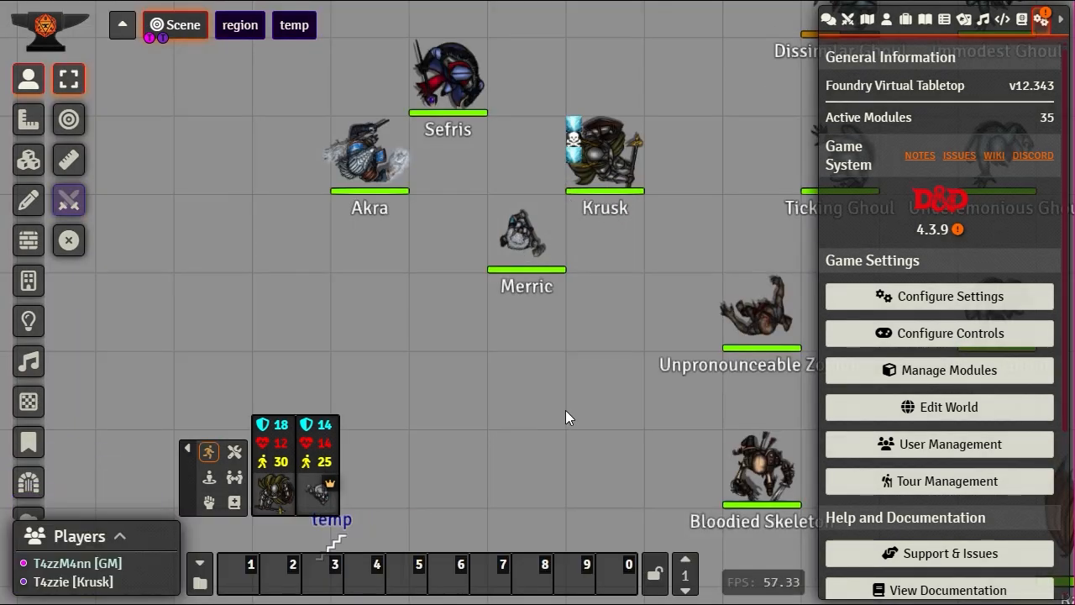